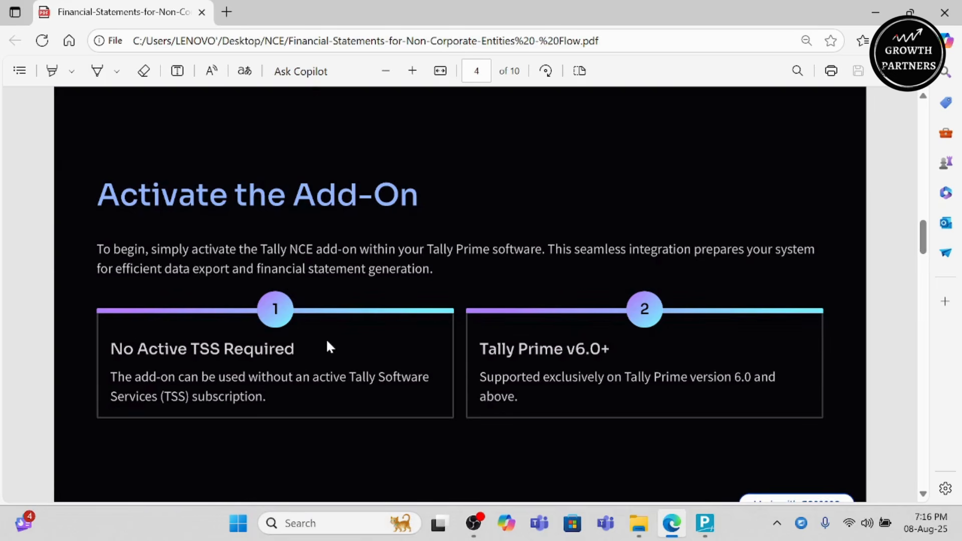
Read the PDF guide through the Export Tally Data page, and switch to TallyPrime
scroll(328, 344, down, 10)
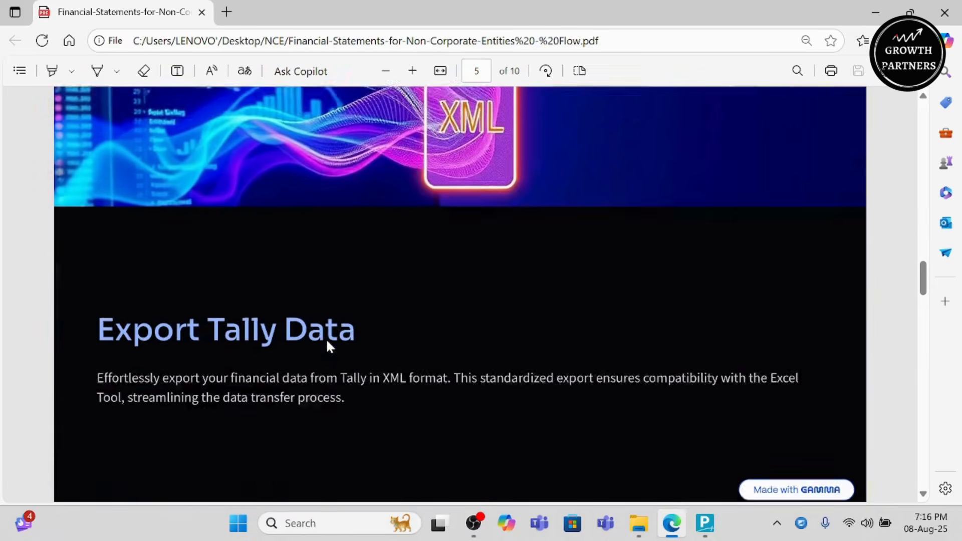
scroll(327, 344, down, 1)
scroll(327, 343, up, 1)
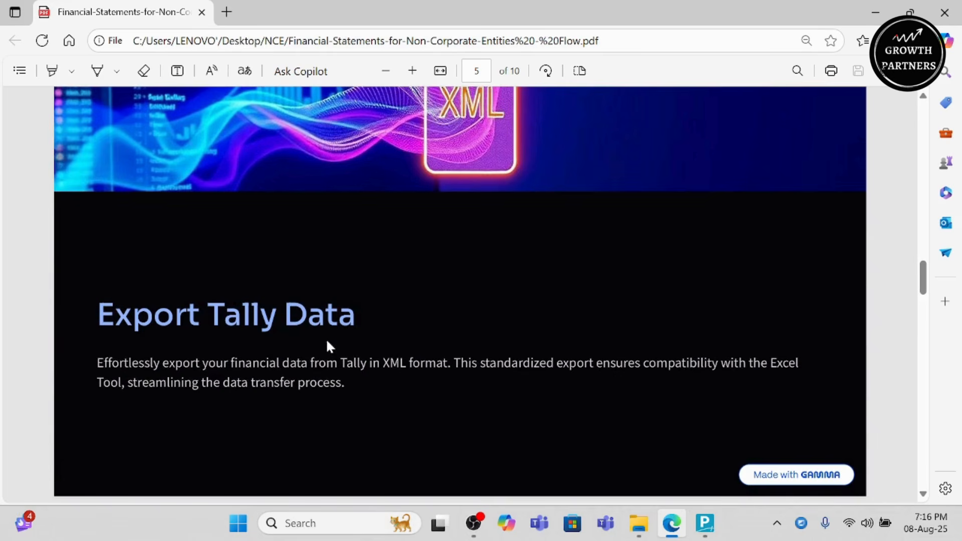
click(705, 523)
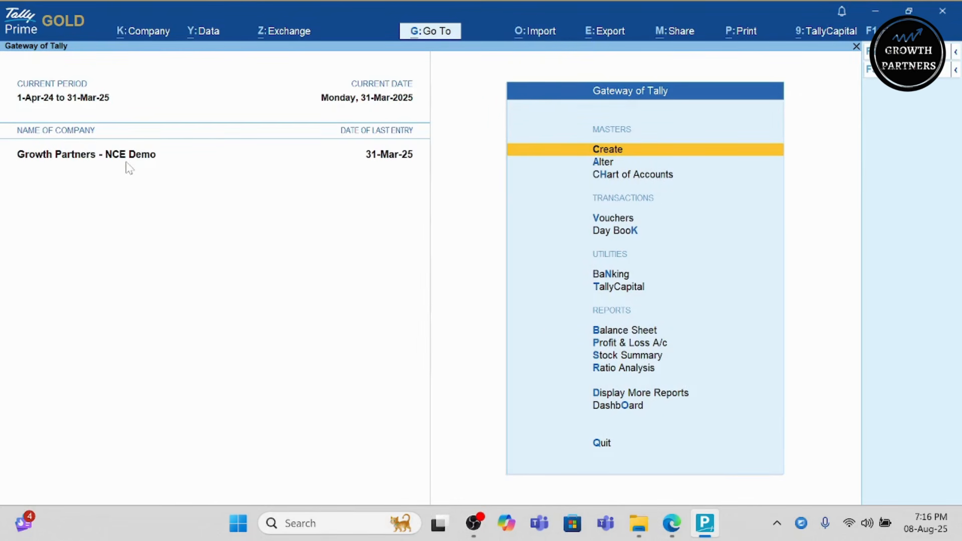
Open the FS for NCE V1.0 workbook from the NCE folder and dismiss the Office activation wizard
click(639, 524)
double_click(194, 206)
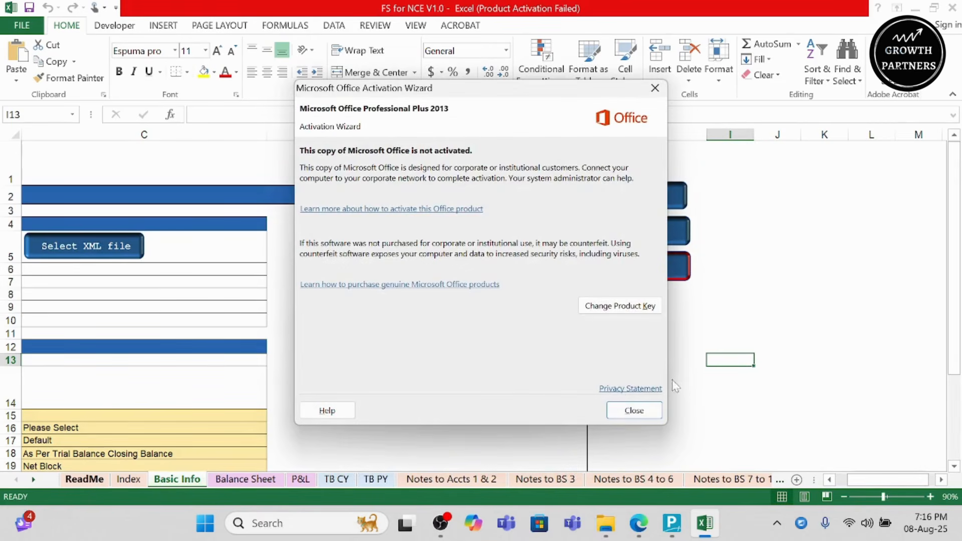
click(651, 413)
Review the ReadMe sheet's usage instructions and its table of worksheet field descriptions
click(71, 481)
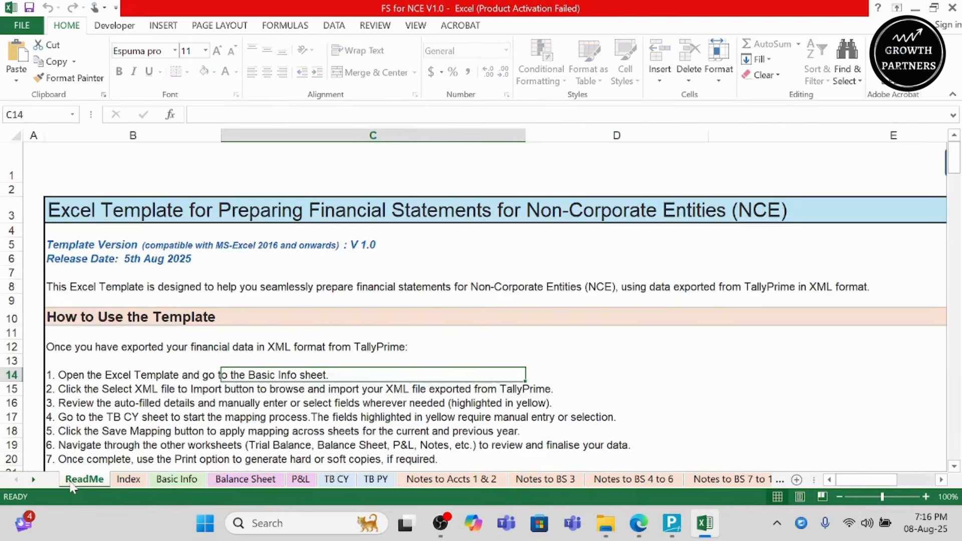
scroll(356, 311, down, 9)
scroll(356, 311, down, 3)
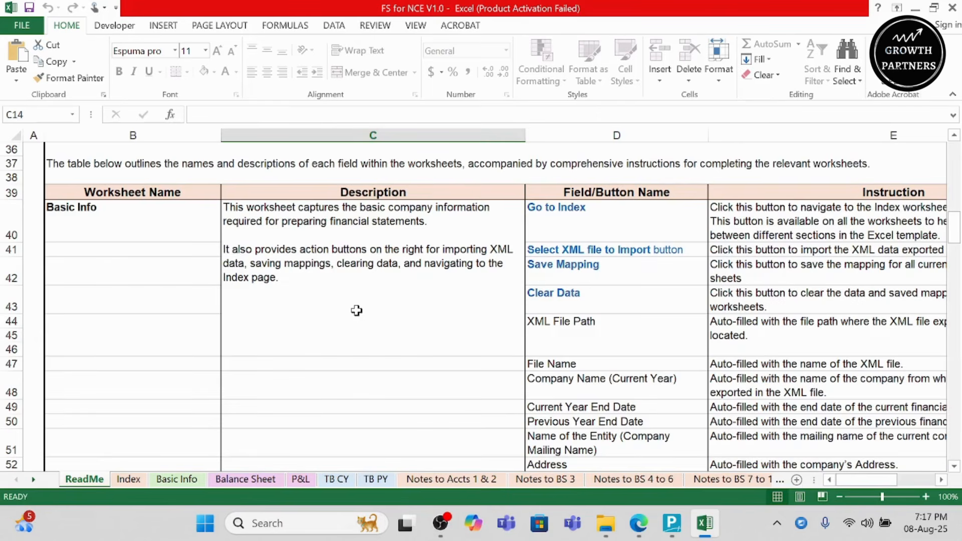
scroll(356, 311, down, 5)
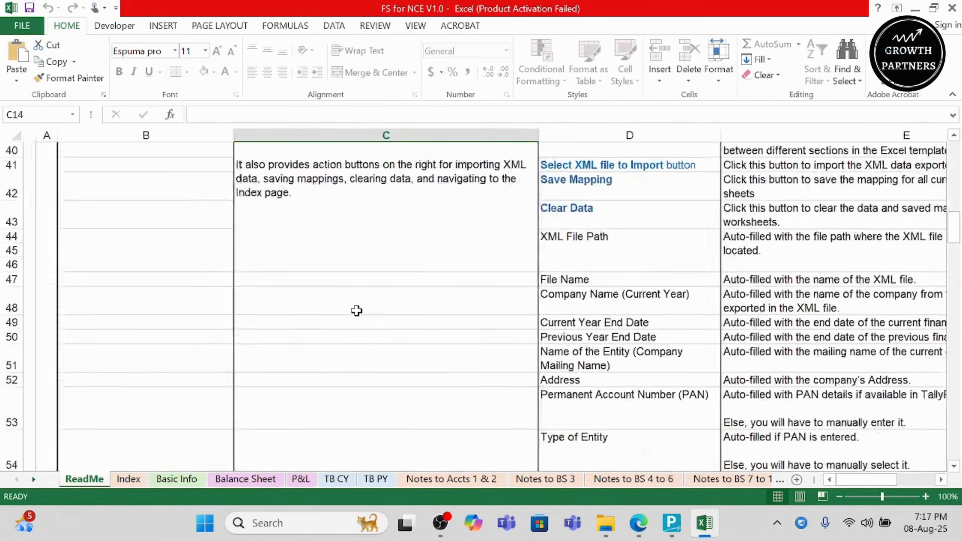
scroll(356, 310, down, 7)
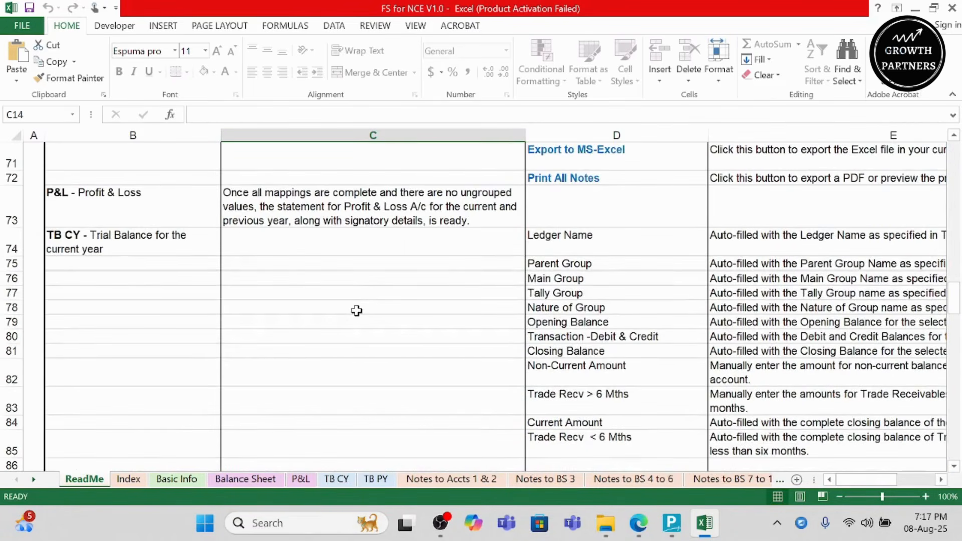
scroll(356, 311, down, 4)
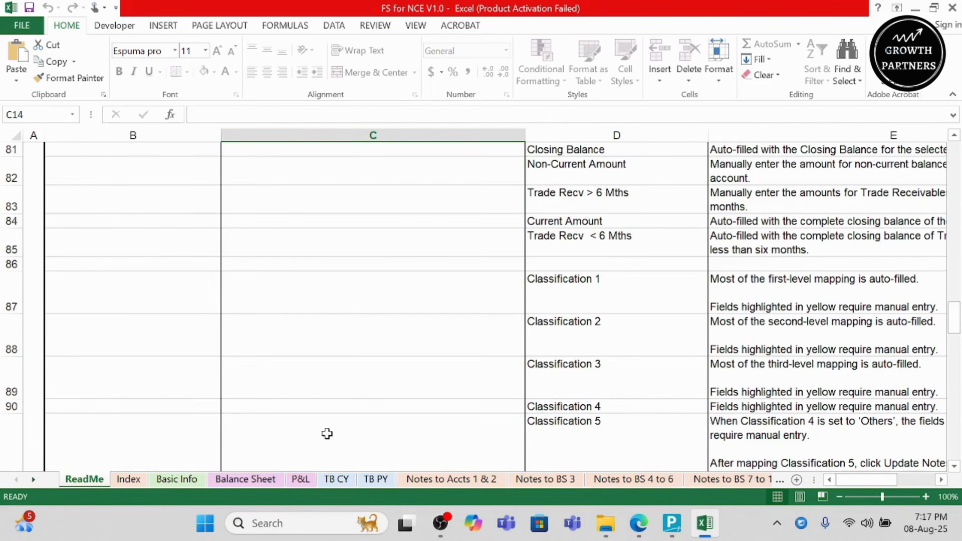
Review the Index sheet's lists of financial statements, notes and supporting worksheets
click(128, 482)
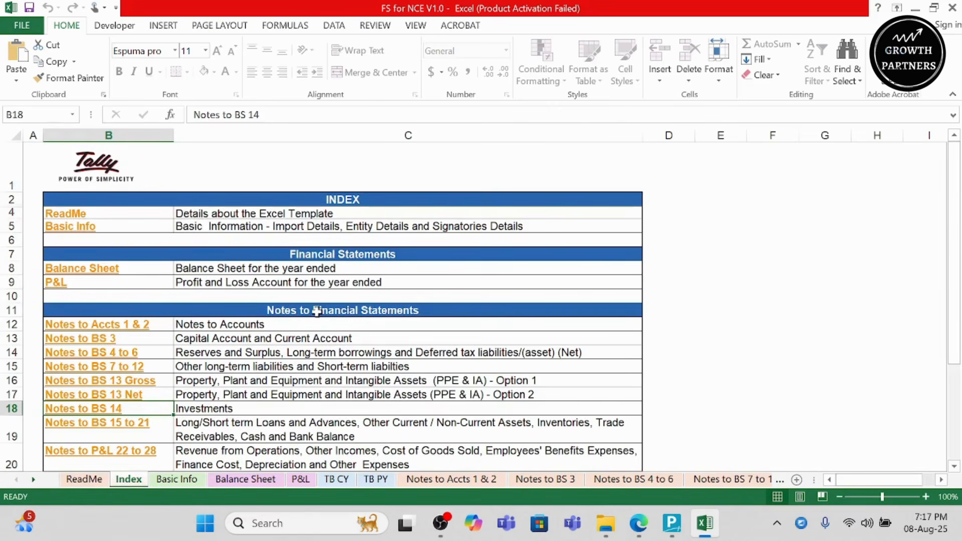
scroll(319, 311, down, 1)
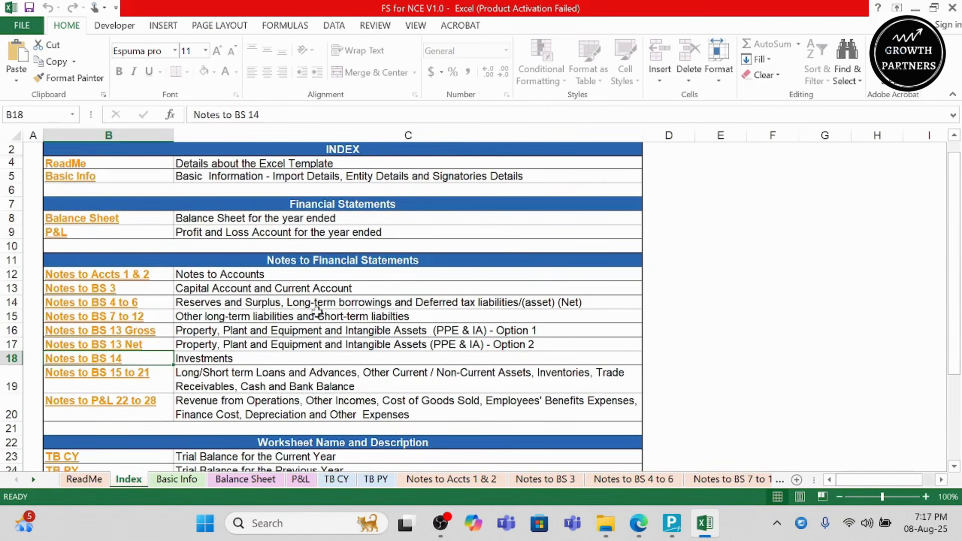
scroll(318, 312, down, 3)
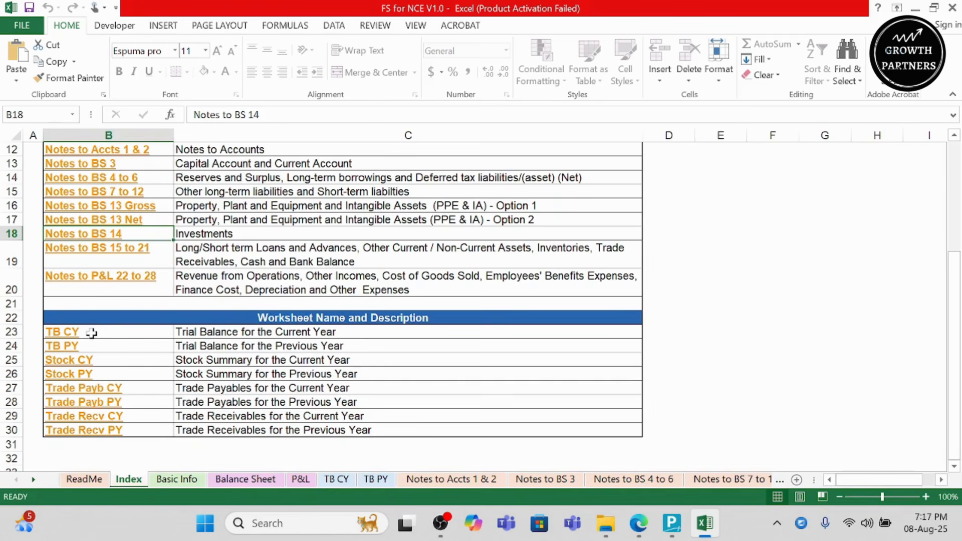
scroll(91, 333, up, 2)
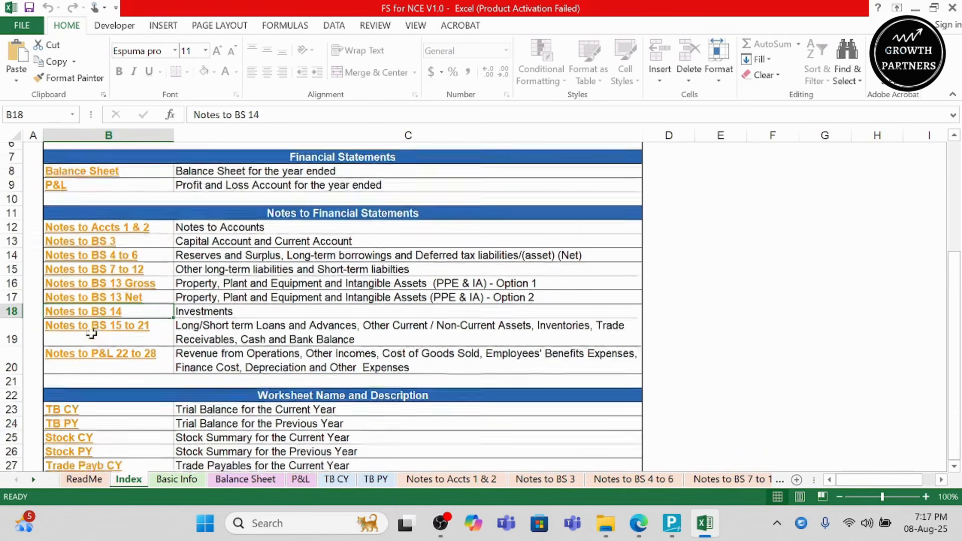
scroll(311, 174, up, 2)
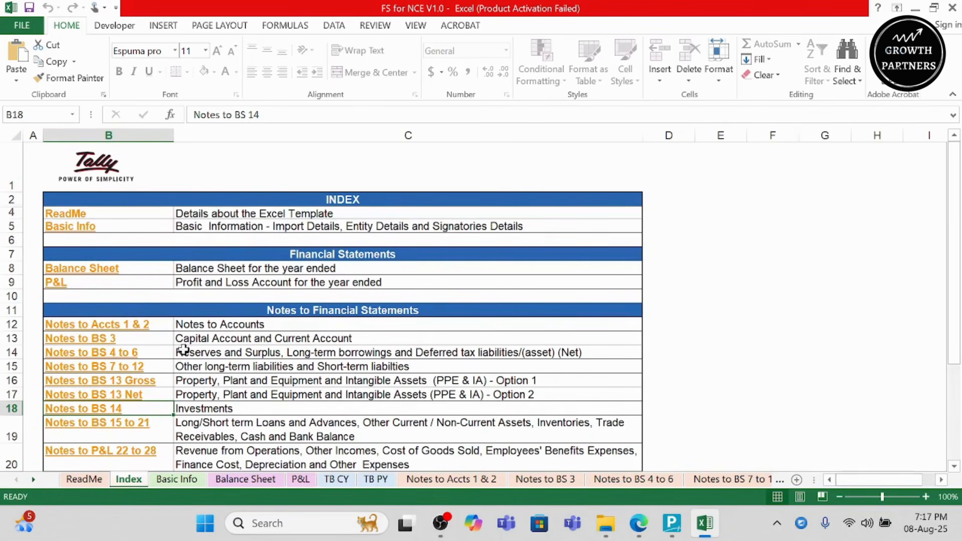
click(349, 367)
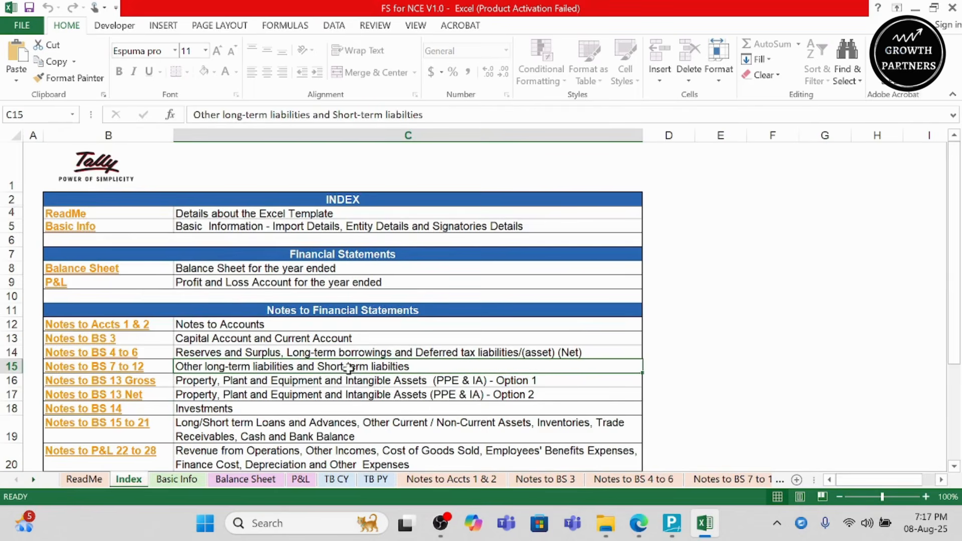
Examine the Basic Info sheet's import, entity and signatory detail fields
click(173, 484)
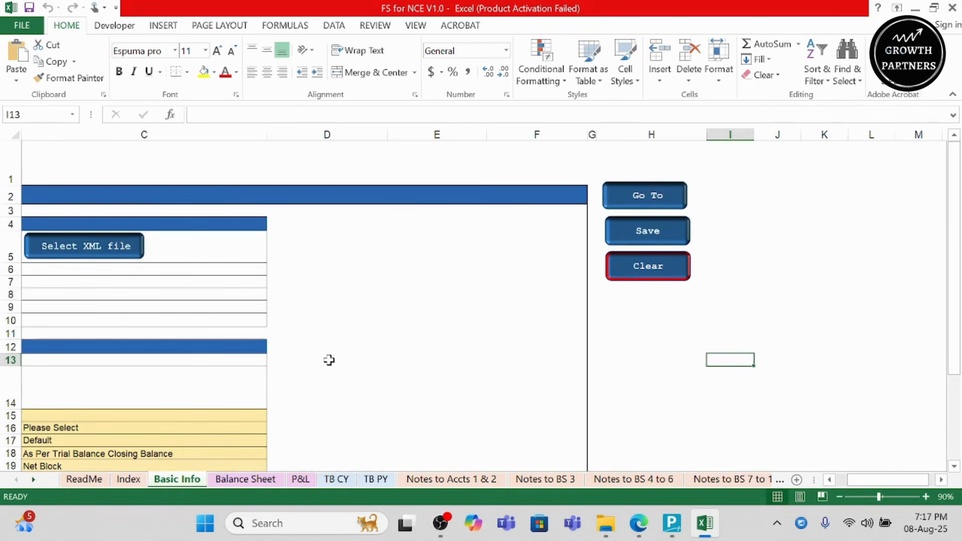
scroll(329, 360, down, 4)
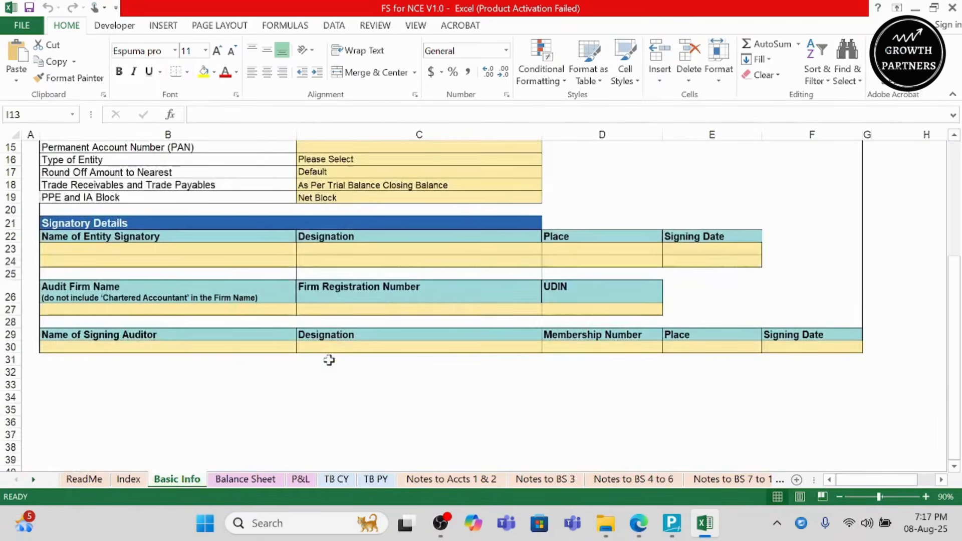
scroll(329, 360, up, 5)
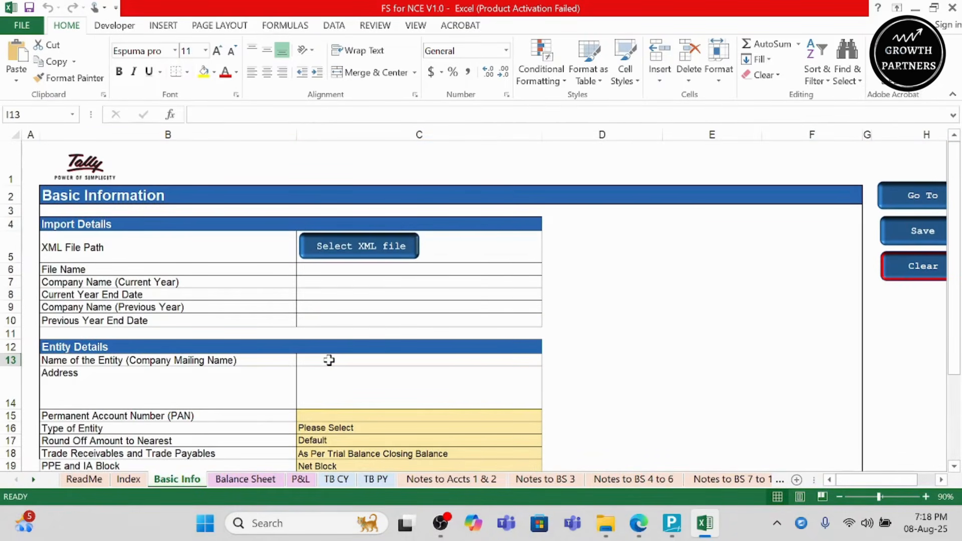
Switch to TallyPrime and start the Financial Statements for NCE export from the Balance Sheet report
click(672, 523)
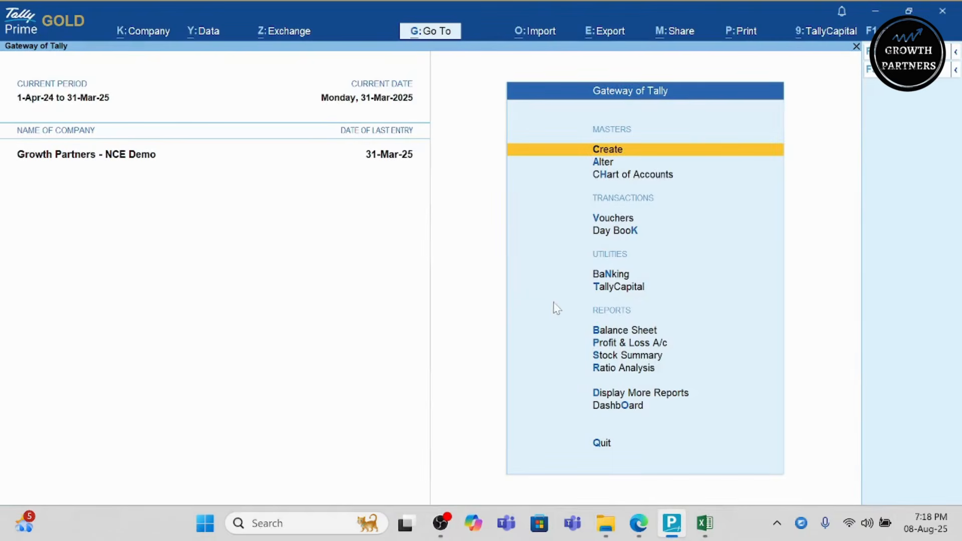
click(613, 43)
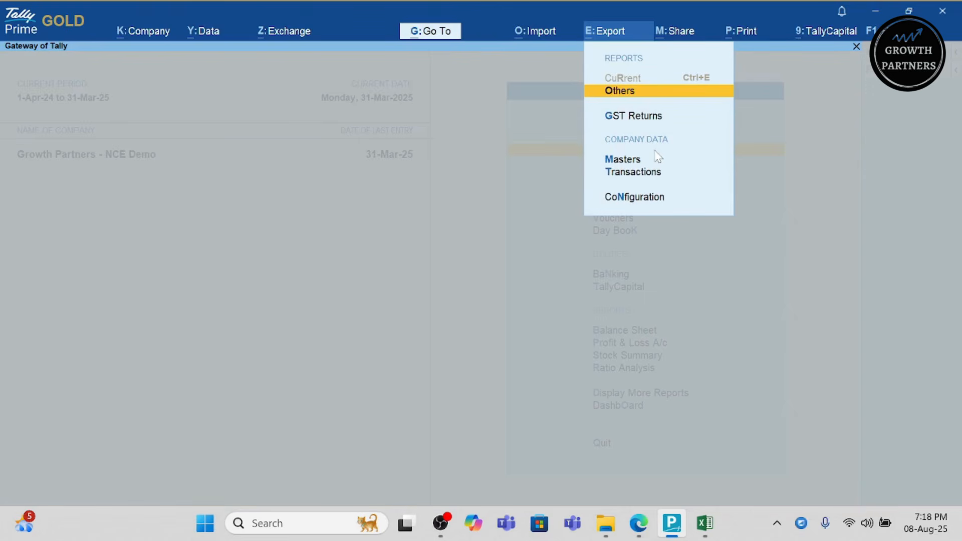
key(Escape)
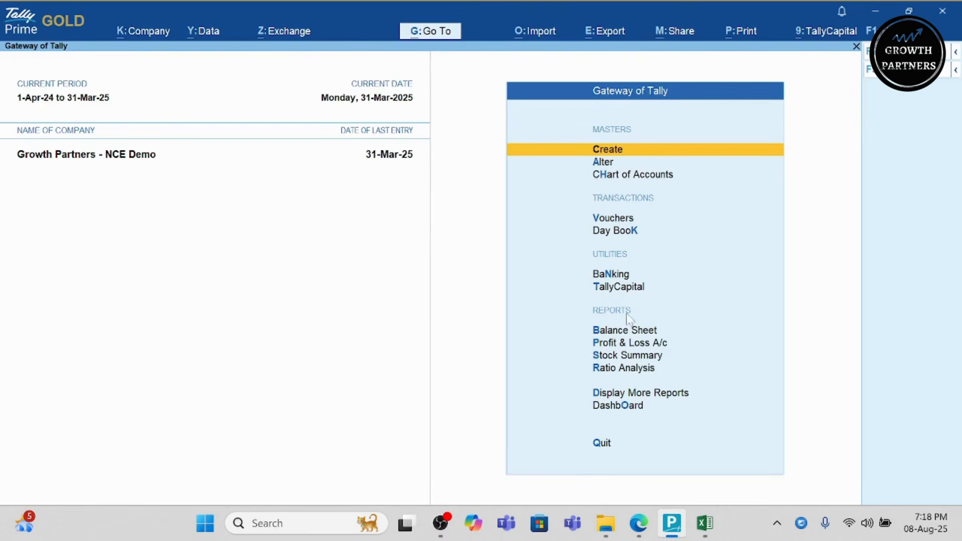
click(614, 333)
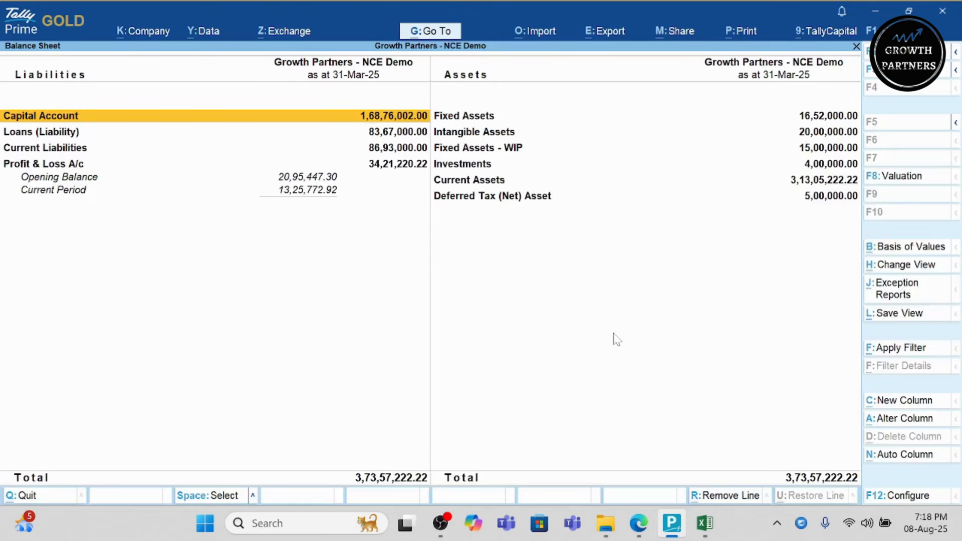
click(611, 32)
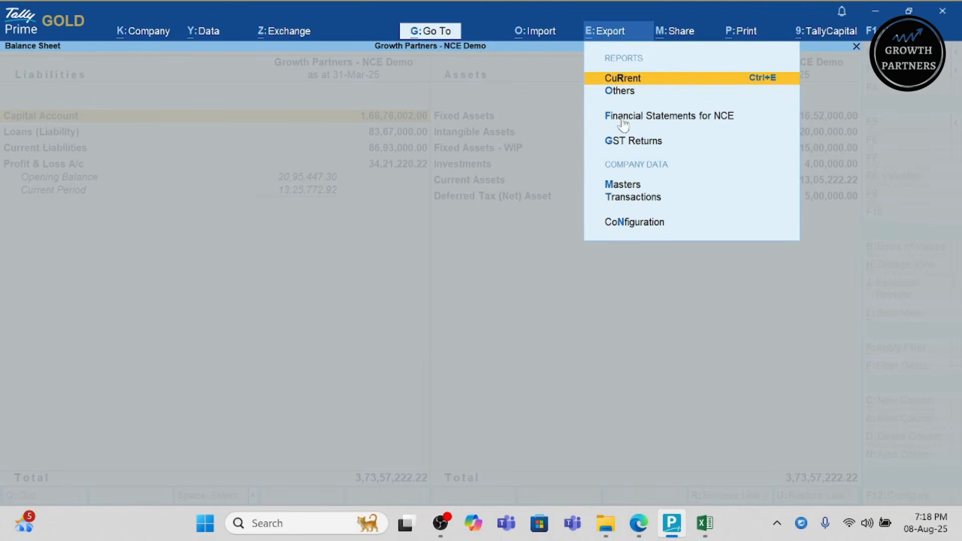
click(730, 120)
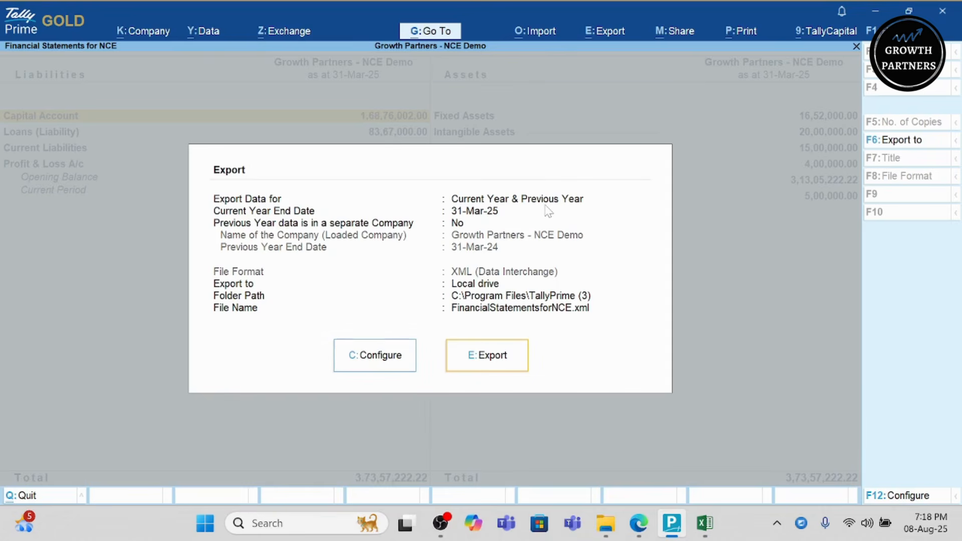
Open the export configuration at the option for previous year data in a separate company
click(368, 370)
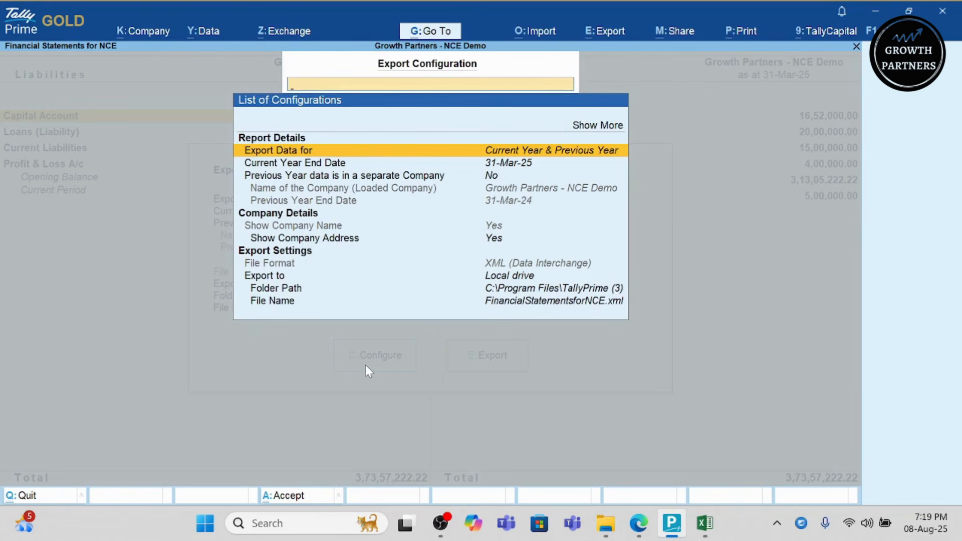
key(Down)
key(Down)
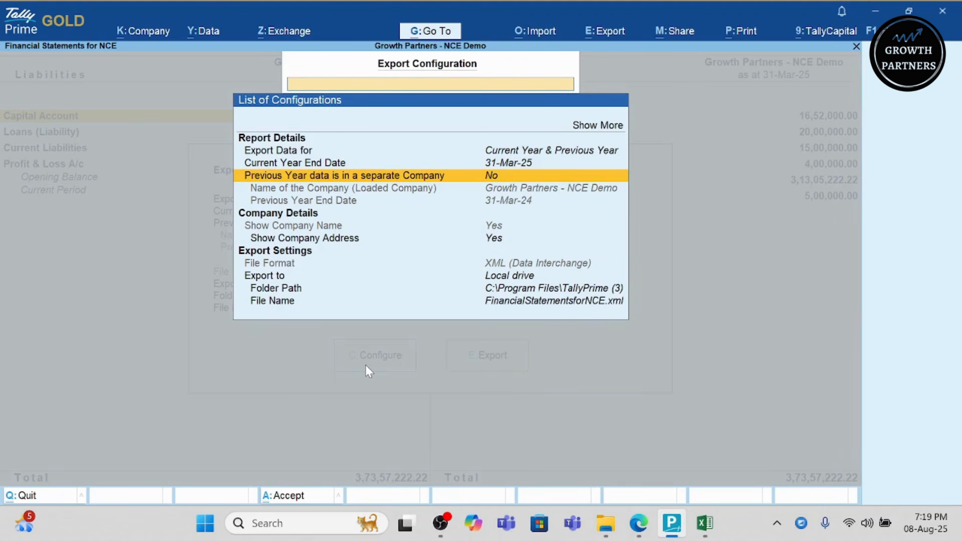
Try Yes for "Previous Year data is in a separate Company" and restore the option to No
key(y)
key(Return)
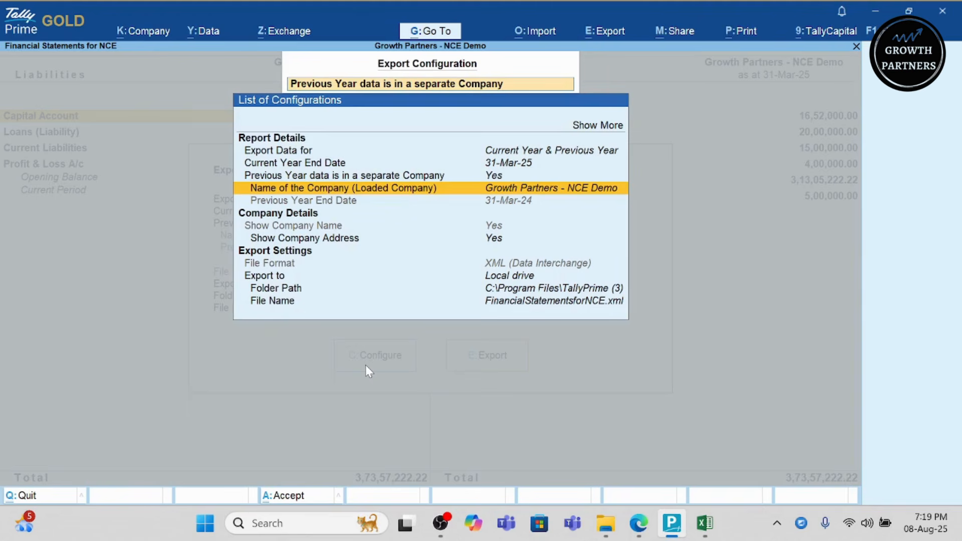
key(Up)
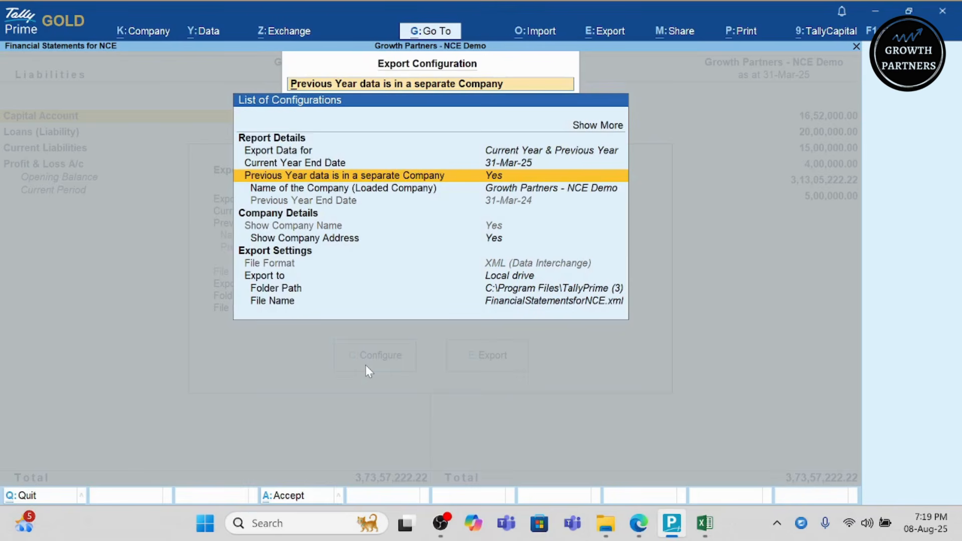
key(n)
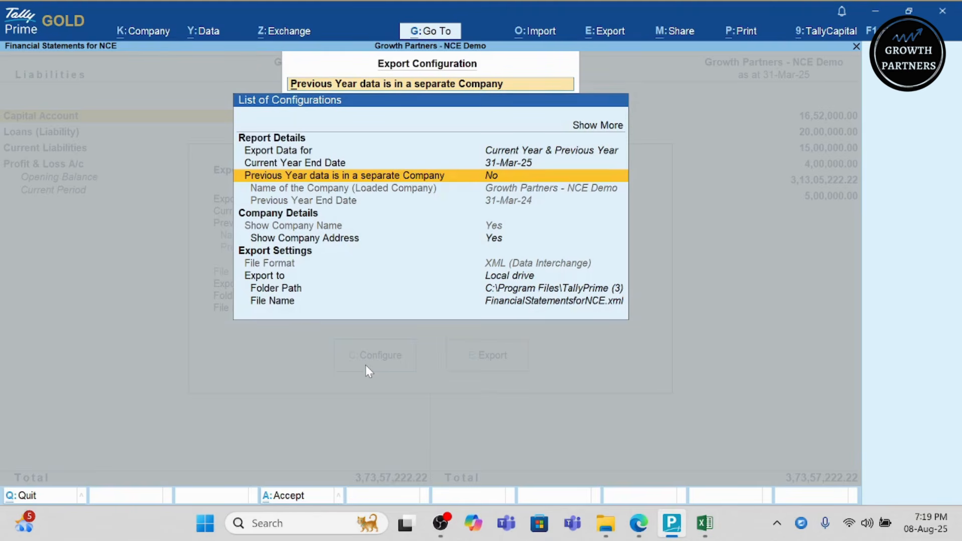
Go through the export settings and open the Folder Path setting for editing
key(Down)
key(Down)
key(Down)
key(Down)
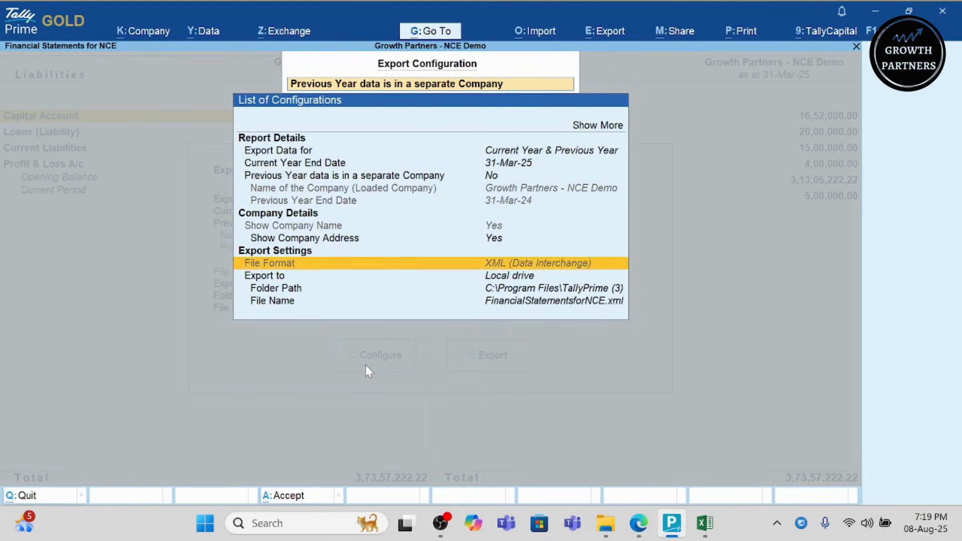
key(Down)
key(Down)
key(Up)
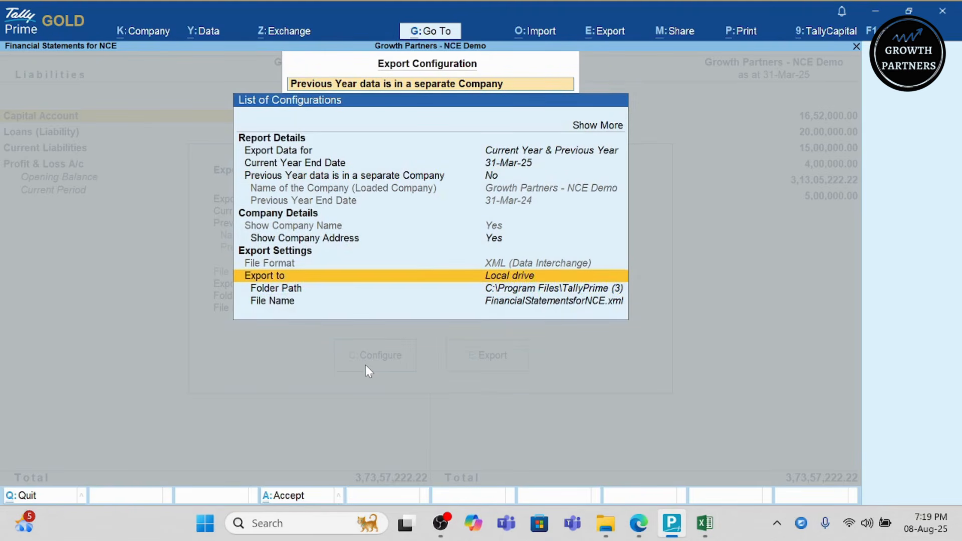
key(Up)
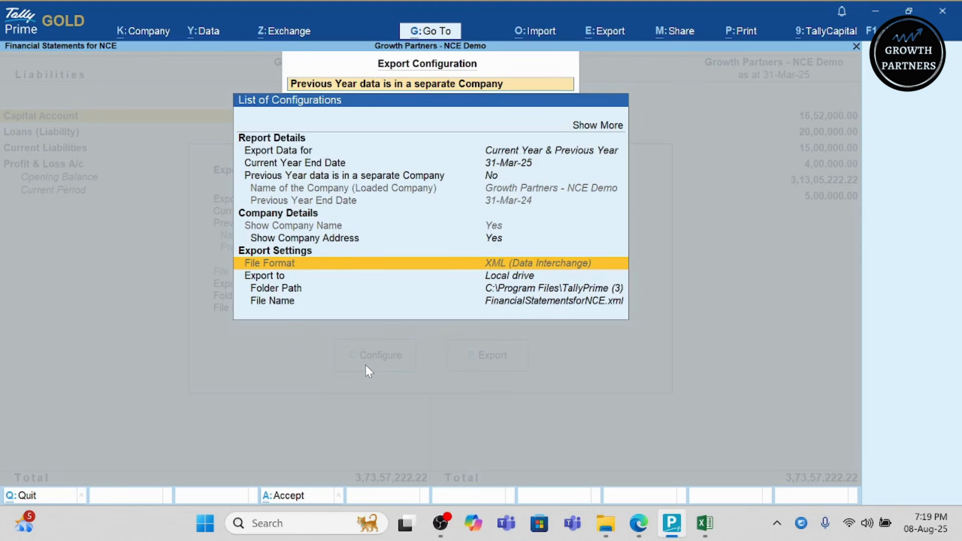
key(Down)
key(Down)
key(Return)
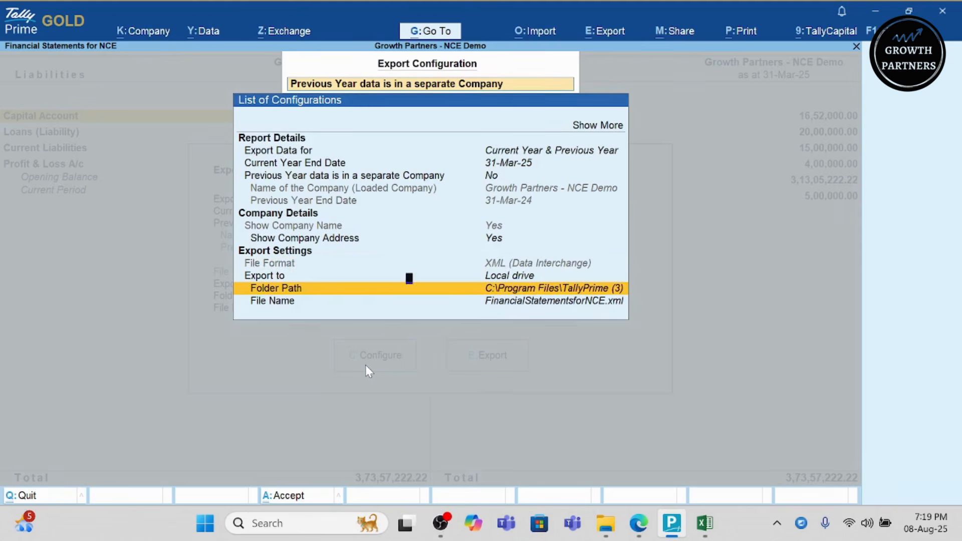
Switch to the NCE folder in File Explorer and delete the existing FinancialStatementsforNCE XML file
key(alt+Tab)
key(alt+Tab)
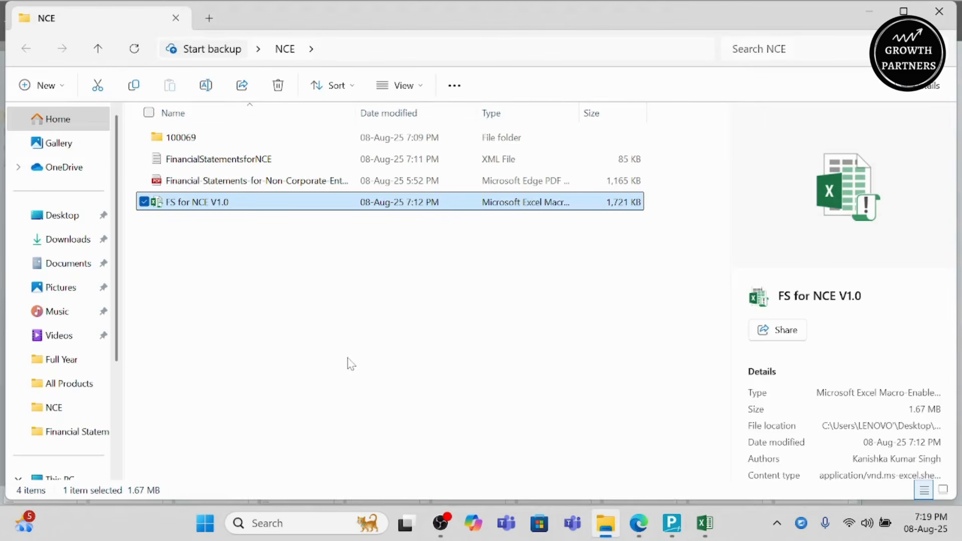
click(240, 160)
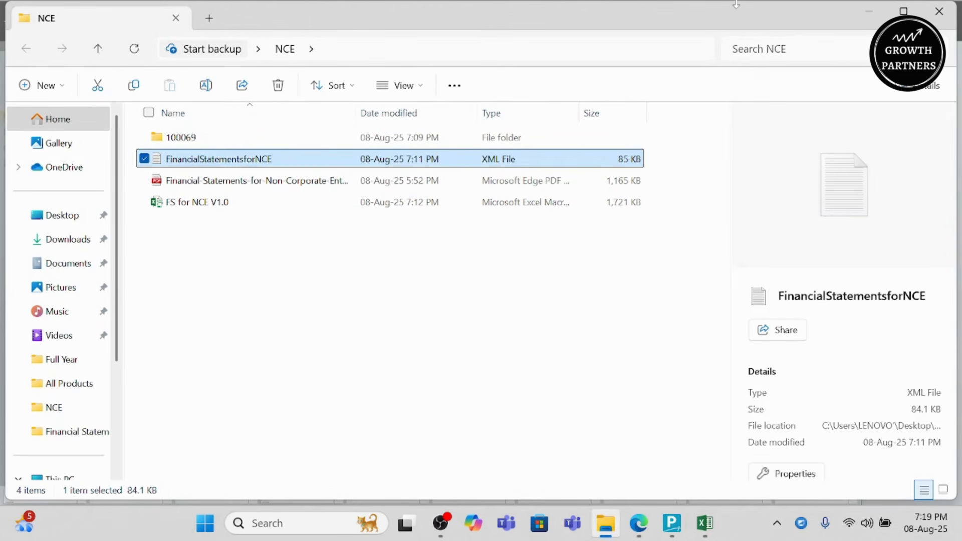
key(Delete)
key(Return)
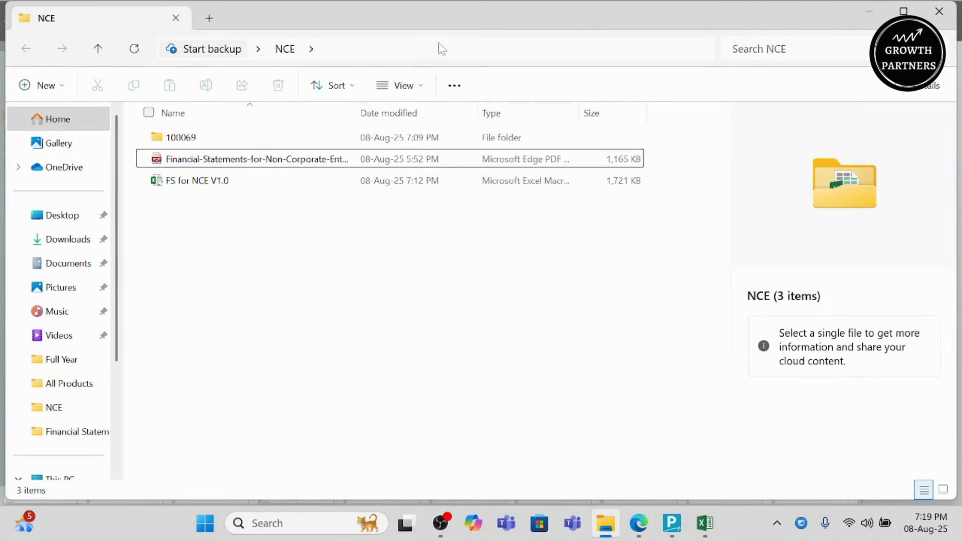
Copy the NCE folder's path and set it in TallyPrime as the export Folder Path, C:\Users\LENOVO'\Desktop\NCE
click(441, 48)
key(alt+Tab)
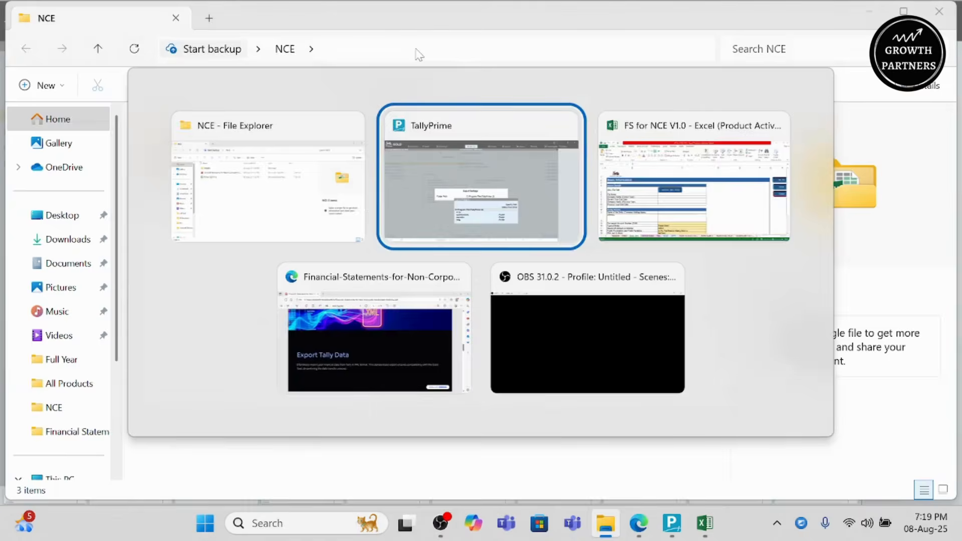
key(ctrl+alt+v)
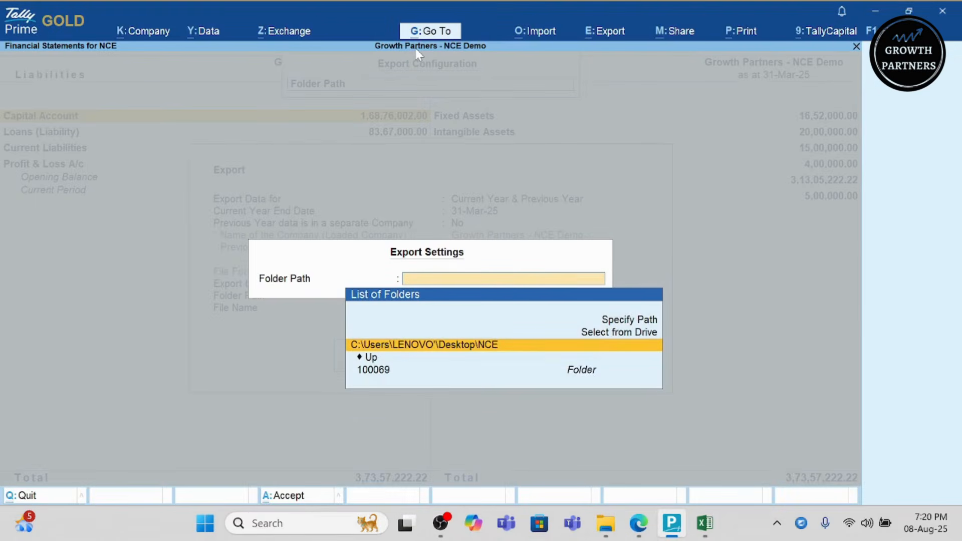
key(Return)
key(Down)
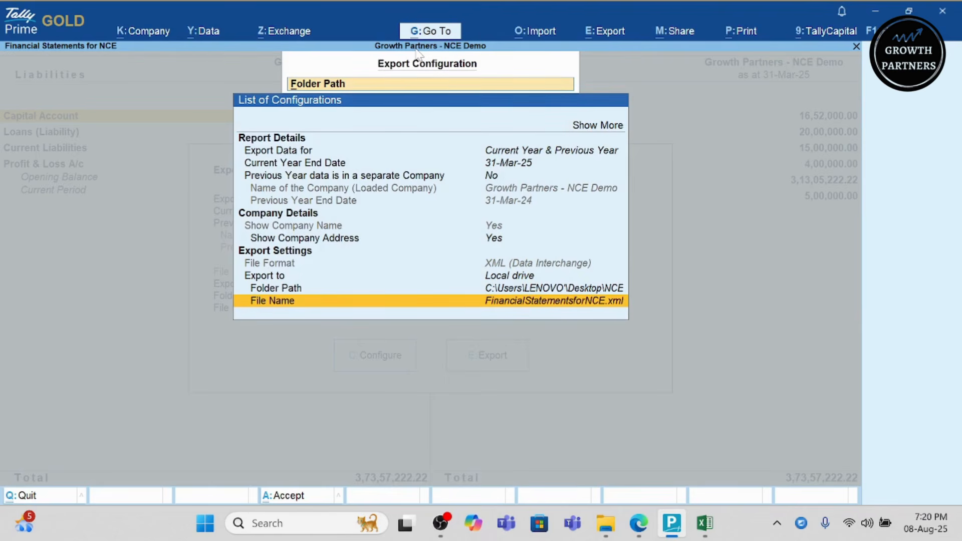
key(Up)
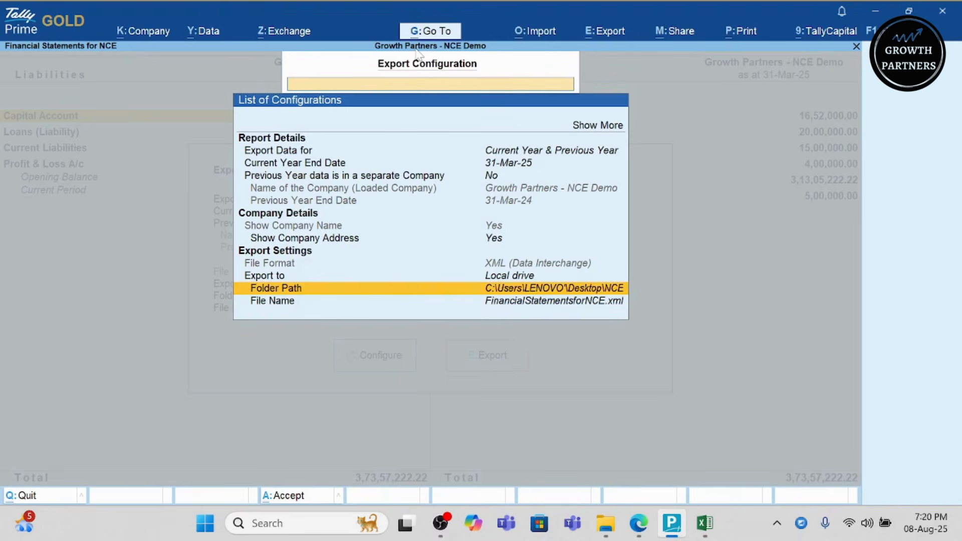
Leave the export configuration, export the XML file, and check FinancialStatementsforNCE in the NCE folder
key(Escape)
key(Return)
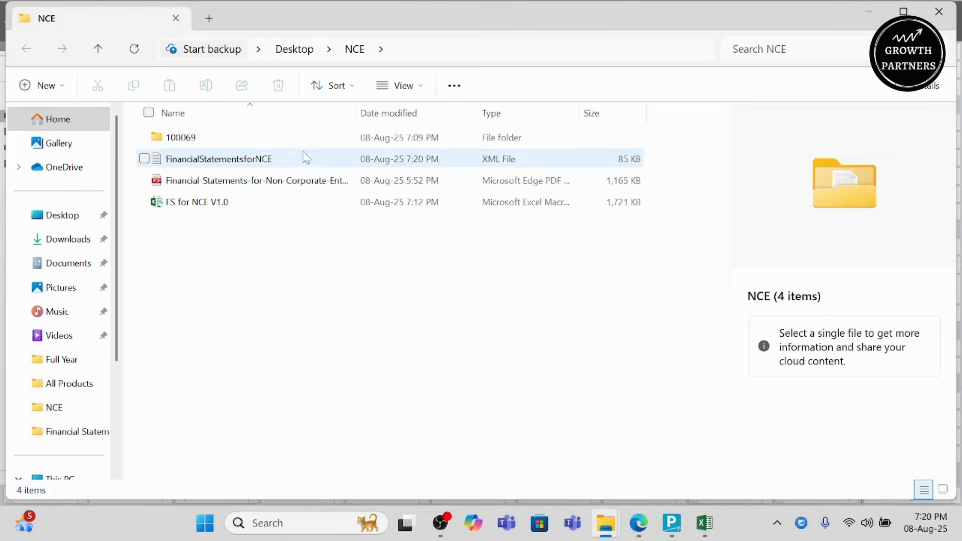
click(311, 159)
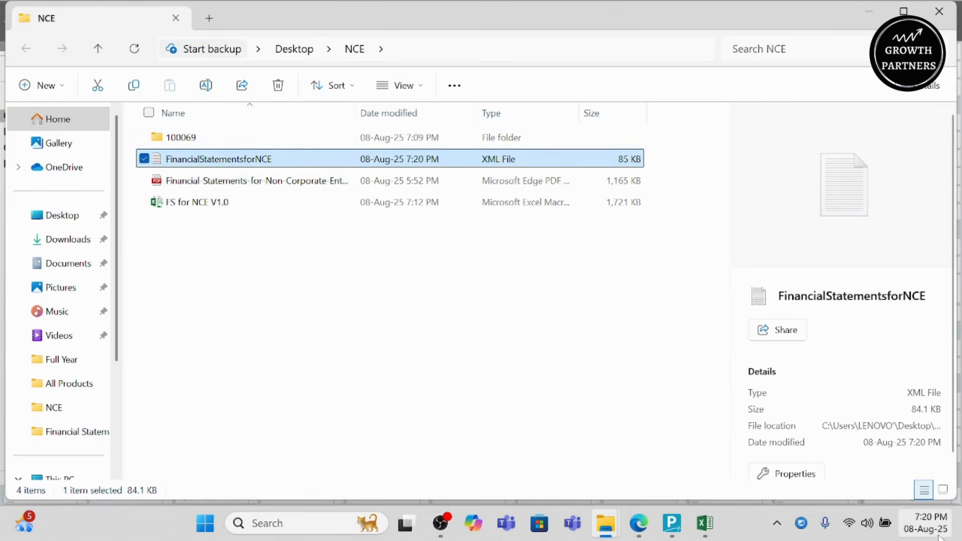
click(558, 371)
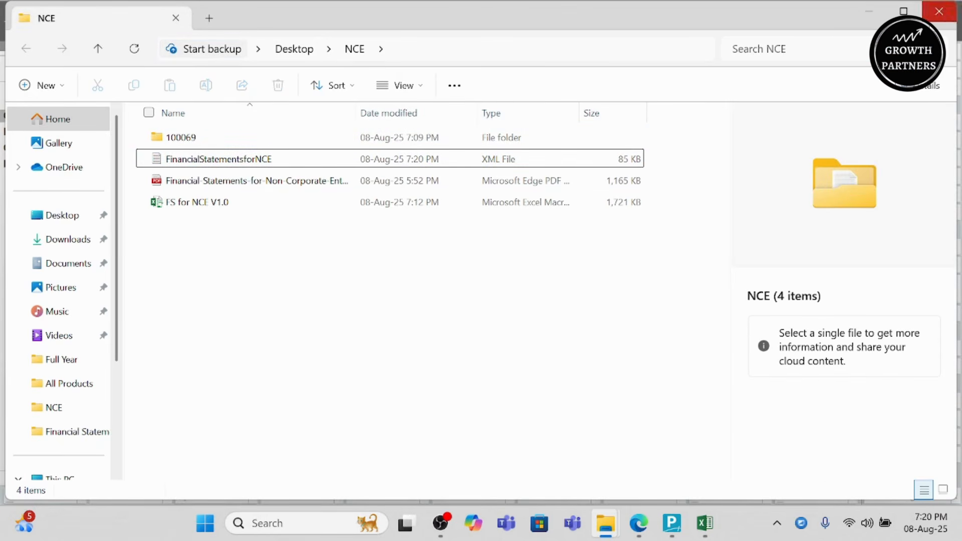
Switch to the financial statements flow PDF in Edge to view the Export Tally Data page
key(alt+Tab)
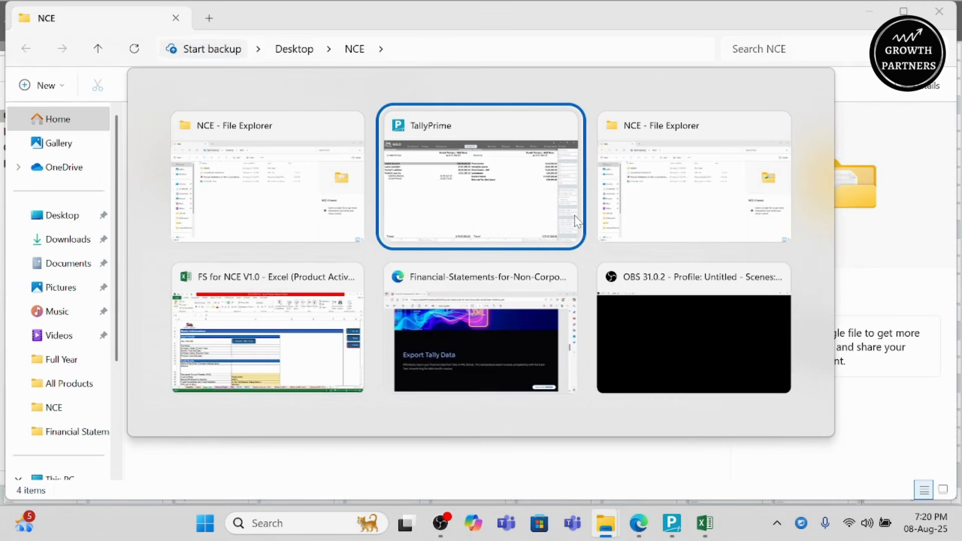
key(alt+Tab)
key(alt+Tab)
key(alt+Tab)
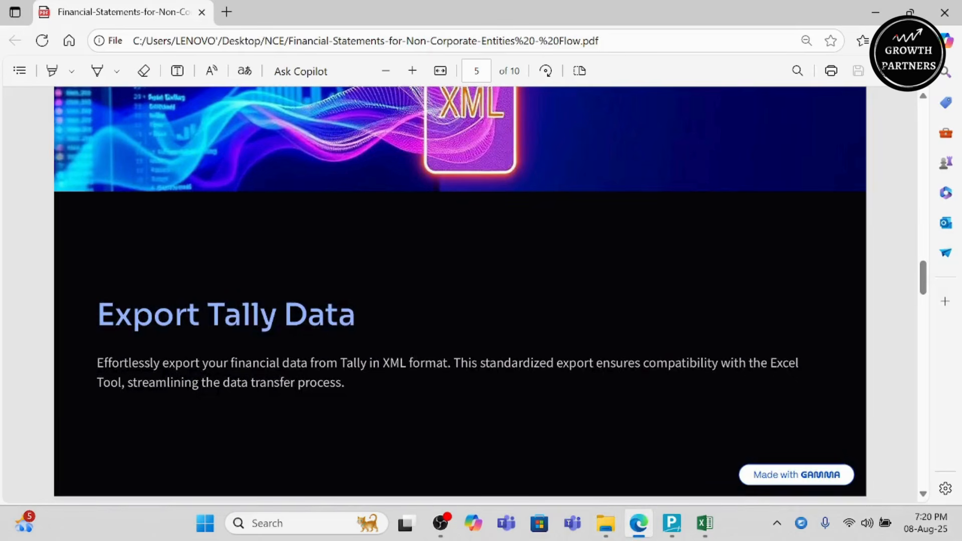
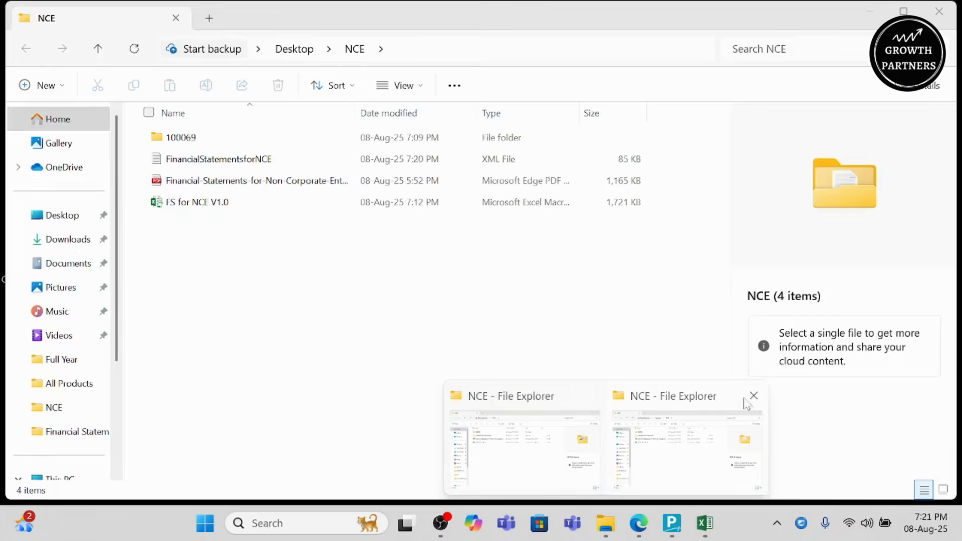
After closing the duplicate NCE folder window, copy the NCE folder path and switch to the FS for NCE V1.0 workbook in Excel
click(748, 399)
click(627, 435)
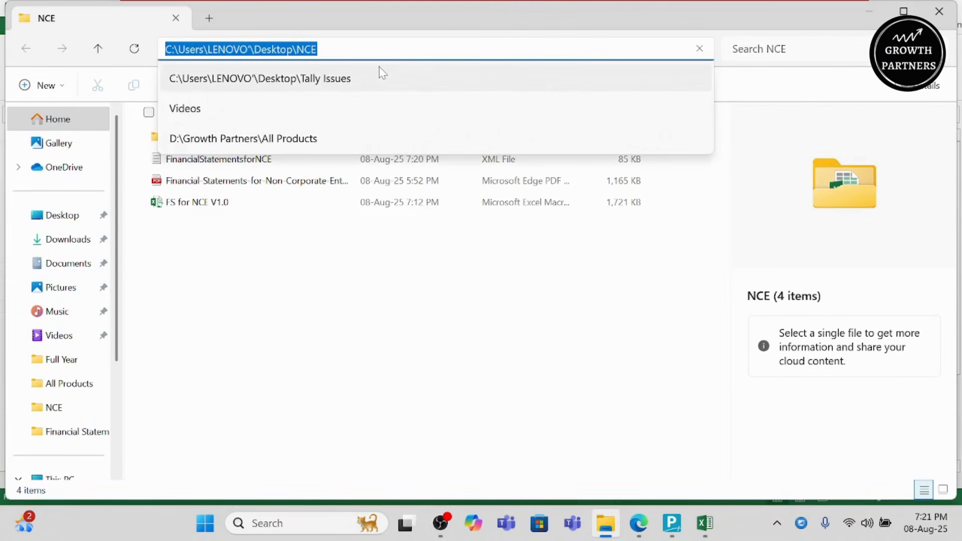
click(693, 524)
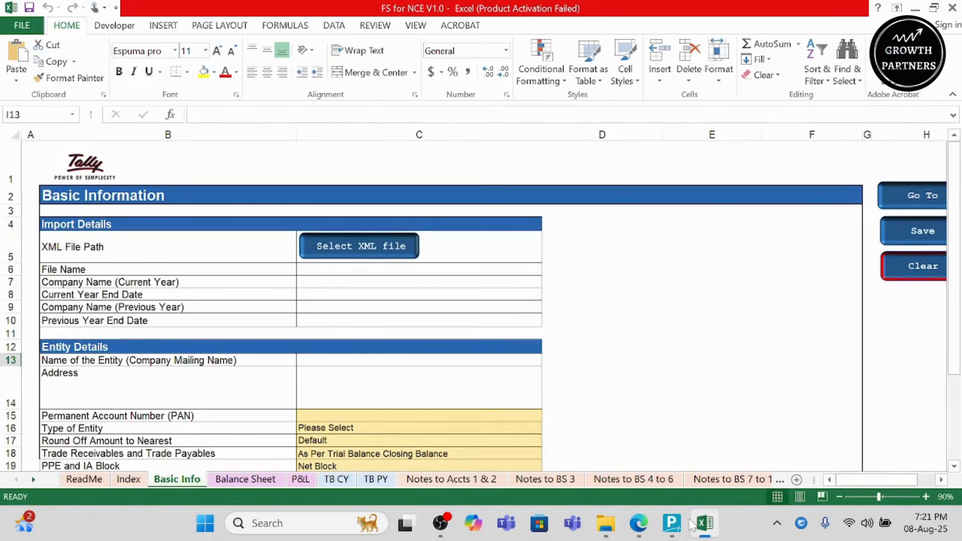
Import the FinancialStatementsforNCE XML file from the Desktop\NCE folder into the workbook and dismiss the import message
click(368, 247)
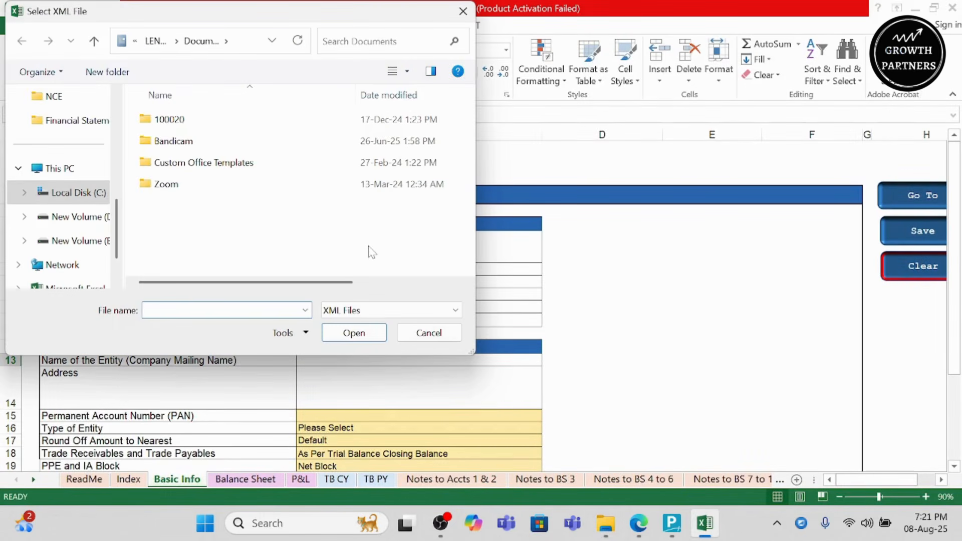
text(C:\Users\LENOVO\Desktop\NCE)
key(Return)
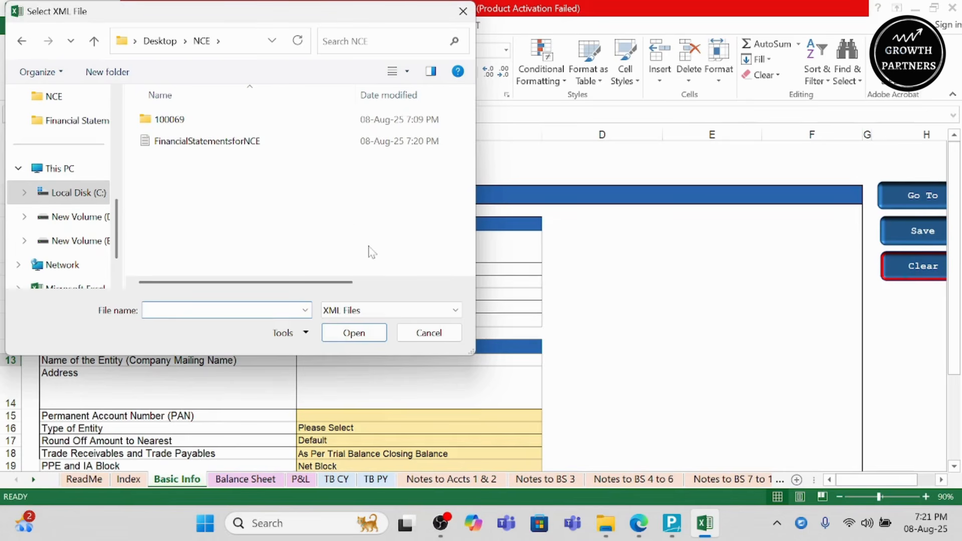
click(229, 148)
click(328, 332)
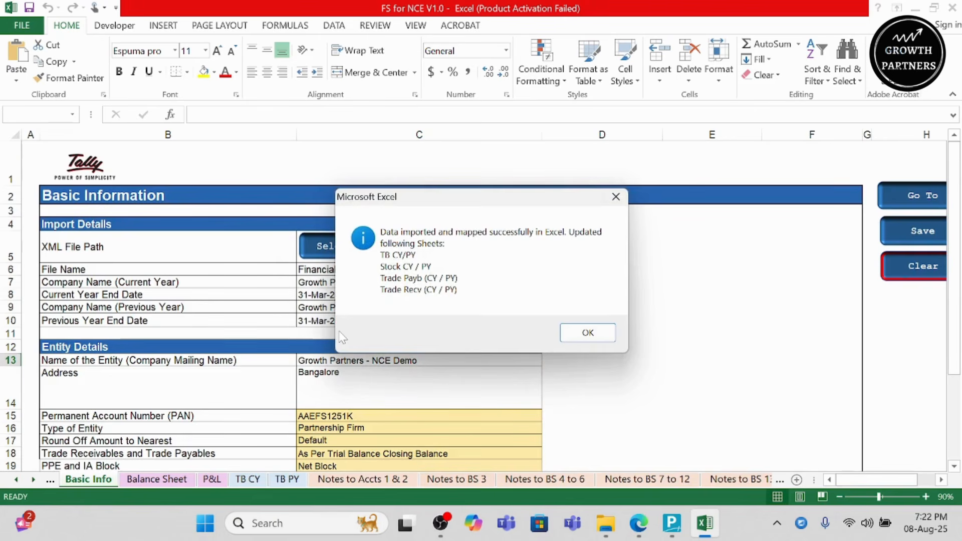
key(Return)
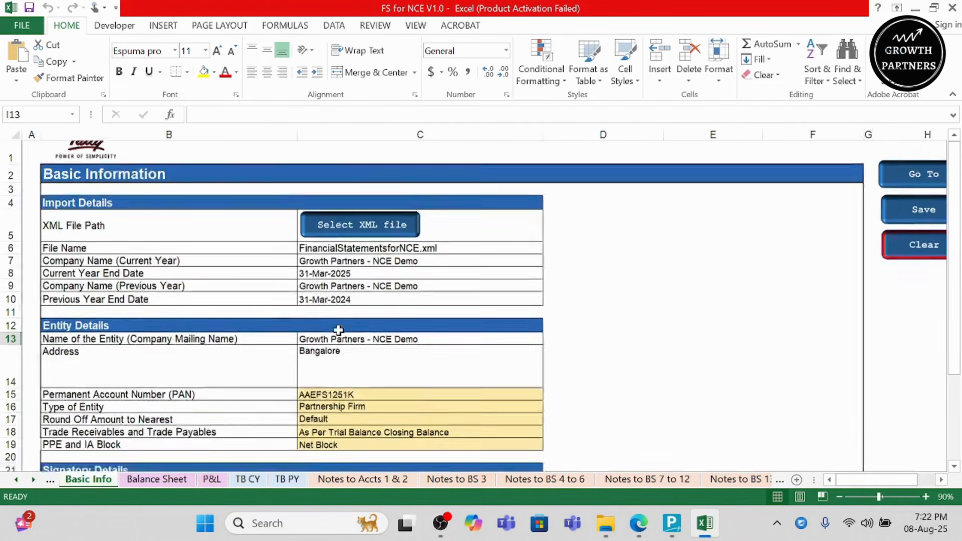
Review the import details, entity details and signatory fields on the Basic Info sheet
scroll(338, 331, down, 4)
scroll(339, 330, up, 2)
scroll(339, 331, up, 2)
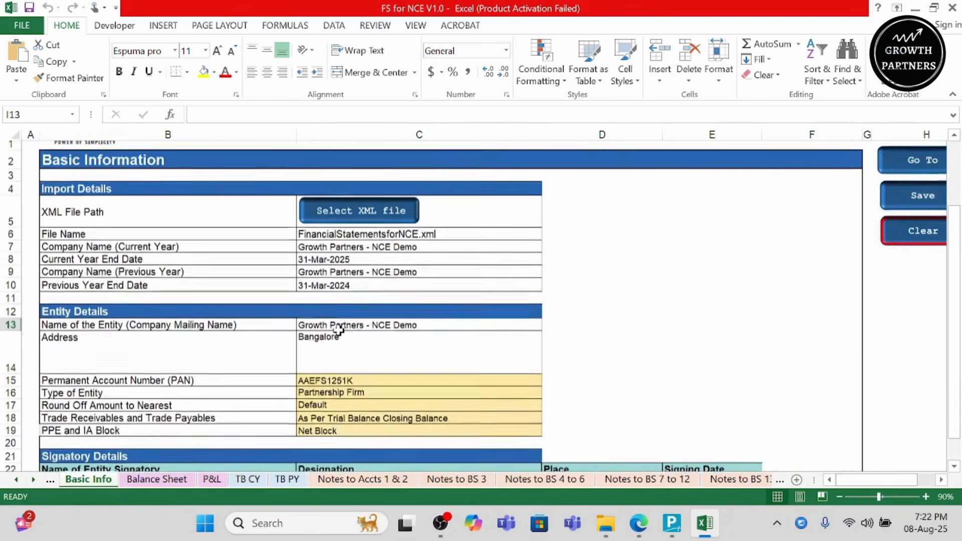
scroll(339, 331, down, 3)
scroll(339, 330, down, 3)
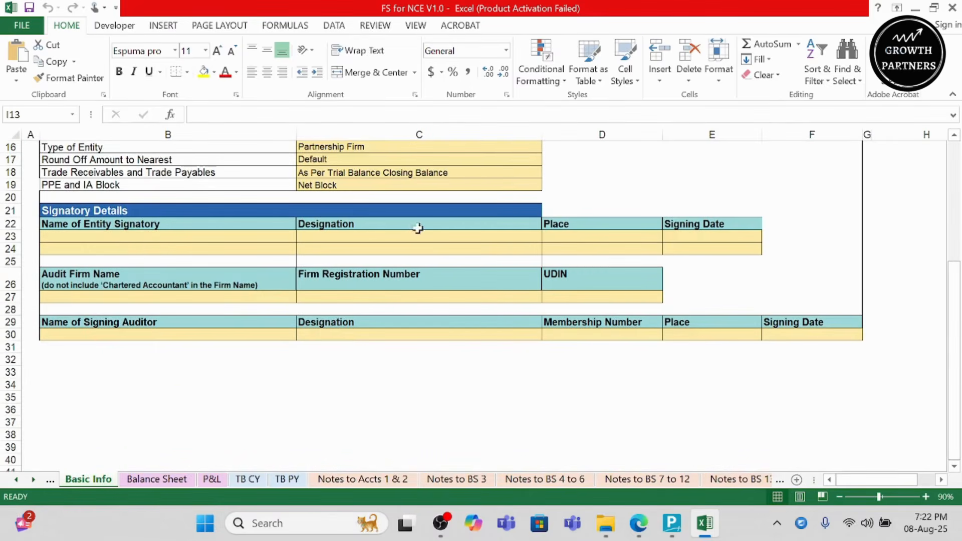
scroll(418, 228, up, 5)
scroll(281, 383, down, 3)
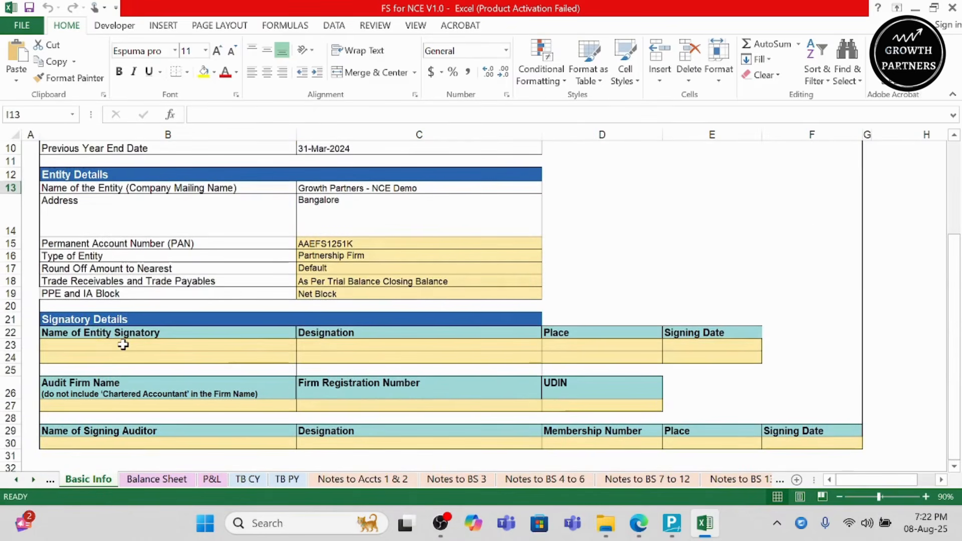
click(124, 345)
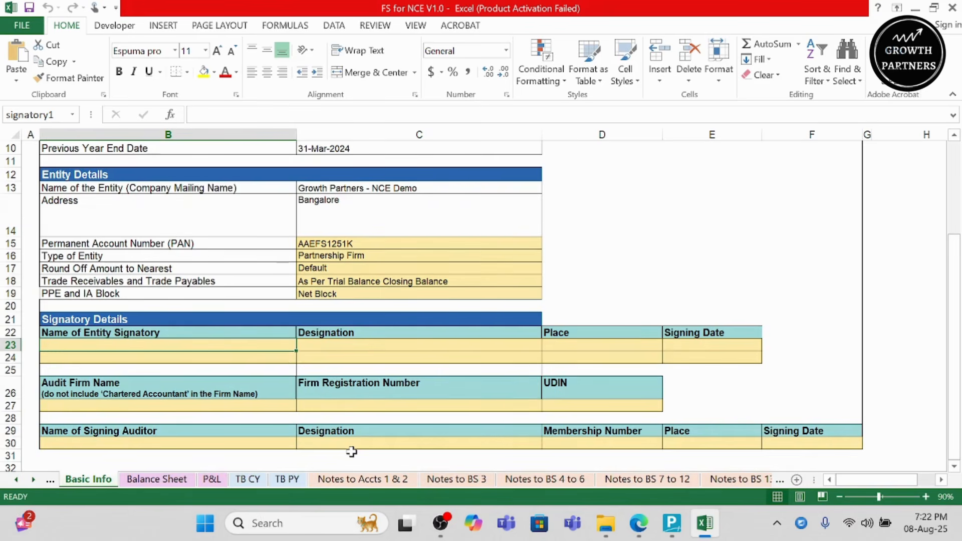
scroll(351, 452, up, 2)
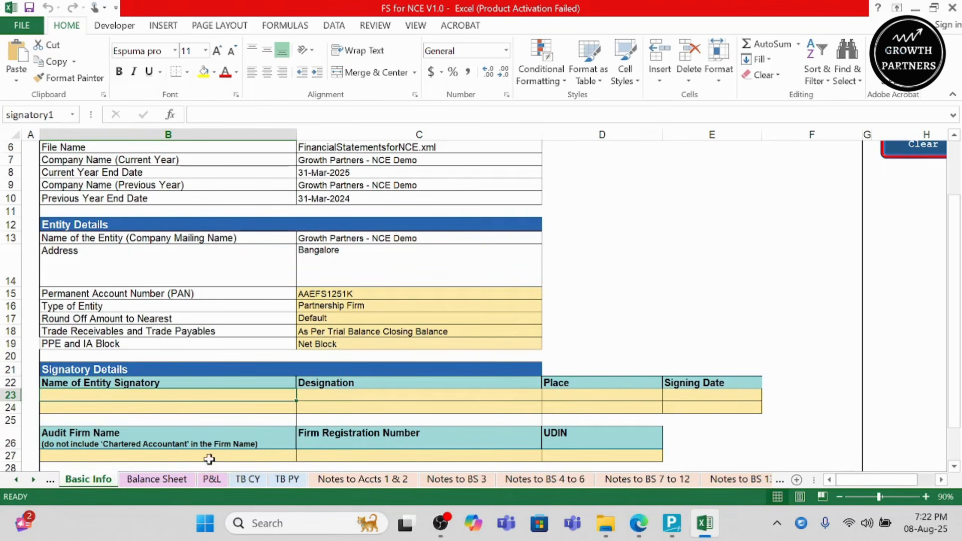
Open the Balance Sheet sheet and look through the names of the workbook's notes, stock and trade payables sheets
click(157, 478)
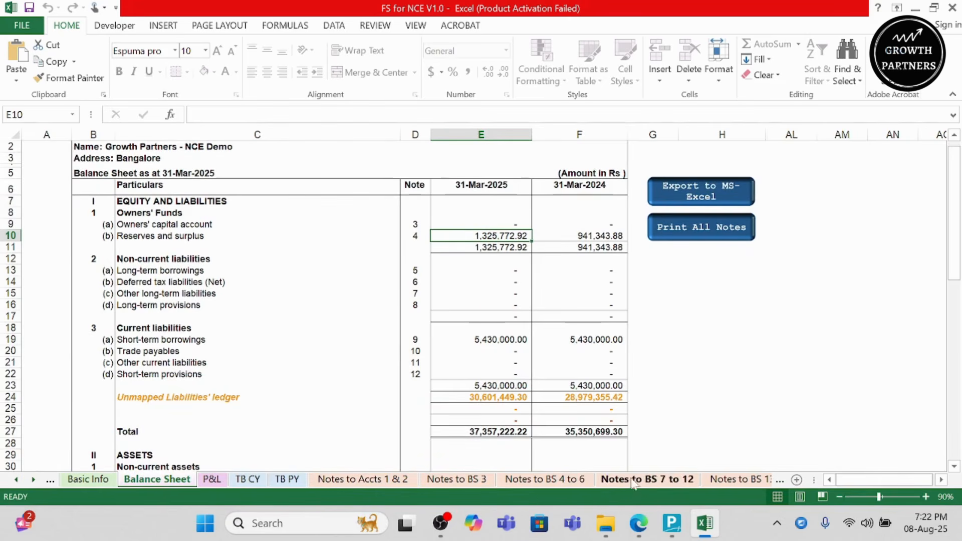
scroll(551, 480, right, 6)
scroll(640, 480, right, 2)
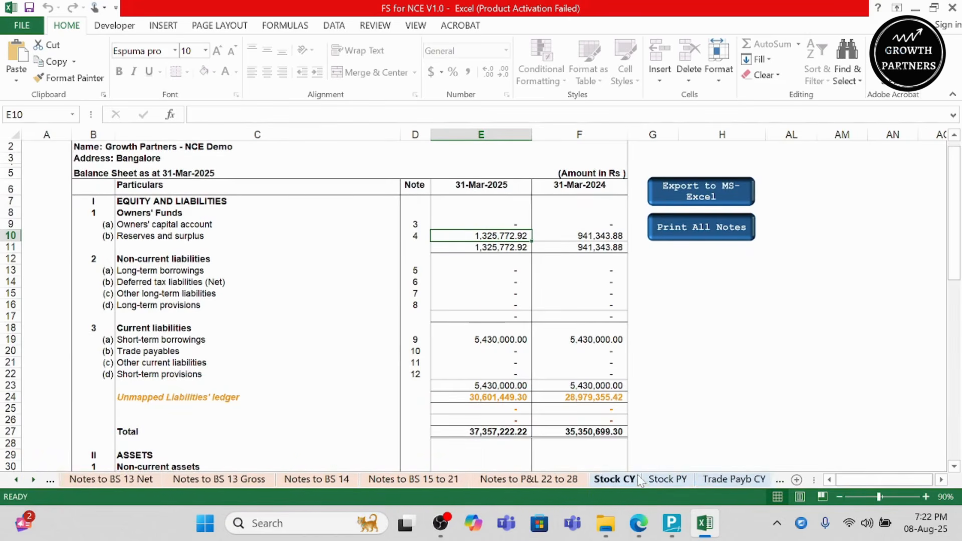
scroll(496, 482, left, 5)
scroll(482, 480, left, 7)
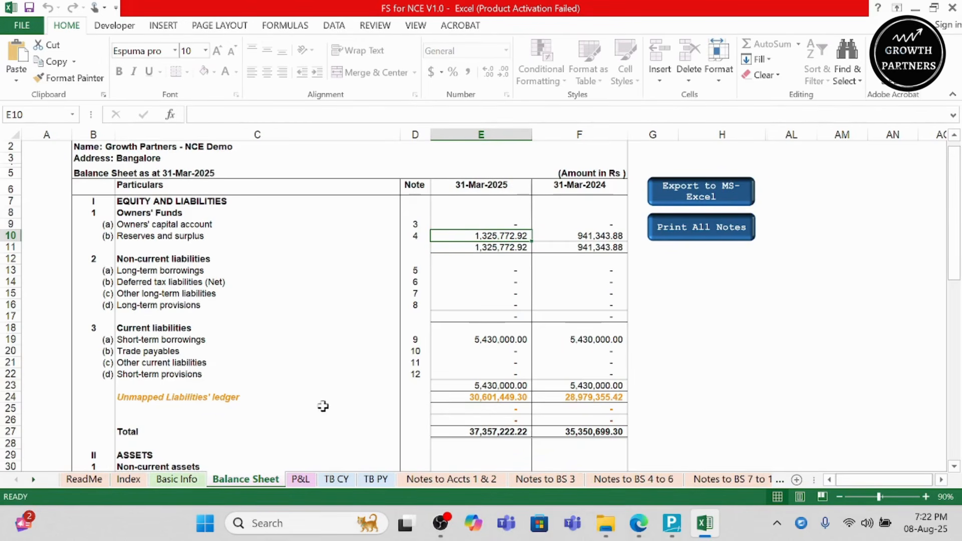
Examine the Unmapped Liabilities' ledger and Unmapped Assets' ledger rows on the Balance Sheet
click(10, 397)
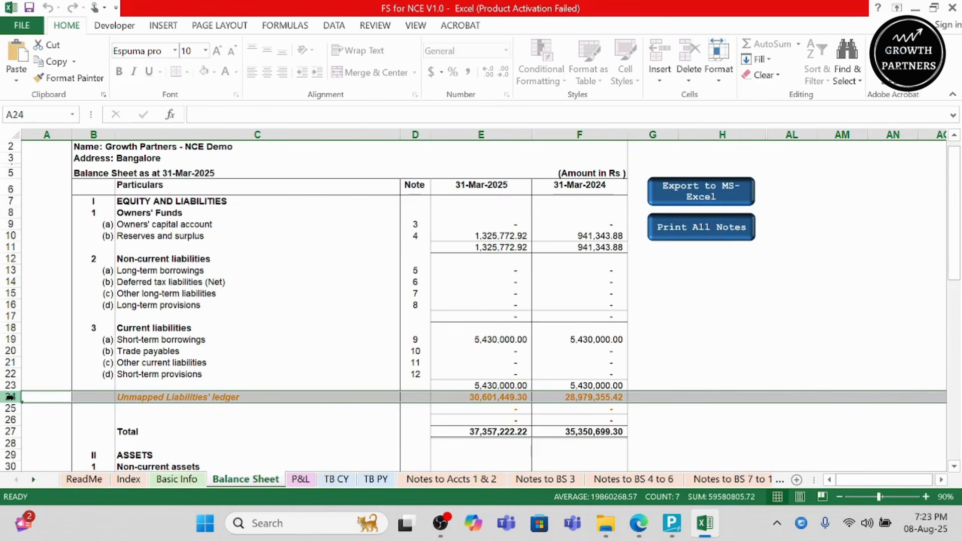
click(209, 397)
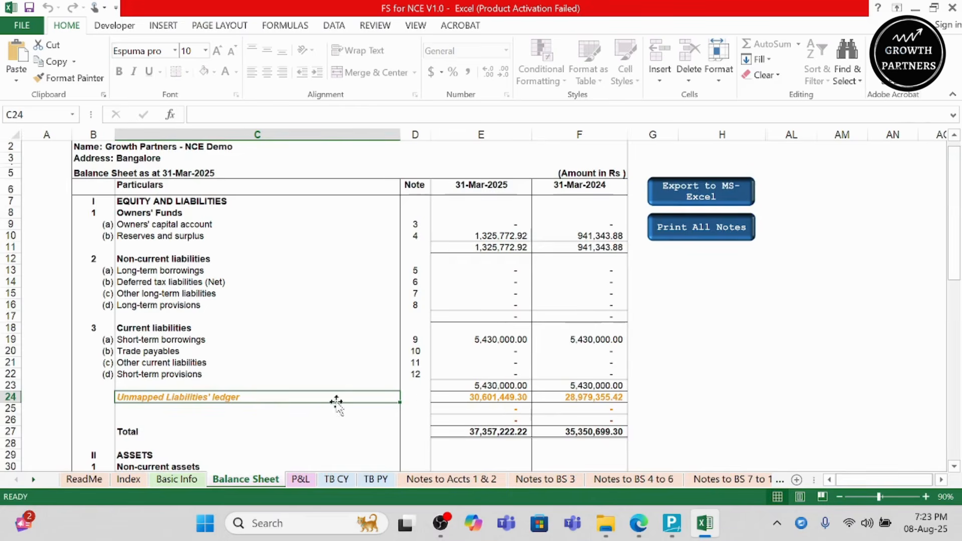
scroll(293, 408, down, 9)
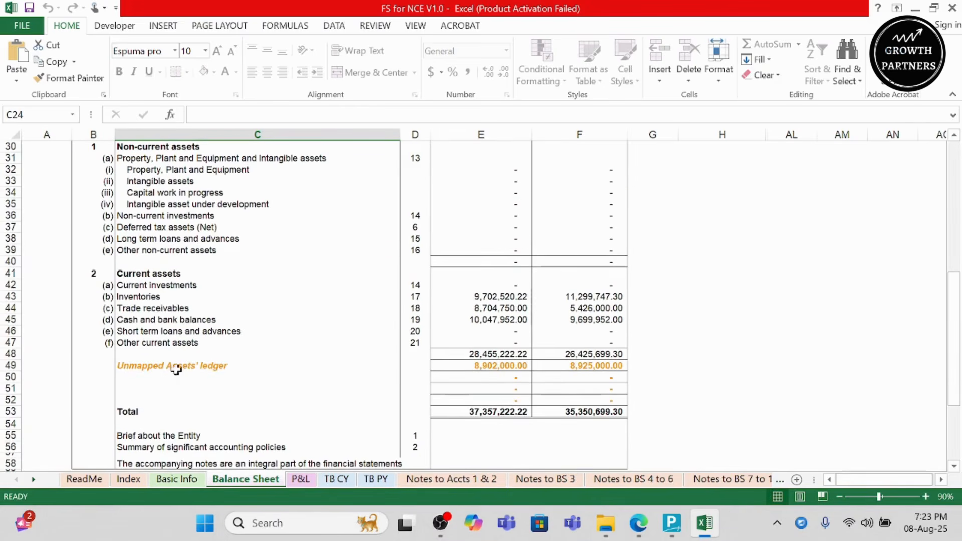
click(175, 369)
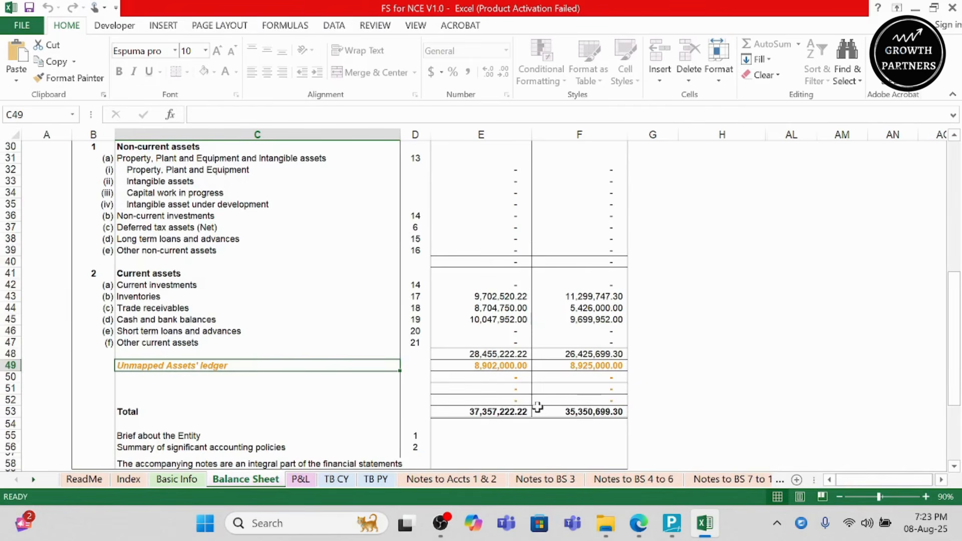
Compare the liabilities and assets totals on the Balance Sheet for both years
scroll(537, 407, up, 6)
scroll(535, 406, down, 7)
scroll(535, 405, up, 5)
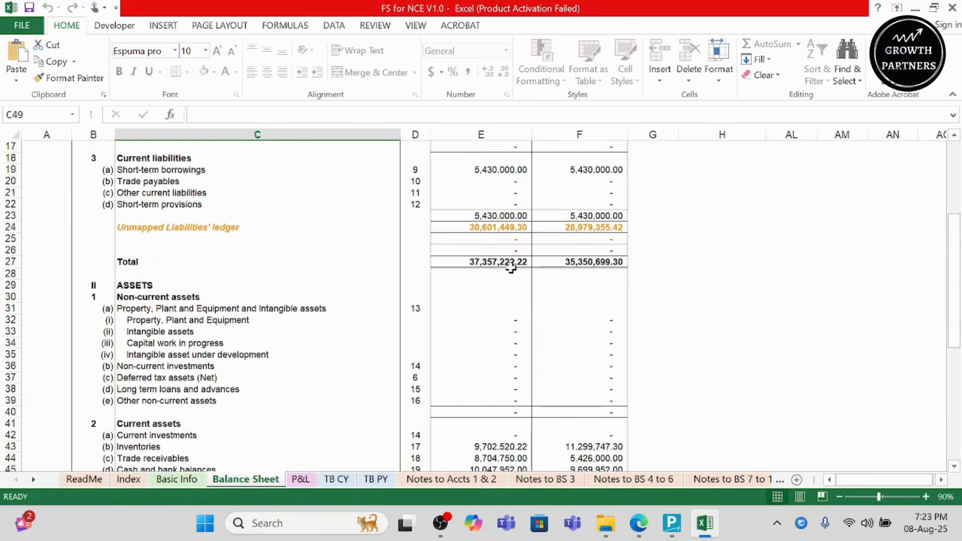
scroll(510, 267, down, 5)
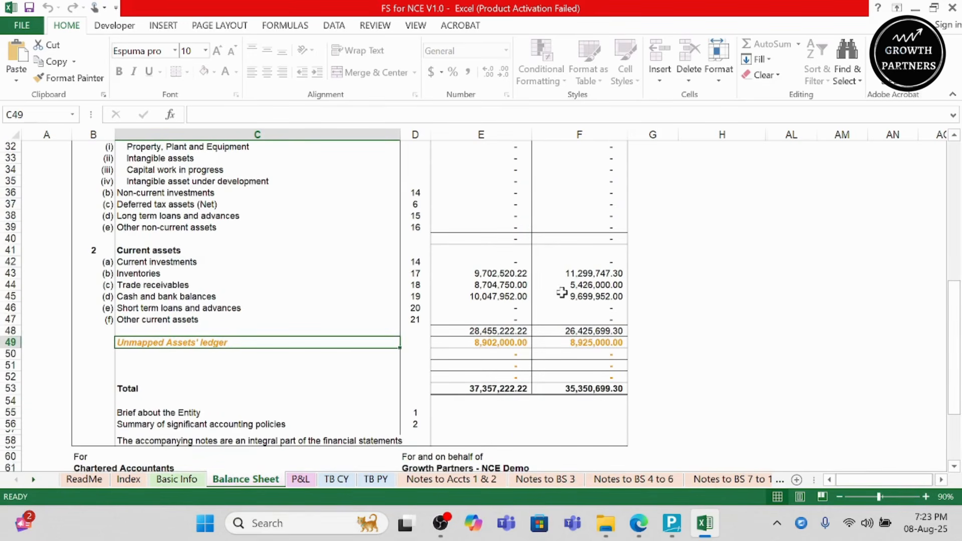
scroll(559, 291, up, 1)
scroll(511, 261, up, 4)
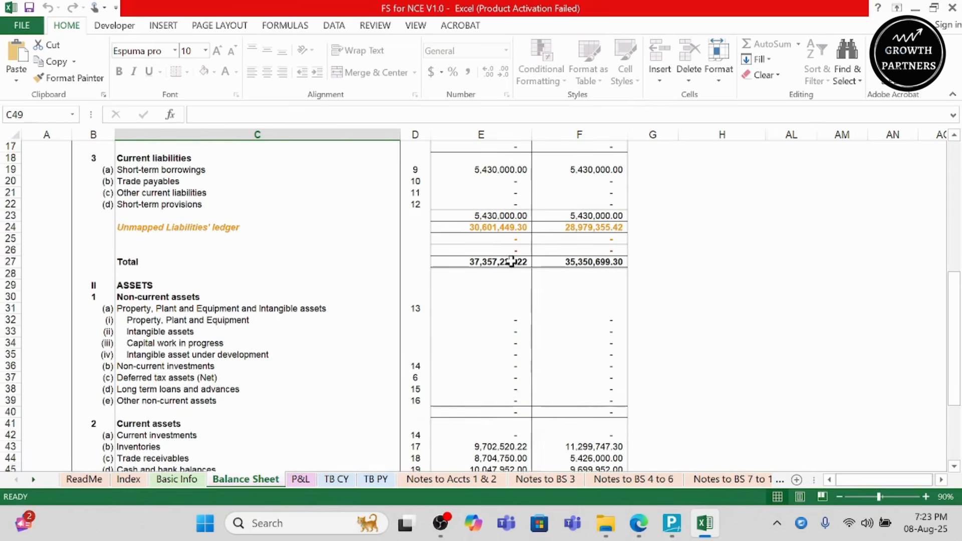
scroll(485, 226, down, 8)
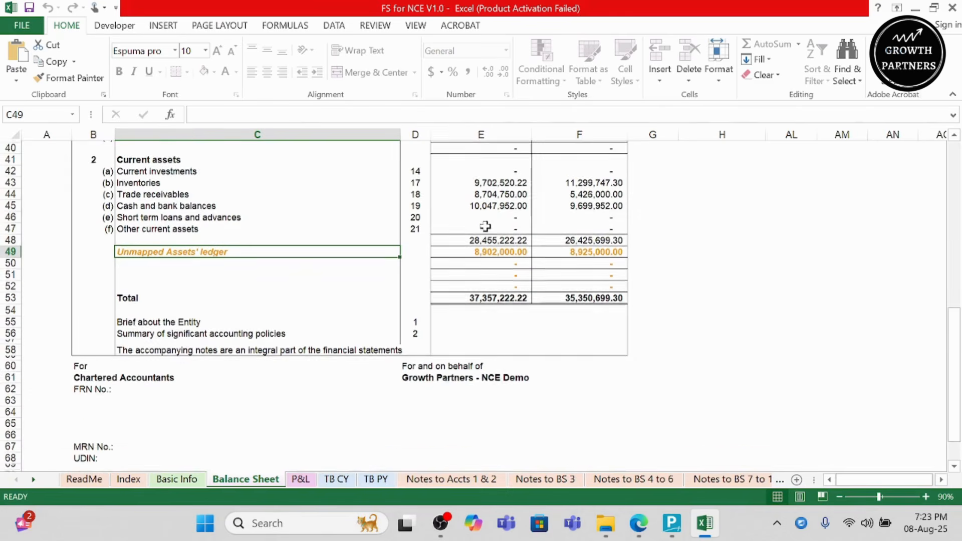
Compare the empty signatory and audit firm fields on the Basic Info sheet with the signature block beneath the Balance Sheet
click(179, 486)
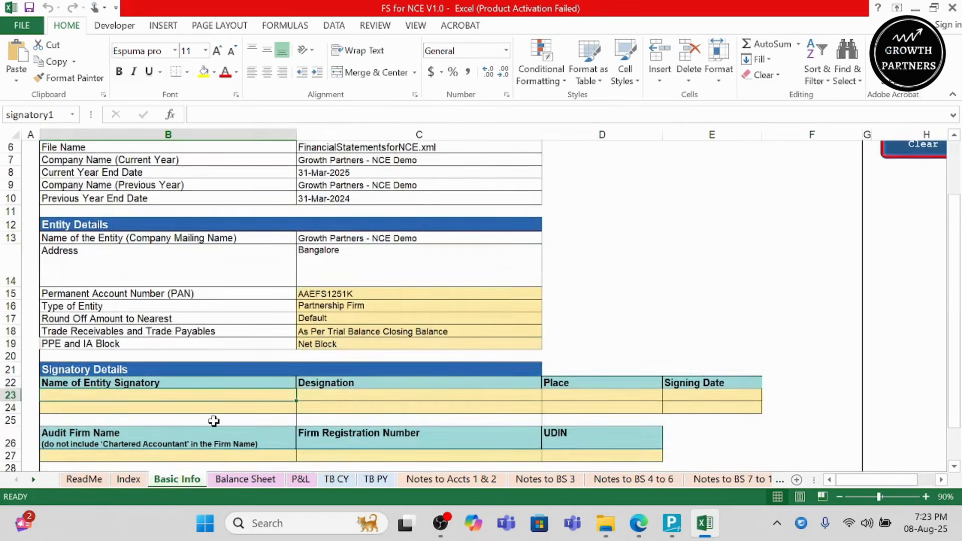
scroll(218, 441, down, 1)
click(230, 482)
scroll(244, 411, down, 2)
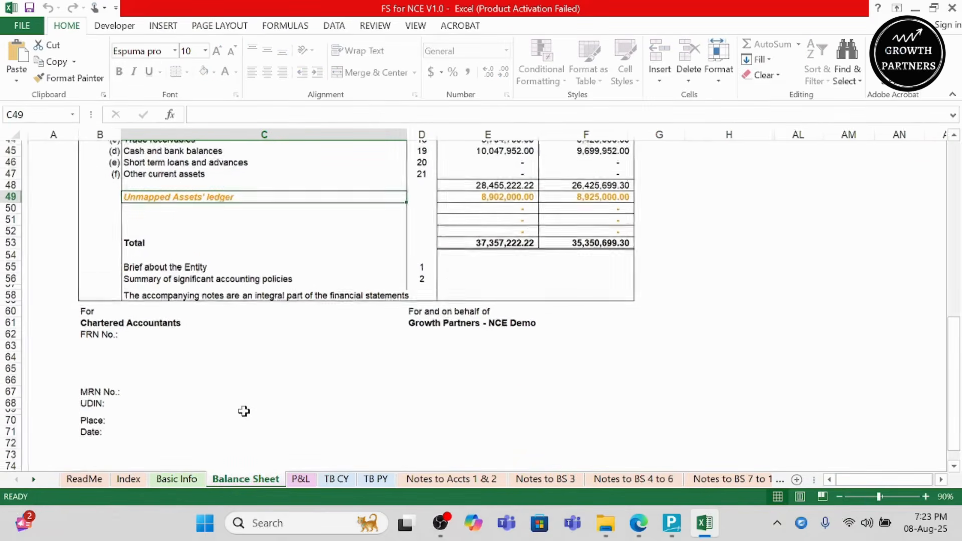
Enter Growth Partners as the Audit Firm Name on the Basic Info sheet and check the Balance Sheet's signature block
click(177, 479)
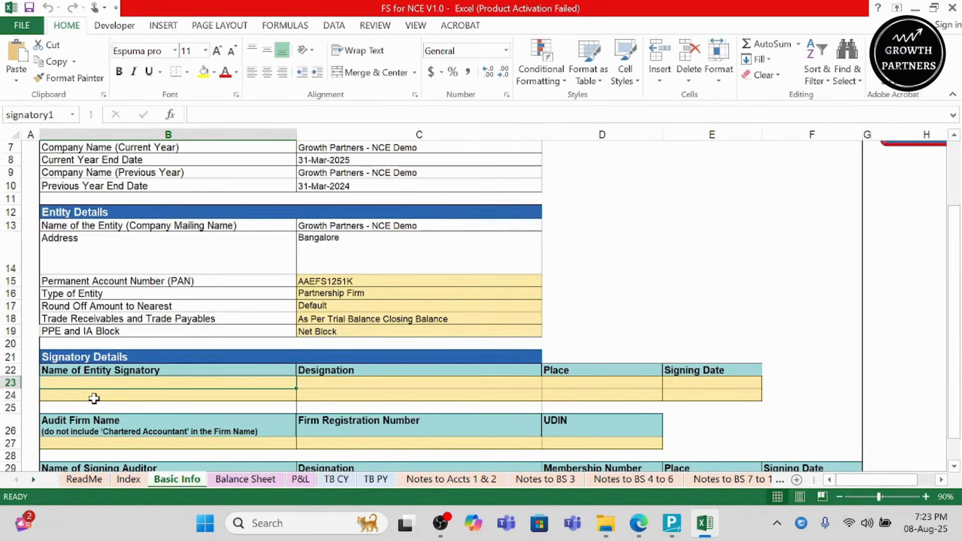
click(61, 440)
text(G)
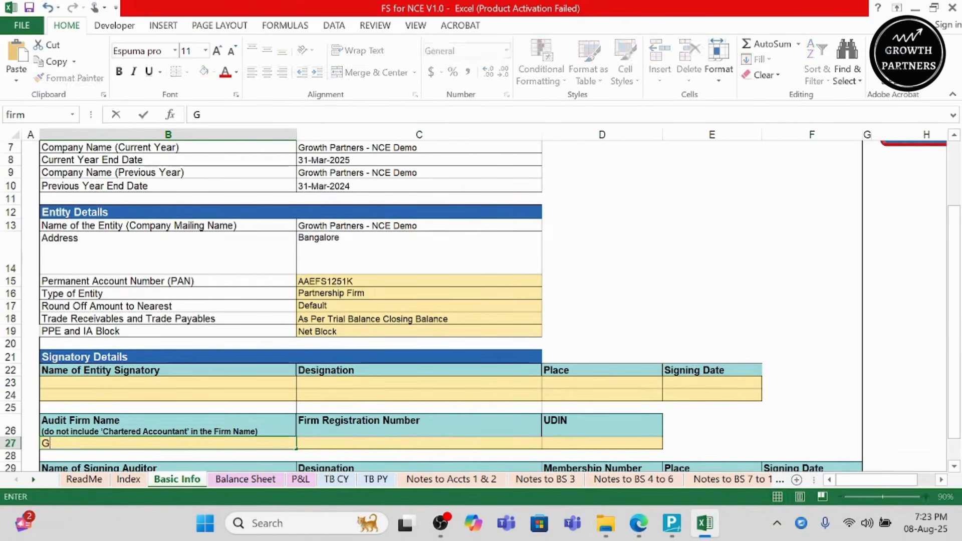
text(rowth Partners)
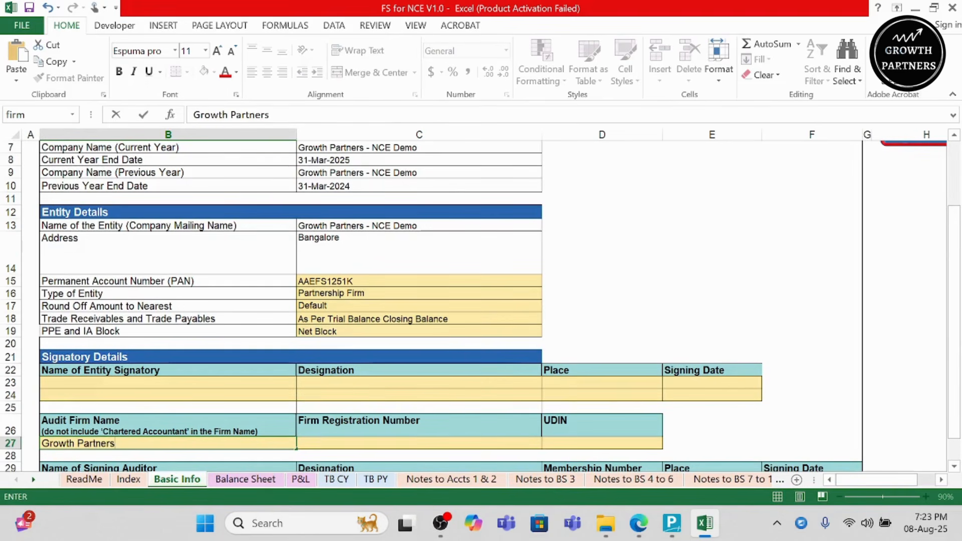
key(Return)
click(236, 480)
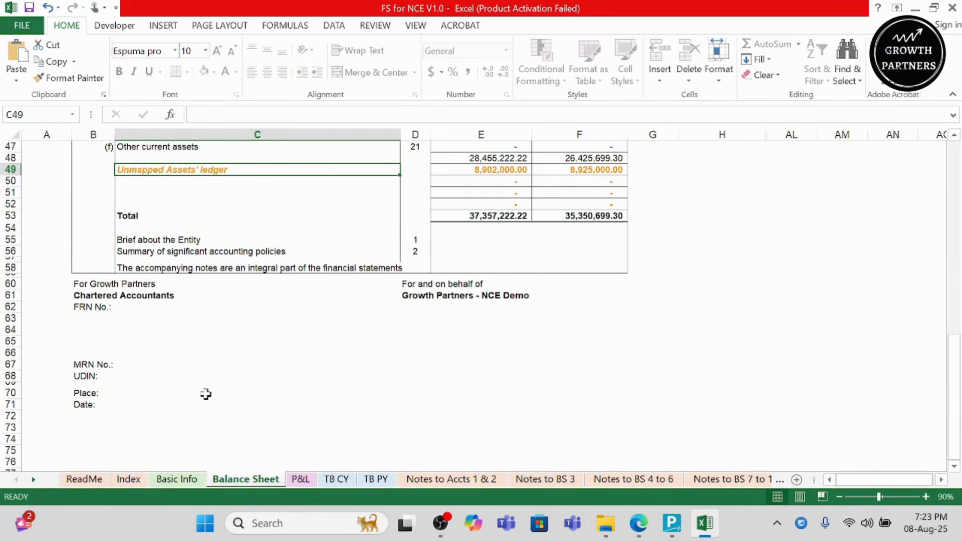
Save the mappings for all Current Year and Previous Year sheets from the Basic Info sheet
click(173, 478)
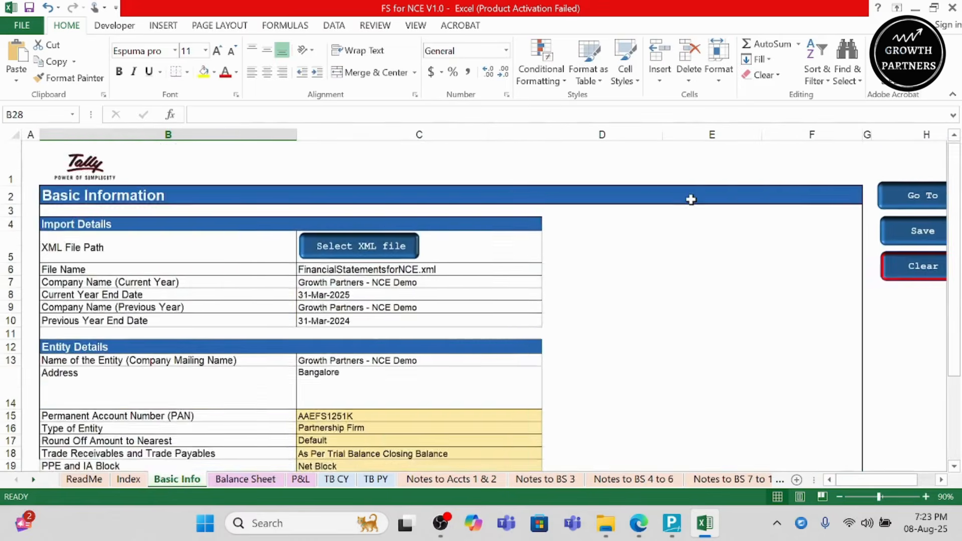
click(644, 234)
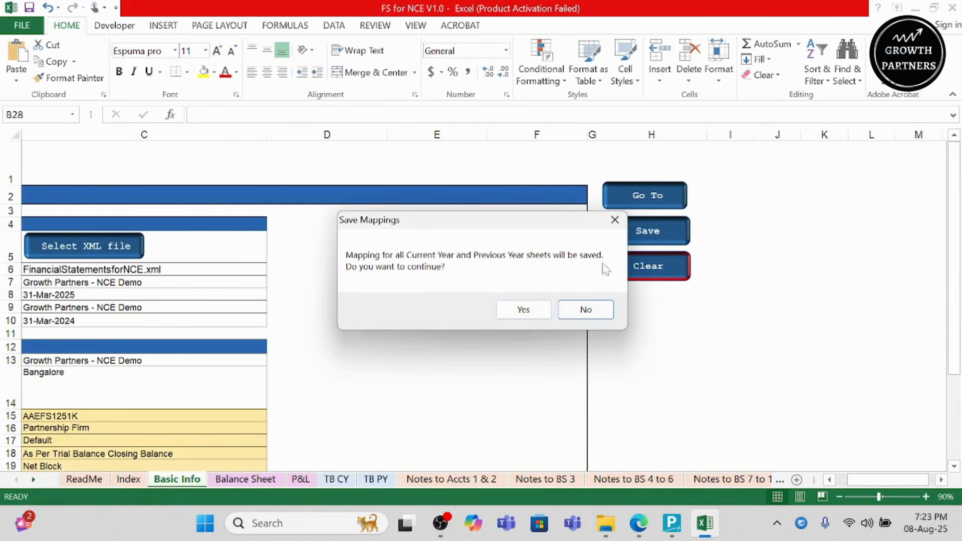
click(523, 311)
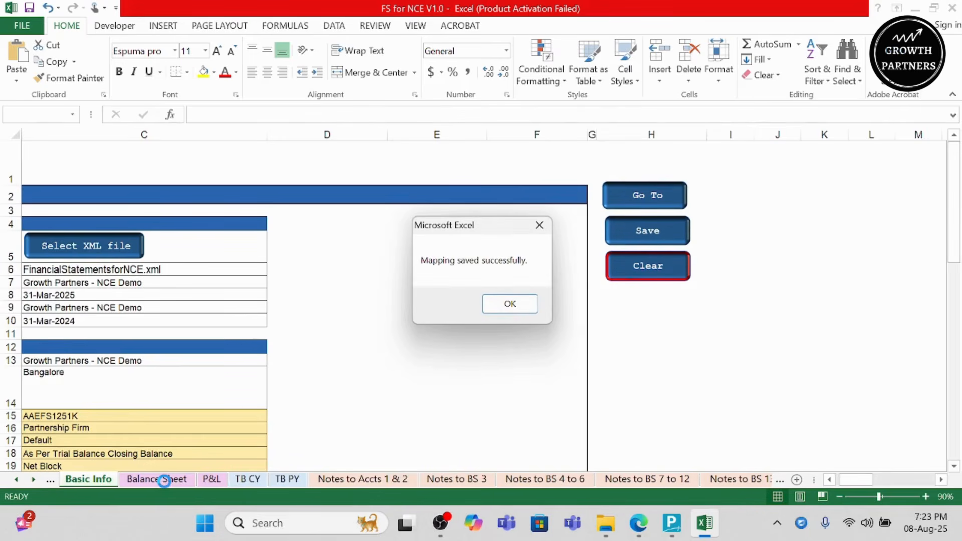
click(510, 304)
Check the audit firm line on the Balance Sheet and the remaining signatory fields on the Basic Info sheet
click(157, 479)
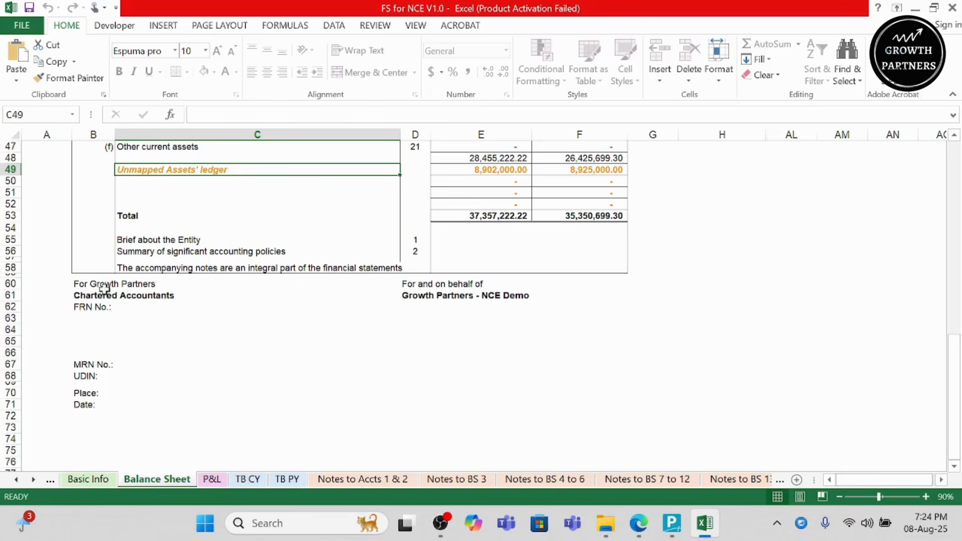
click(88, 479)
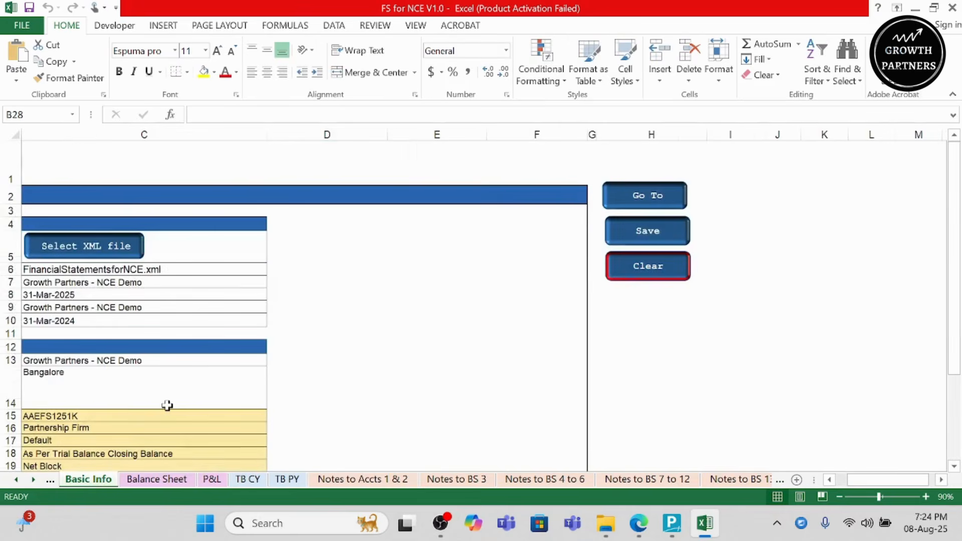
scroll(167, 404, down, 2)
scroll(167, 405, left, 2)
scroll(465, 333, right, 2)
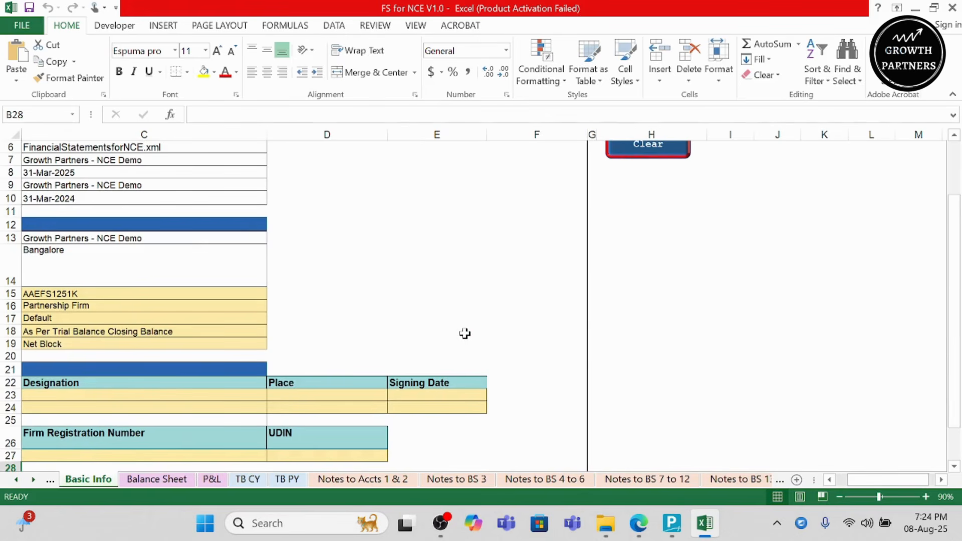
Review the assets, liabilities and unmapped ledger rows on the Balance Sheet for both years
click(157, 479)
scroll(417, 319, up, 4)
scroll(417, 320, down, 4)
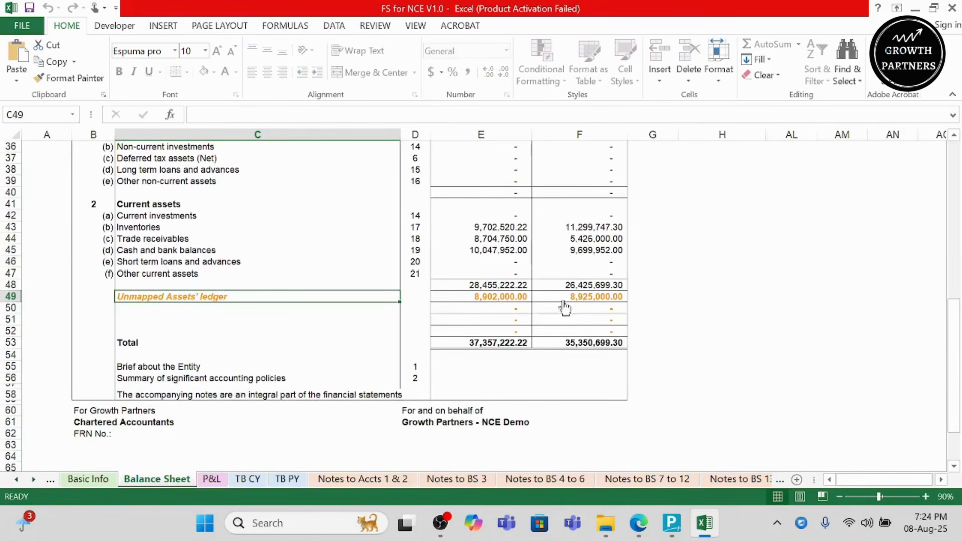
scroll(565, 307, up, 12)
scroll(536, 226, up, 3)
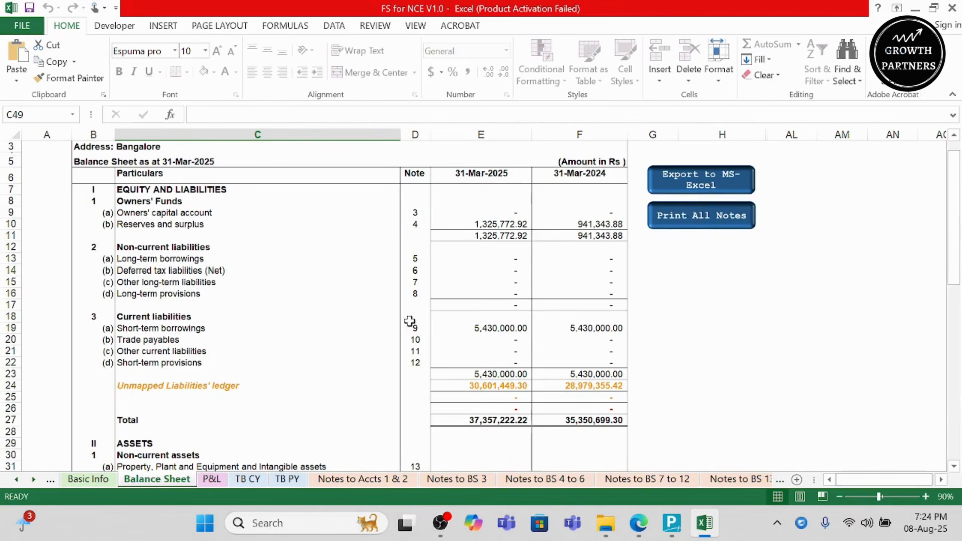
Open the P&L sheet and look through the statement down to its signature block
click(213, 482)
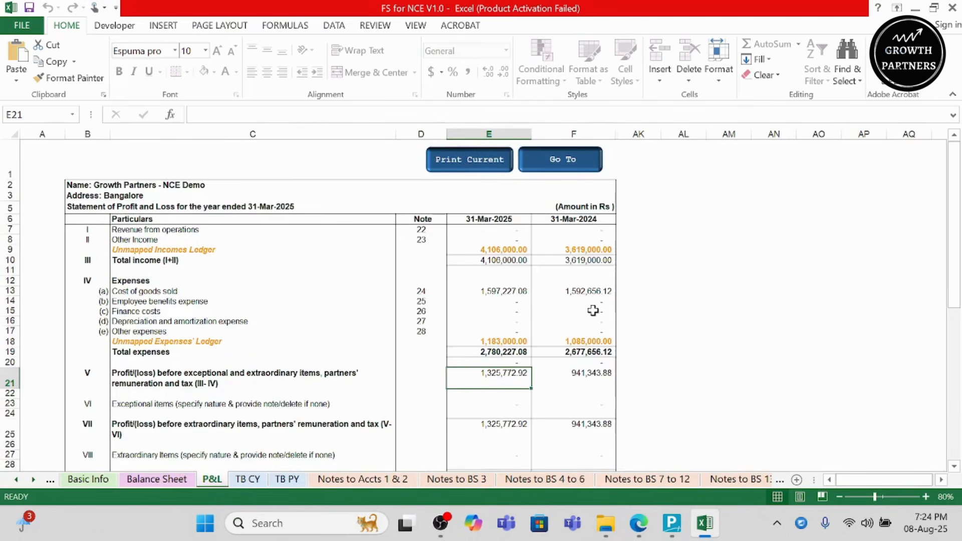
scroll(590, 311, down, 8)
scroll(593, 311, up, 8)
scroll(593, 311, down, 11)
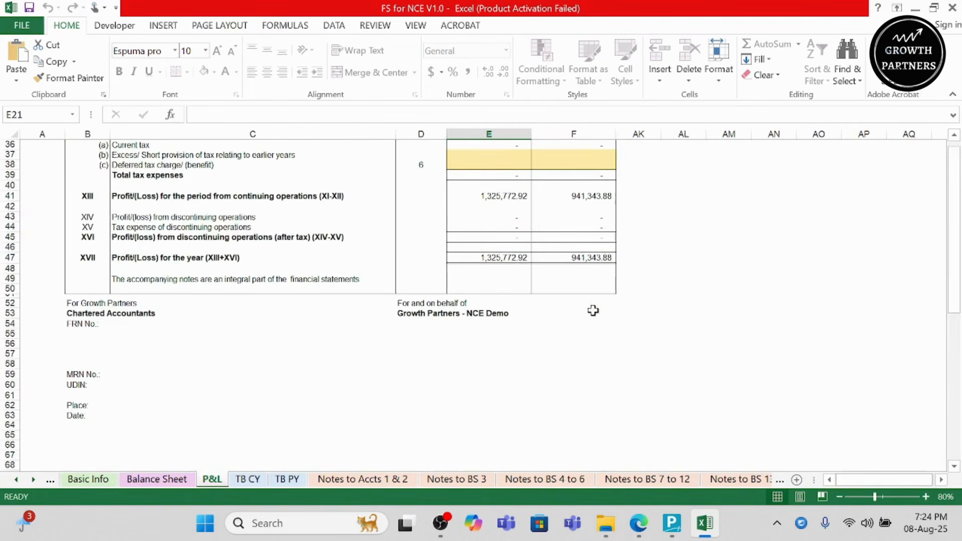
Switch to TallyPrime's Balance Sheet and compare its current period profit with the profit for the year on the P&L sheet
click(669, 518)
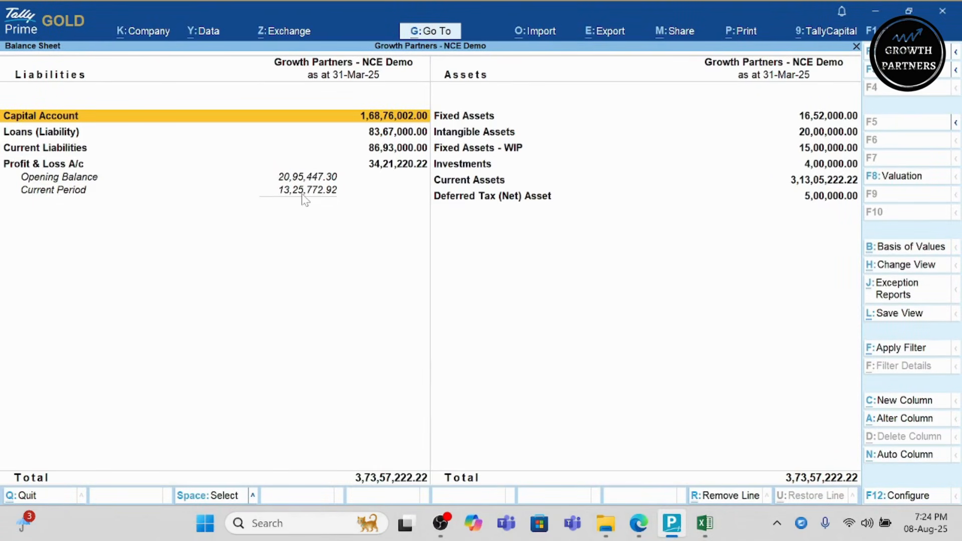
click(875, 11)
click(481, 261)
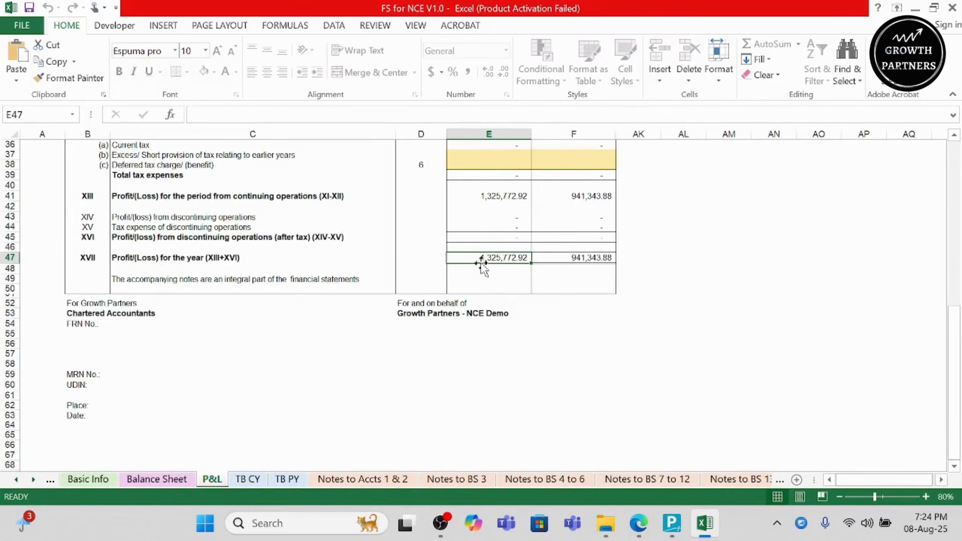
Examine the unmapped incomes, unmapped expenses and profit rows on the P&L sheet
scroll(580, 209, up, 7)
scroll(501, 241, up, 3)
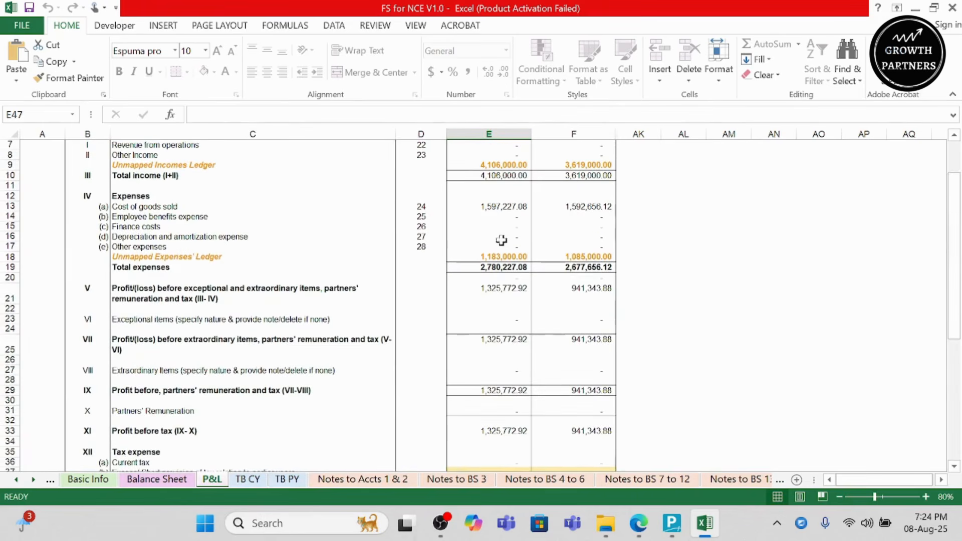
scroll(235, 250, up, 2)
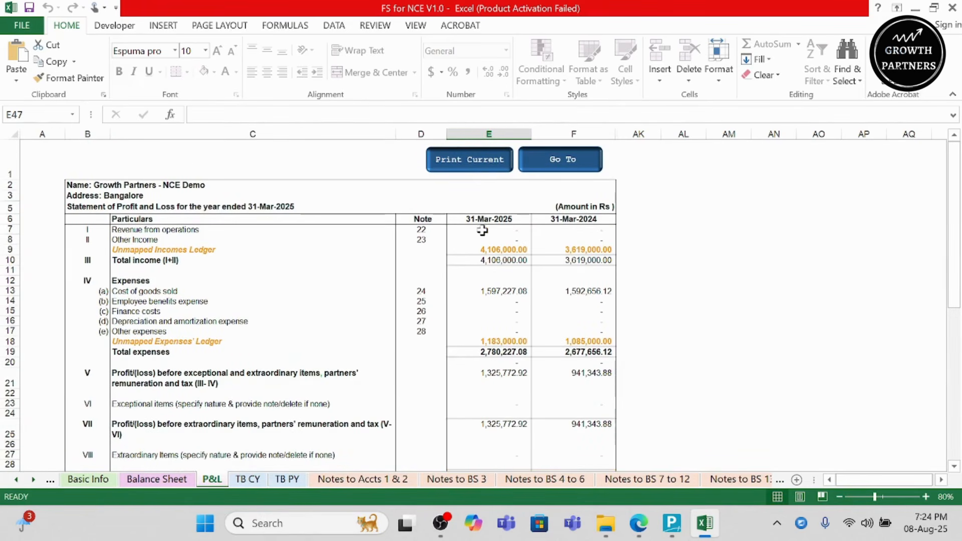
scroll(492, 377, down, 7)
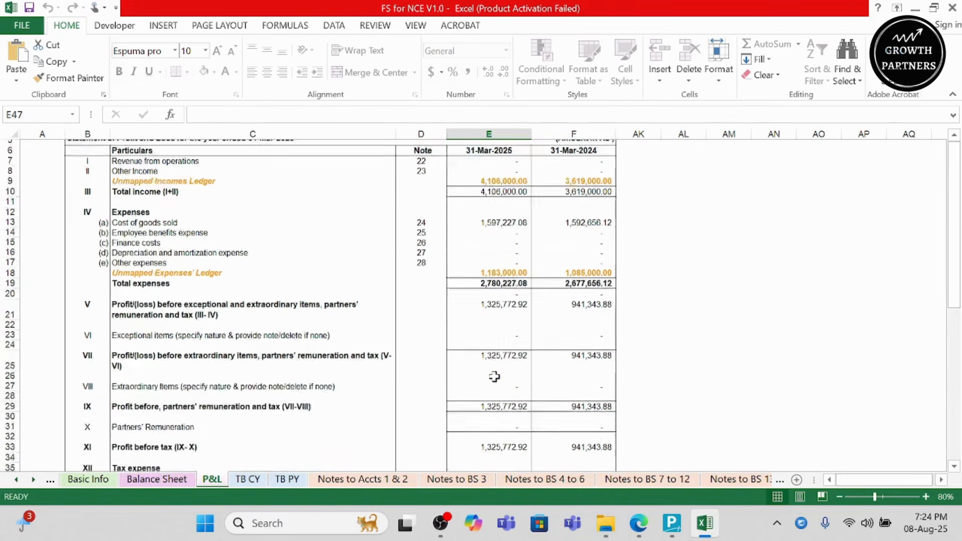
scroll(494, 376, down, 5)
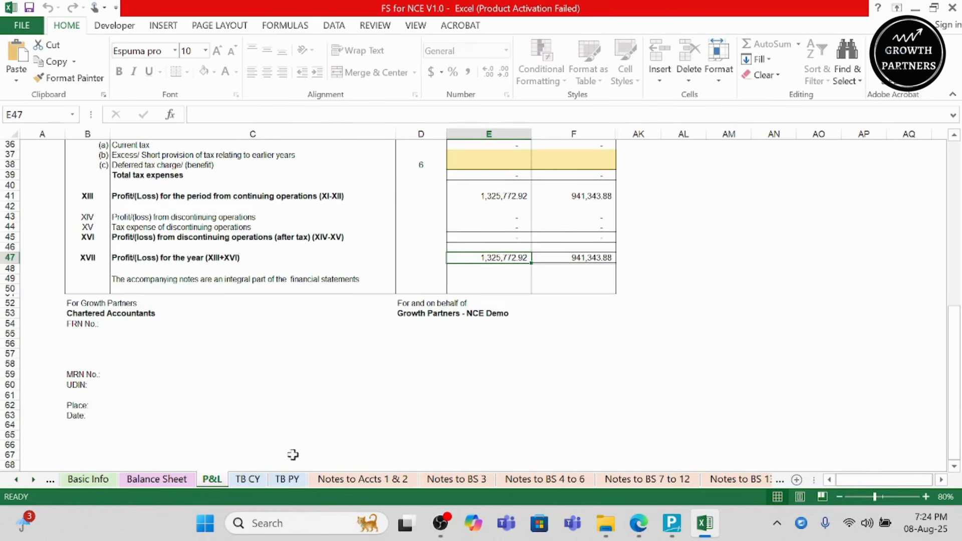
Open the TB CY sheet and examine its Ledger Name, Parent Group, Main Group and Tally Group columns
click(249, 480)
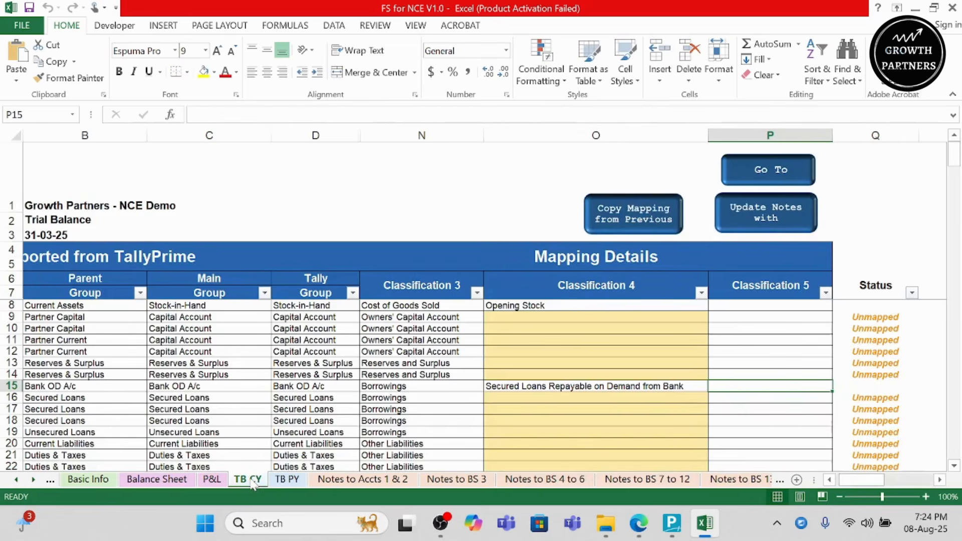
scroll(354, 371, up, 2)
scroll(354, 371, left, 3)
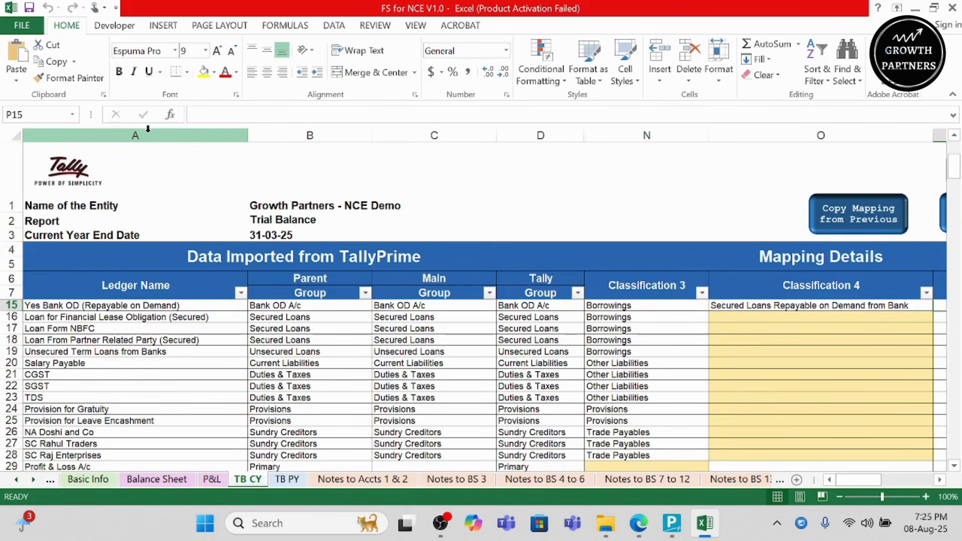
click(340, 132)
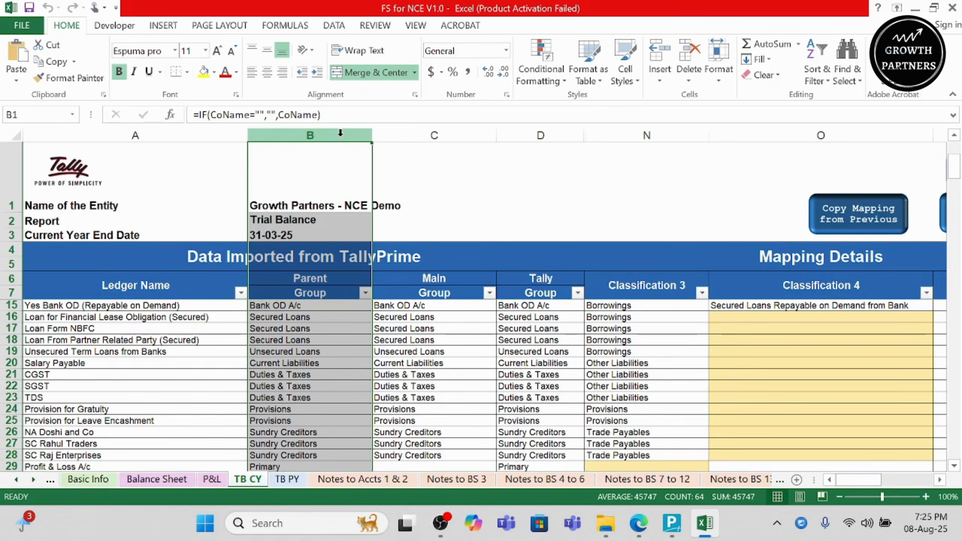
click(420, 132)
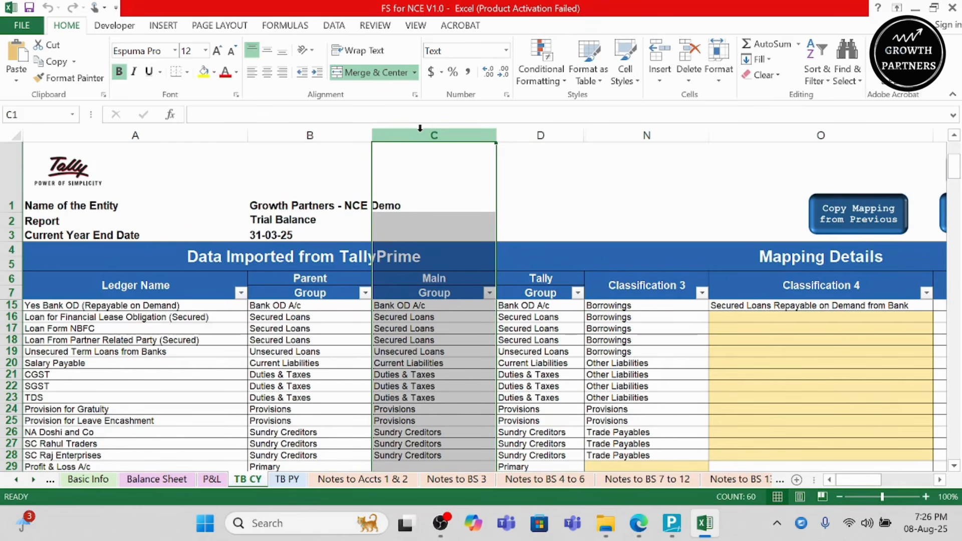
click(540, 132)
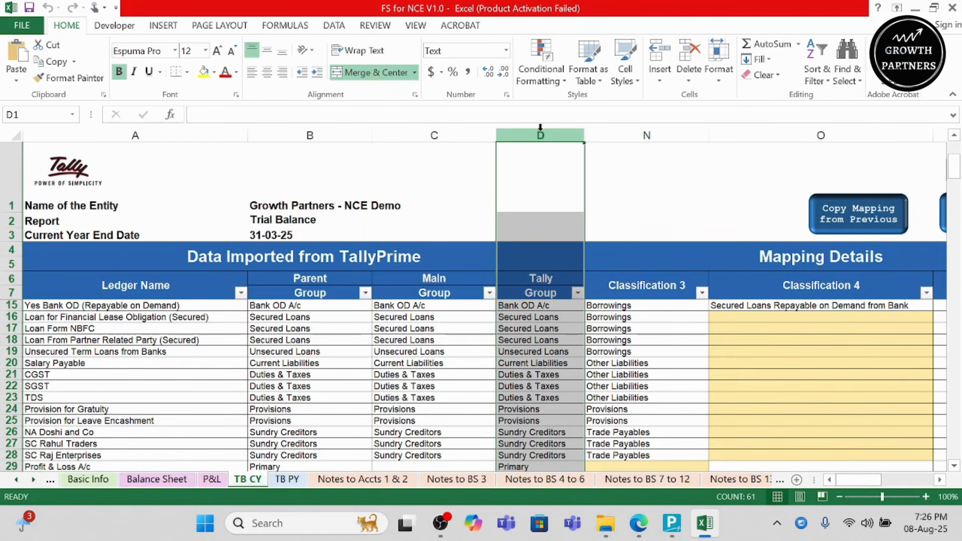
click(407, 316)
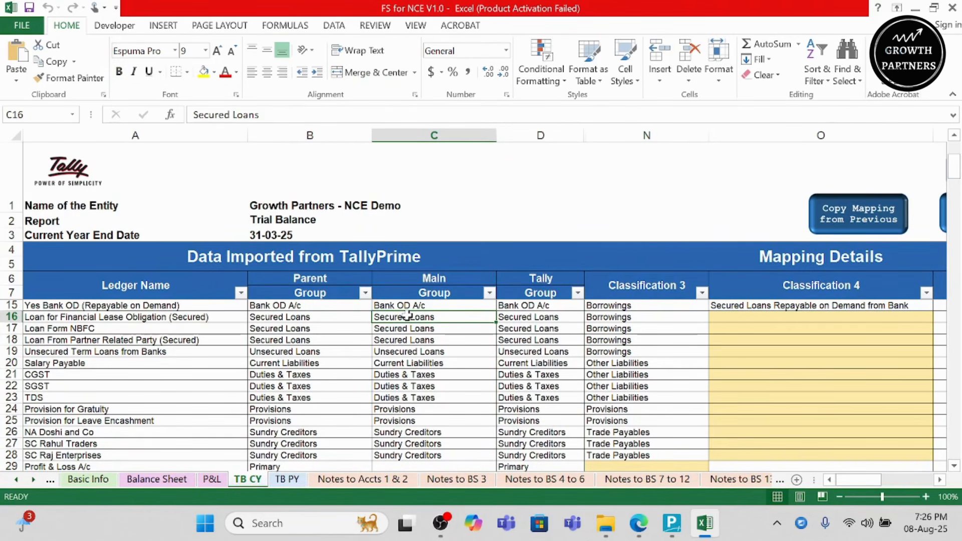
click(535, 320)
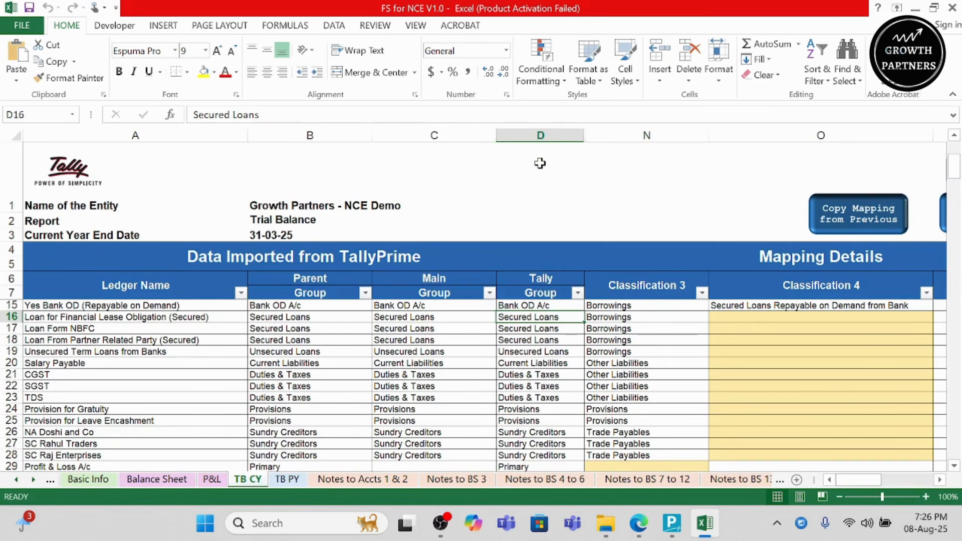
Unhide all hidden columns on the TB CY sheet
click(541, 135)
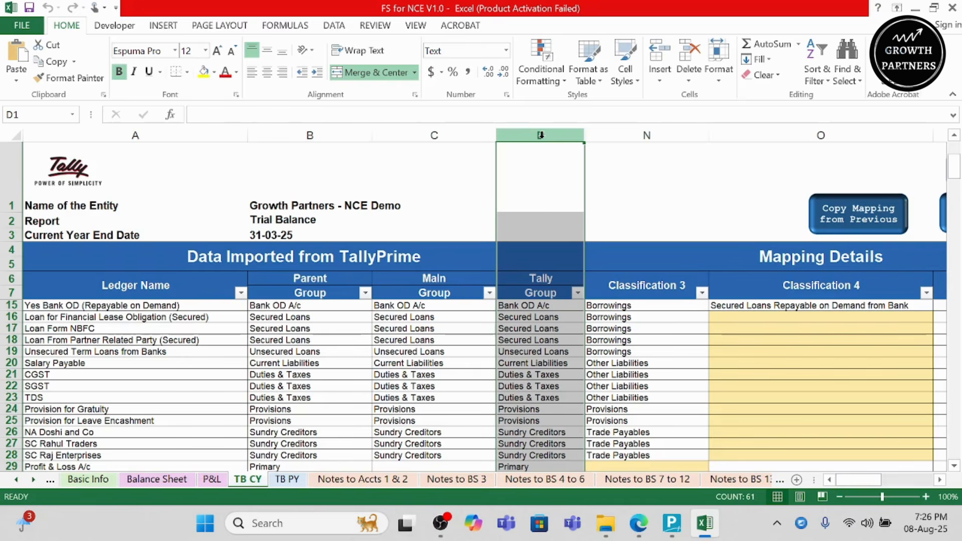
key(ctrl+a)
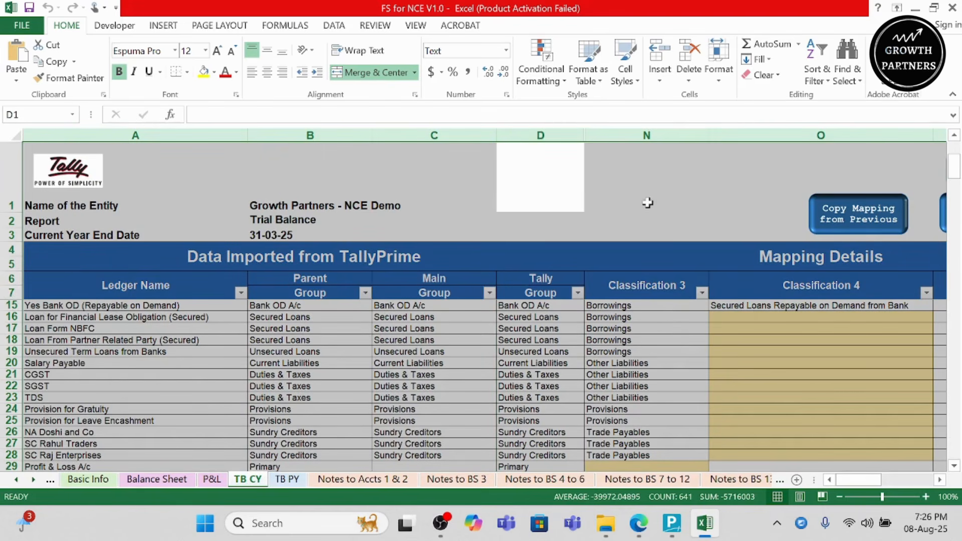
right_click(648, 202)
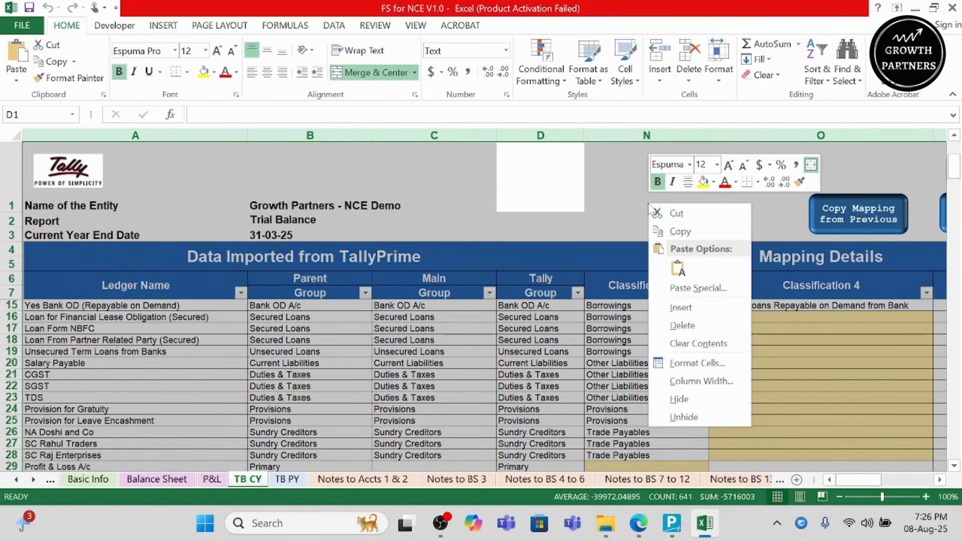
click(678, 416)
click(506, 363)
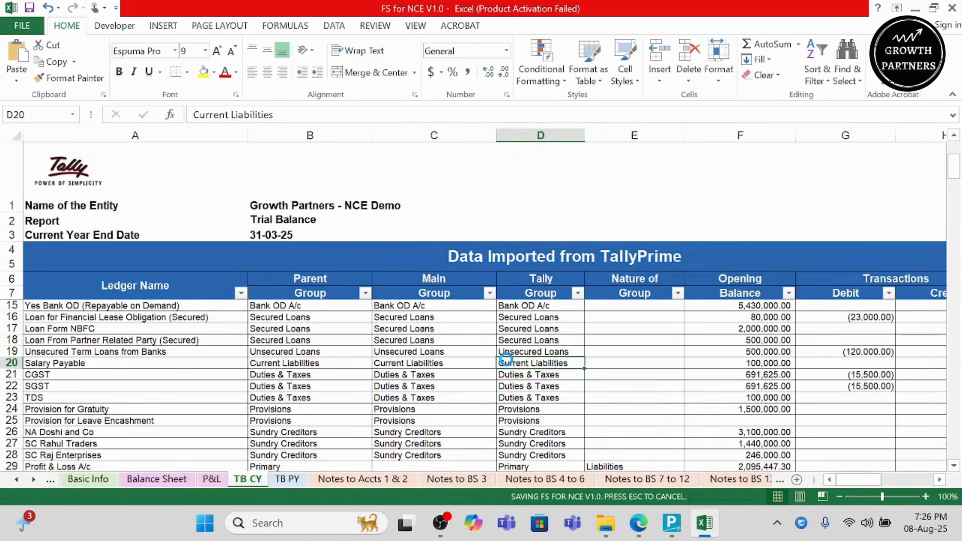
Examine the Nature of Group and Opening Balance columns down the ledger rows of the TB CY sheet
key(Right)
key(Right)
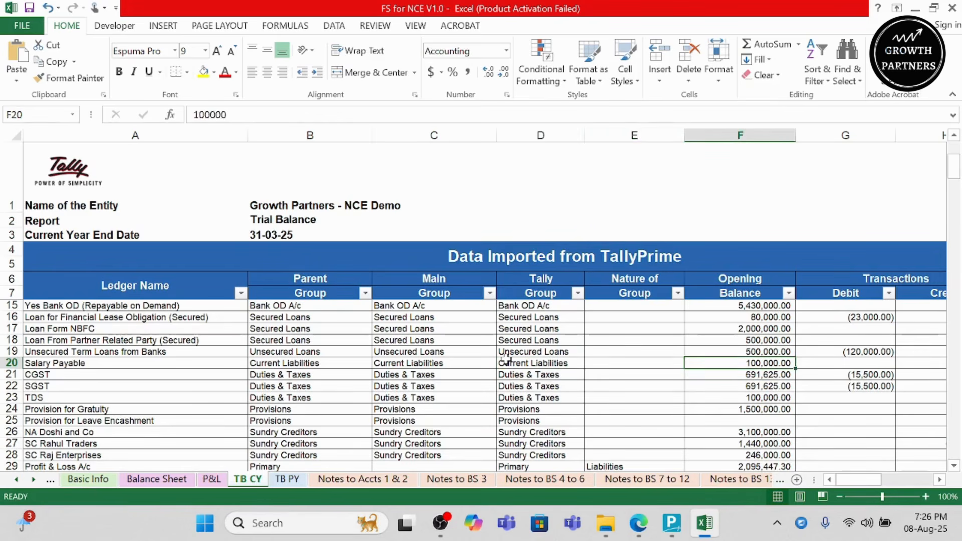
key(Left)
key(Down)
key(Down)
key(Down)
key(Down)
key(Down)
key(Down)
key(Down)
key(Down)
key(Down)
key(Down)
key(Down)
key(Down)
key(Down)
key(Down)
key(Down)
key(Down)
key(Down)
key(Up)
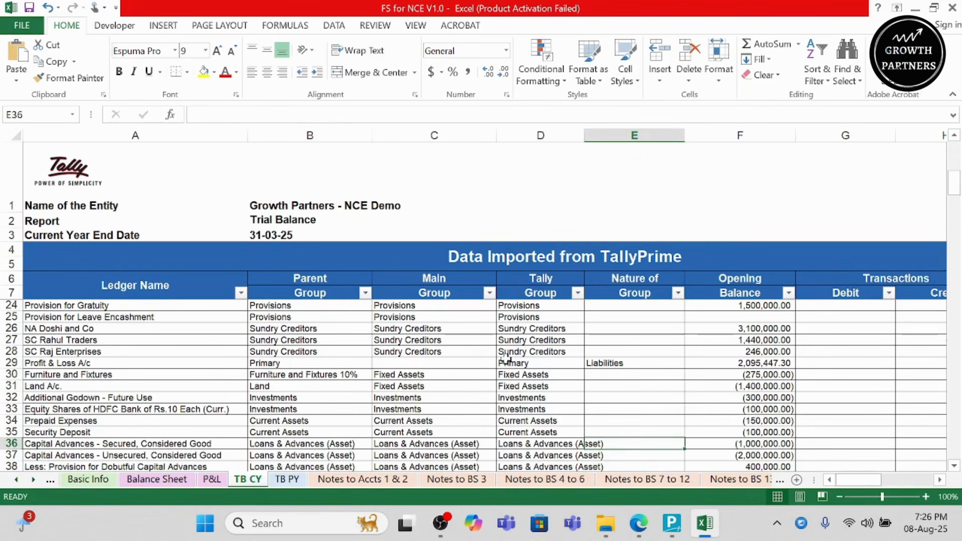
Examine the Opening Balance, Transactions and Closing Balance columns from the first ledger rows of the TB CY sheet
key(Up)
key(Up)
key(Up)
key(Up)
key(Up)
key(Up)
key(Up)
key(Up)
key(Up)
key(Up)
key(Up)
key(Up)
key(Up)
key(Up)
key(Up)
key(Up)
key(Up)
key(Up)
key(Up)
key(Up)
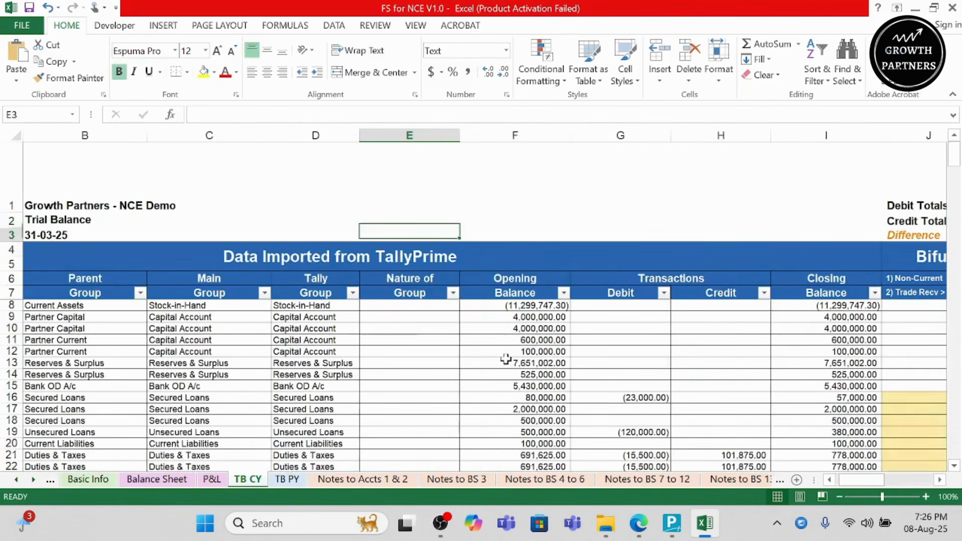
key(Down)
key(Down)
key(Down)
key(Down)
key(Down)
key(Down)
key(Down)
key(Down)
key(Down)
key(Down)
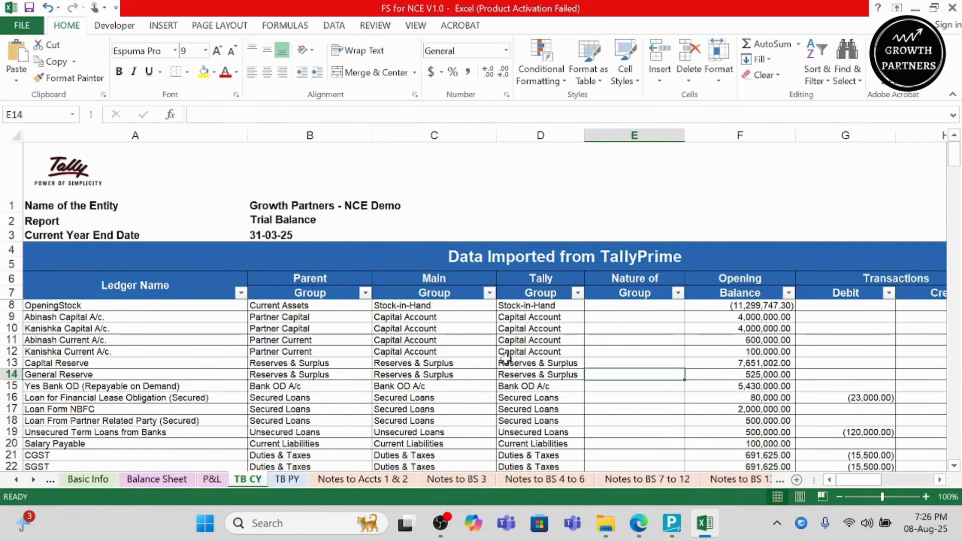
key(Right)
key(Right)
key(Right)
key(Right)
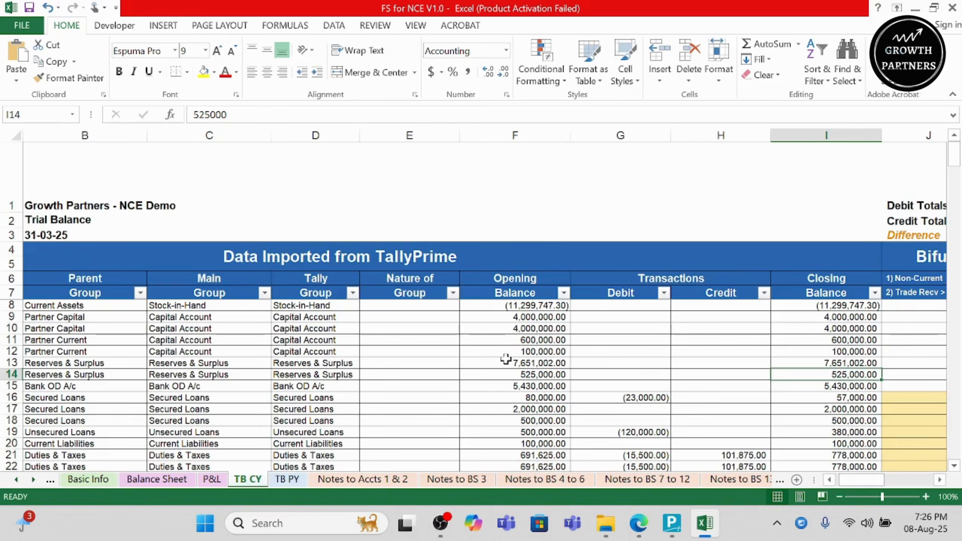
Examine the Bifurcate Balance columns and the Classification 1 and Classification 2 mapping columns of the TB CY sheet
key(Right)
key(Right)
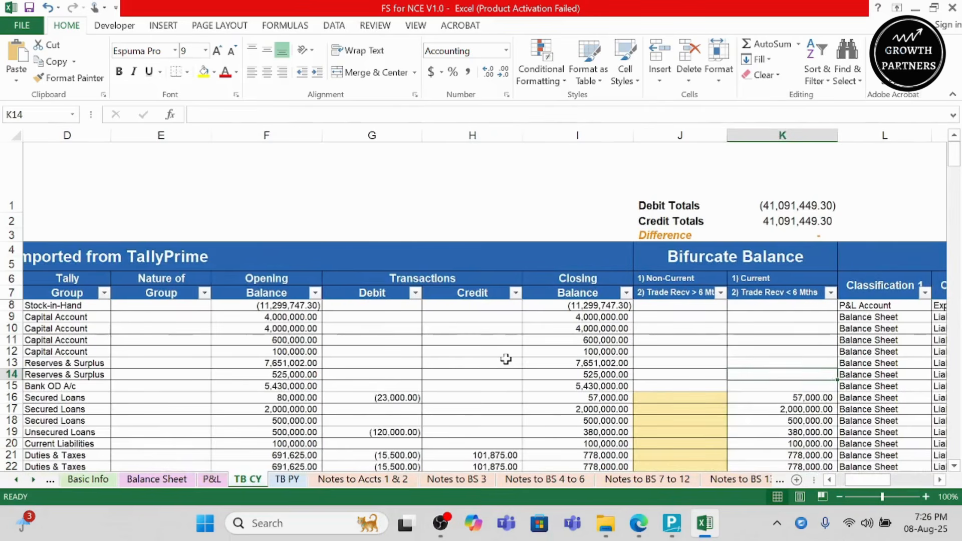
key(Left)
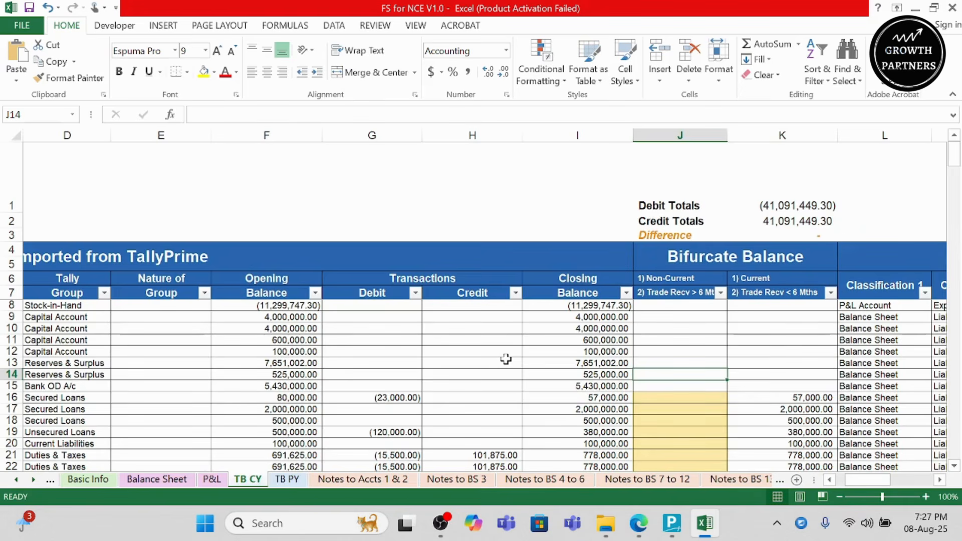
key(Right)
key(Right)
key(Right)
key(Right)
key(Right)
key(Right)
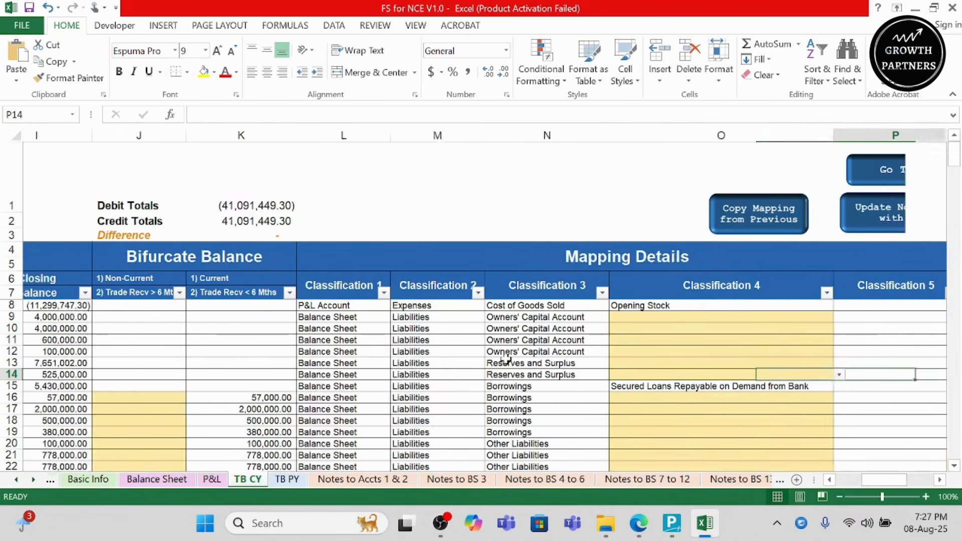
key(Left)
key(Left)
key(Left)
key(Left)
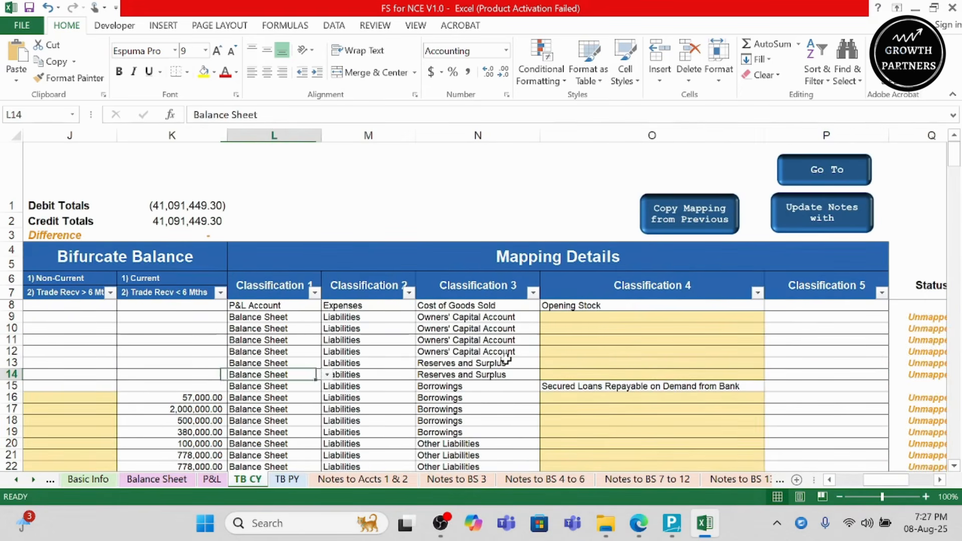
key(Right)
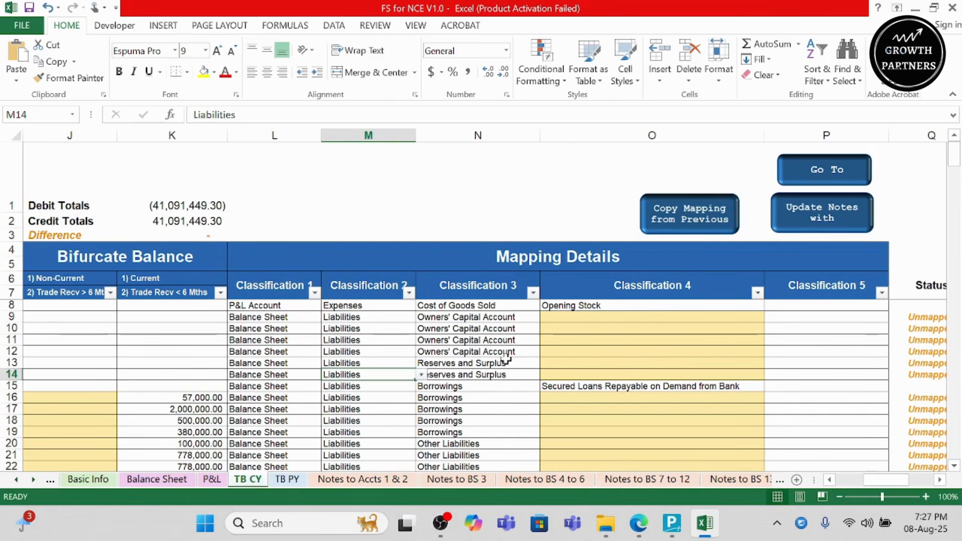
Examine the Classification 3 options in row 13, the Classification 4 options for Opening Stock, and the Classification 5 and Status columns
click(505, 360)
click(545, 363)
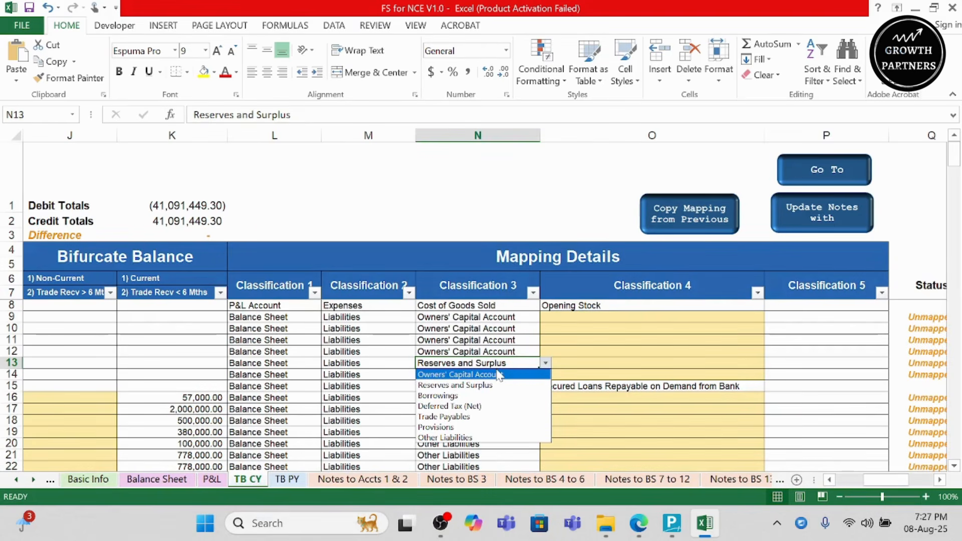
click(520, 364)
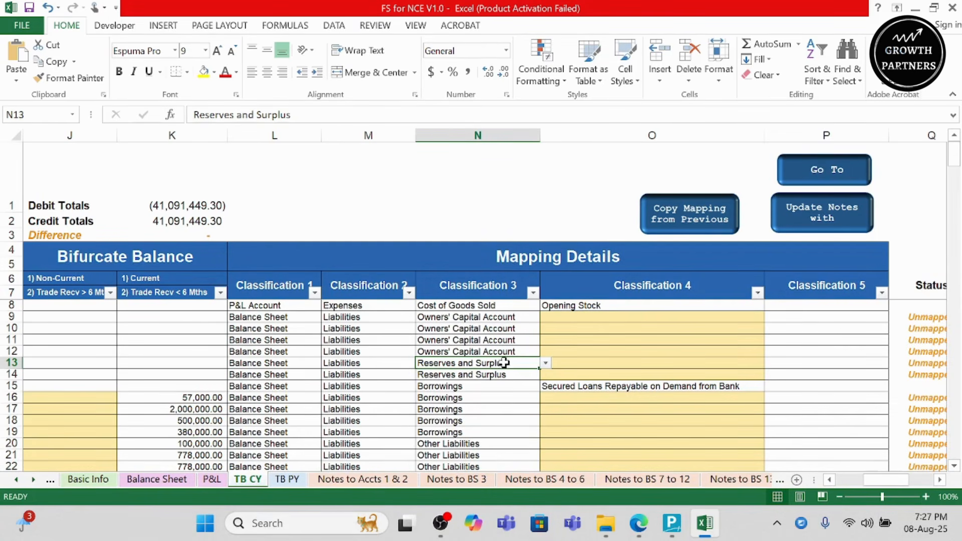
click(587, 304)
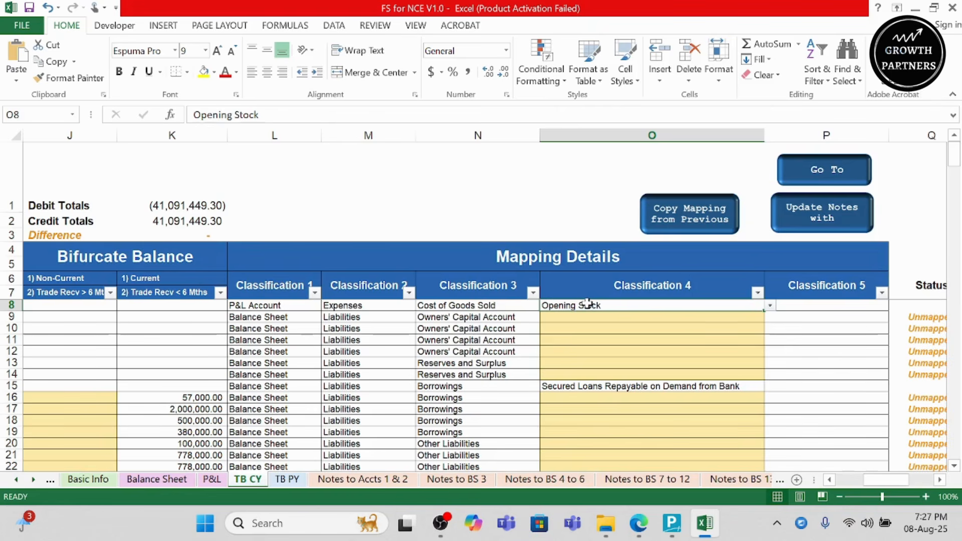
key(Right)
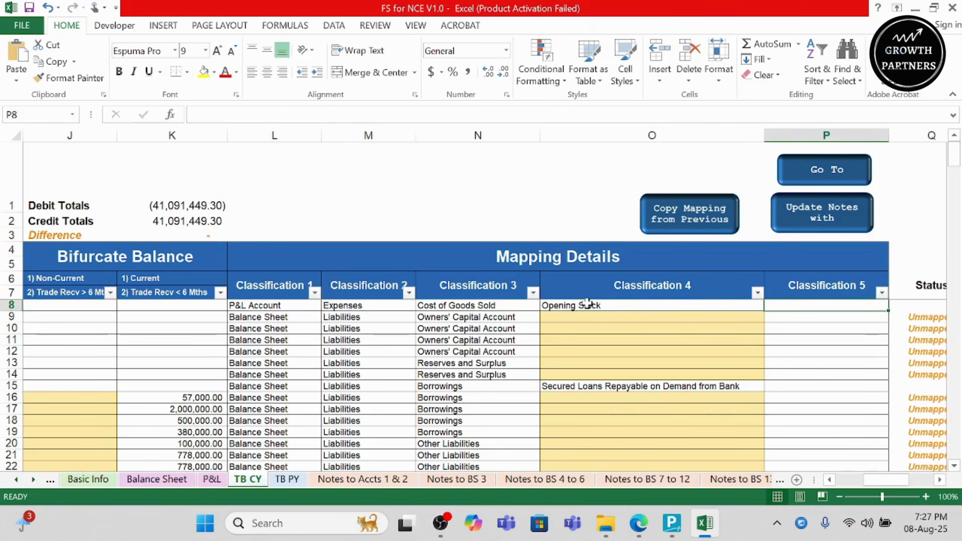
key(Left)
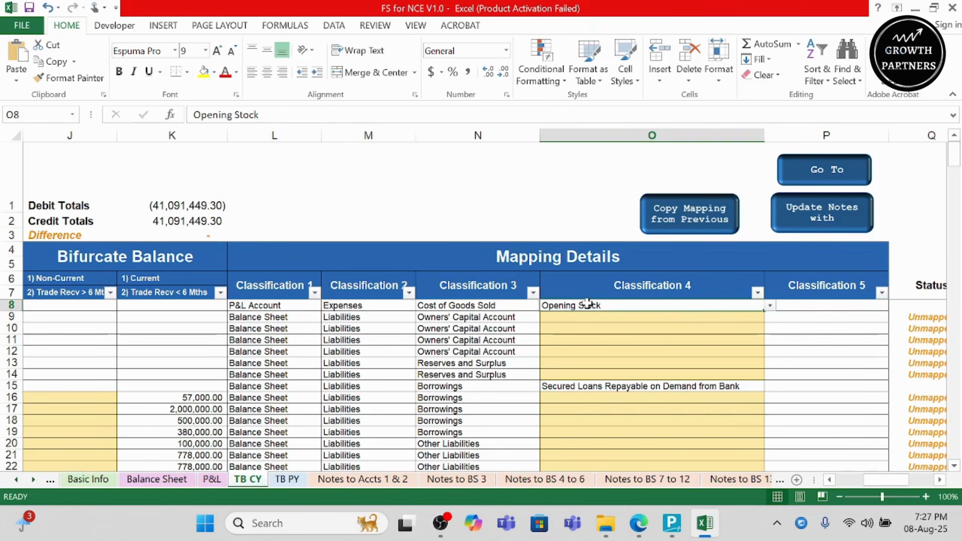
click(771, 306)
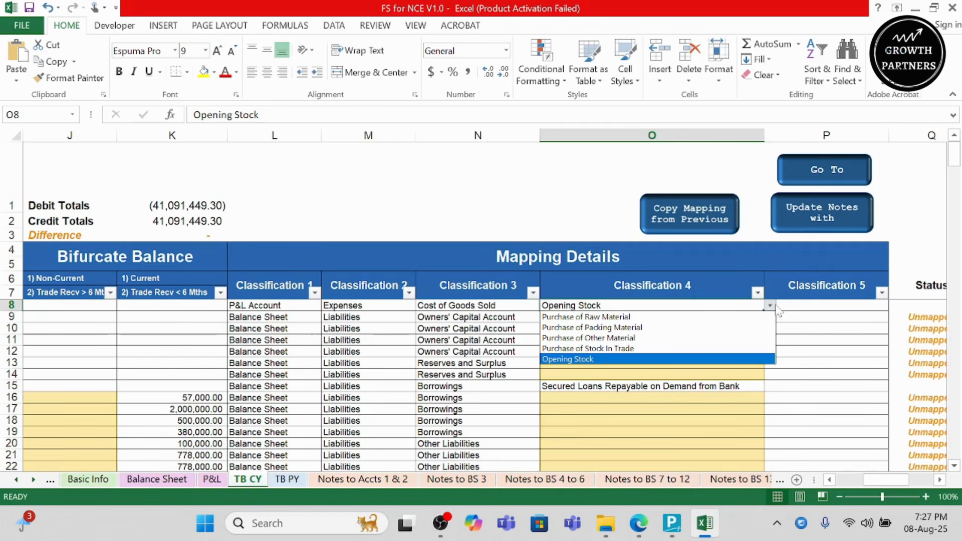
click(820, 306)
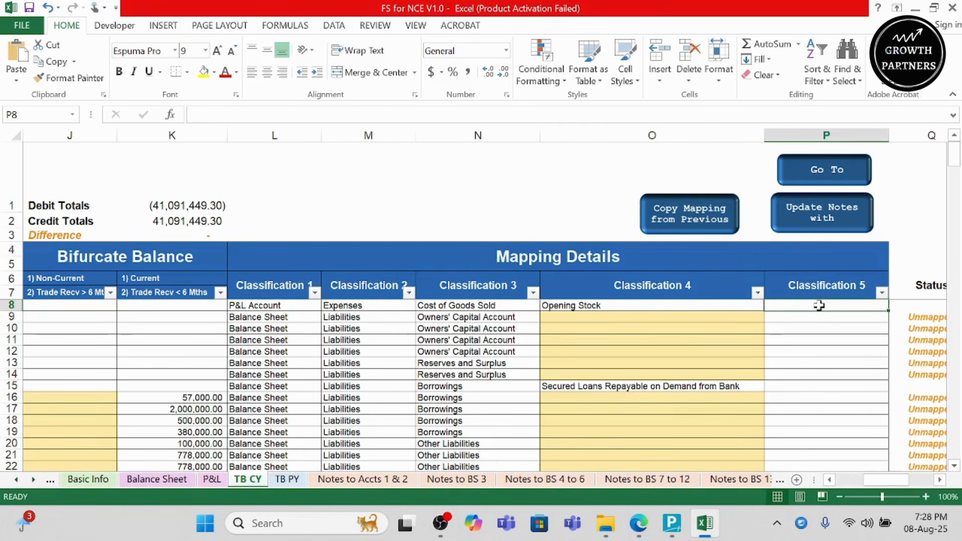
scroll(819, 305, right, 2)
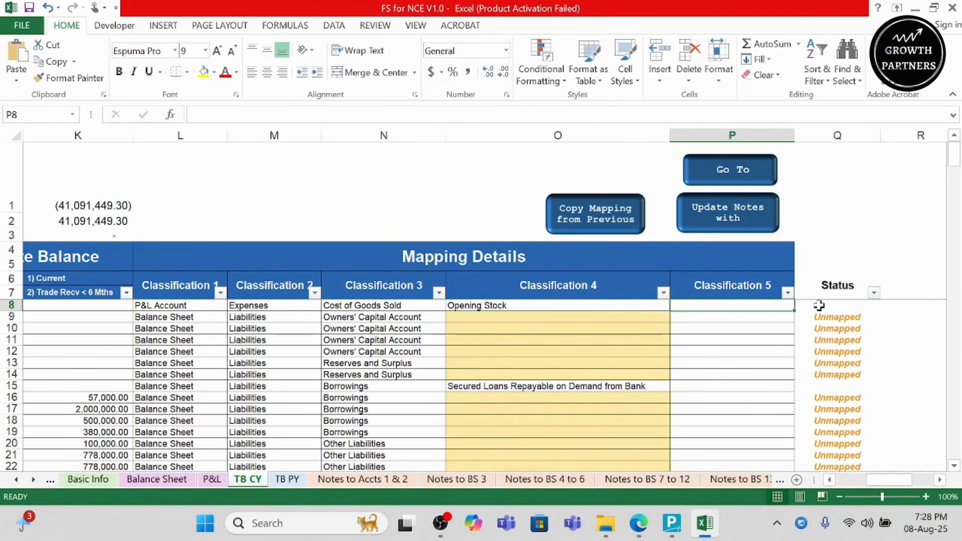
click(841, 319)
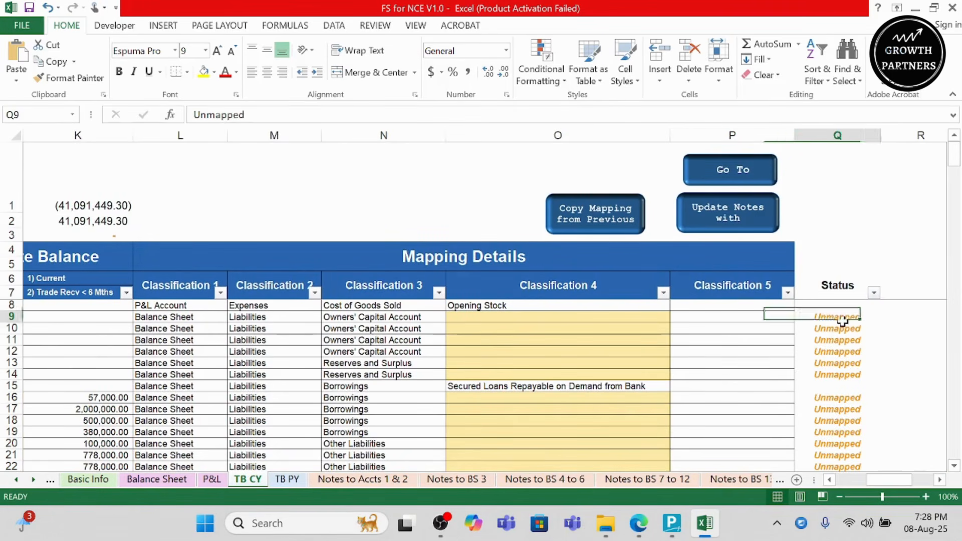
click(839, 134)
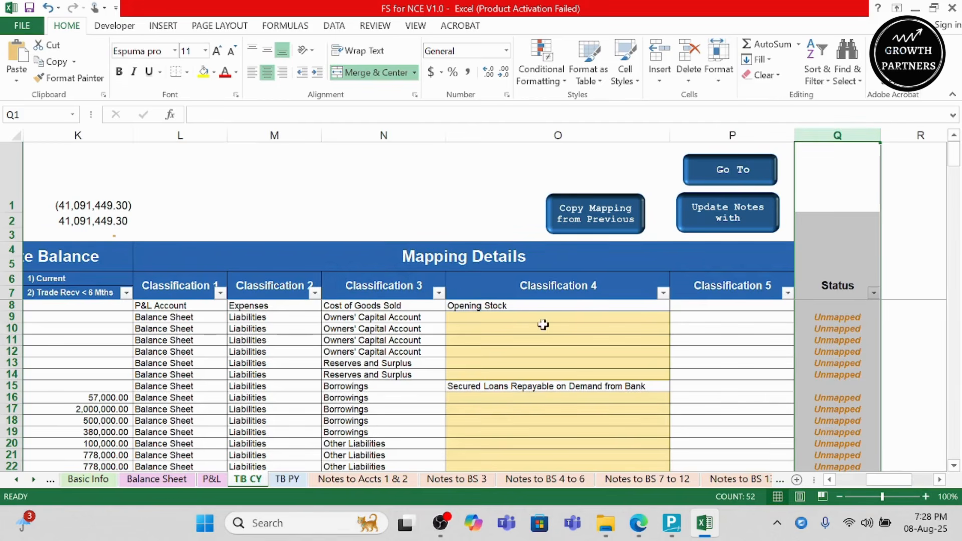
Hide columns C to N on the TB CY sheet
ctrl+click(359, 133)
drag(359, 134, 385, 115)
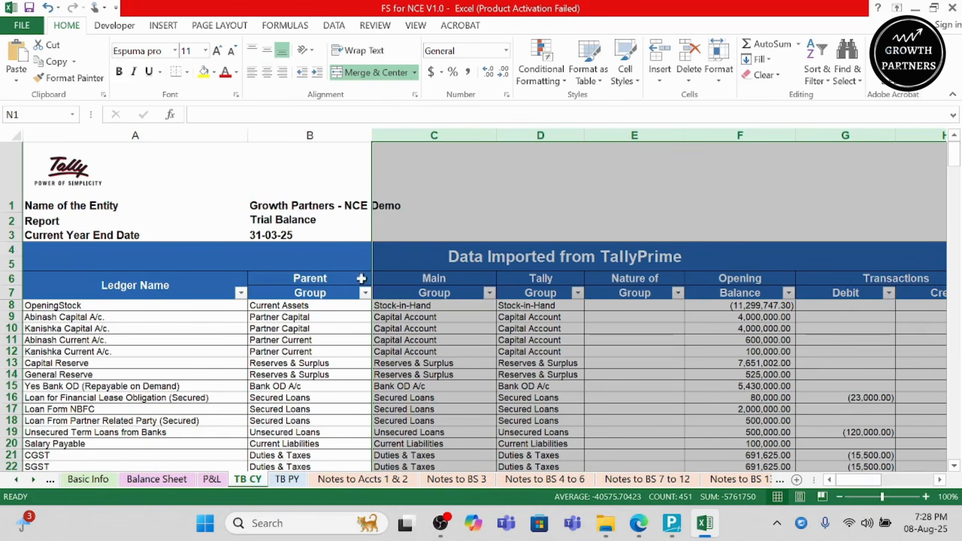
right_click(382, 346)
click(436, 315)
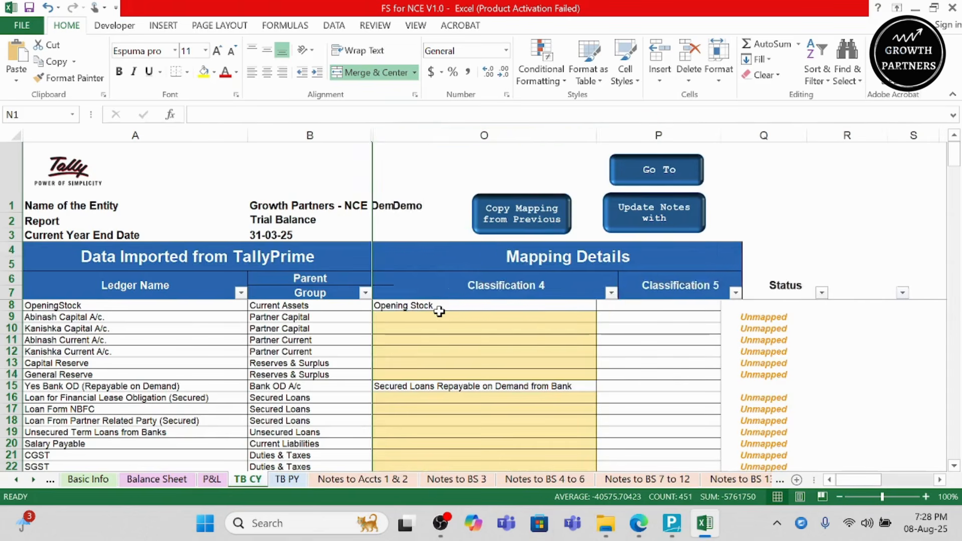
Set Classification 4 of the partner capital ledger in row 9 to Capital A/c 1 and check its Status cell
click(440, 314)
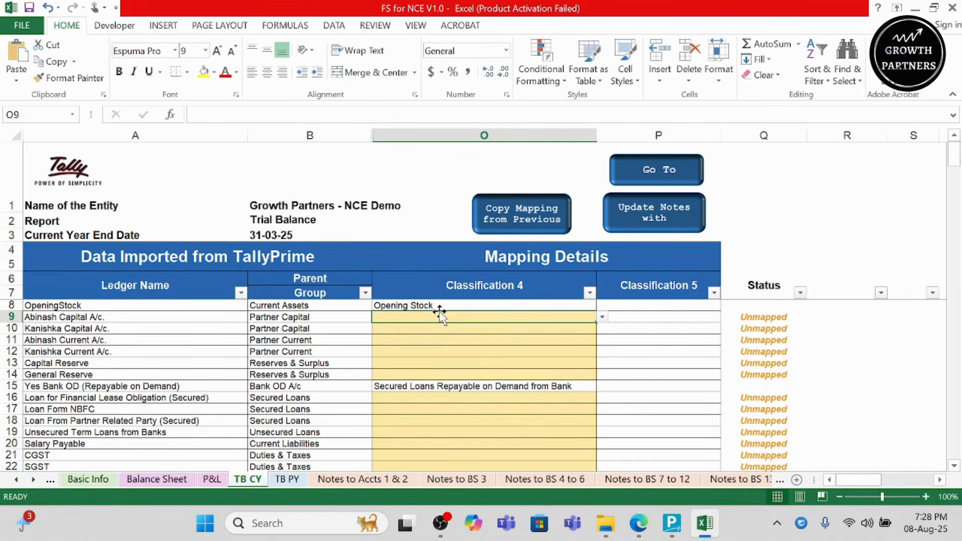
key(alt+Down)
key(Return)
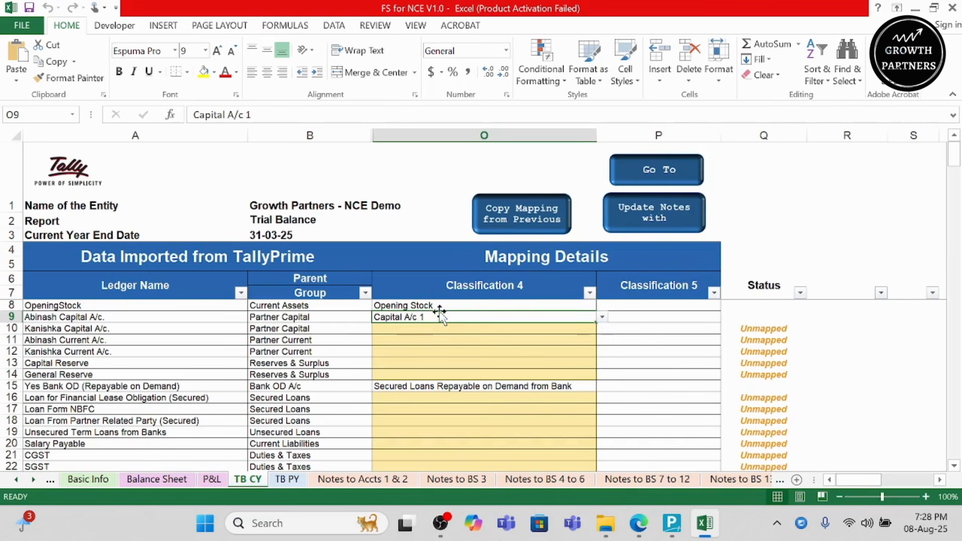
key(Right)
key(Right)
key(Right)
key(Left)
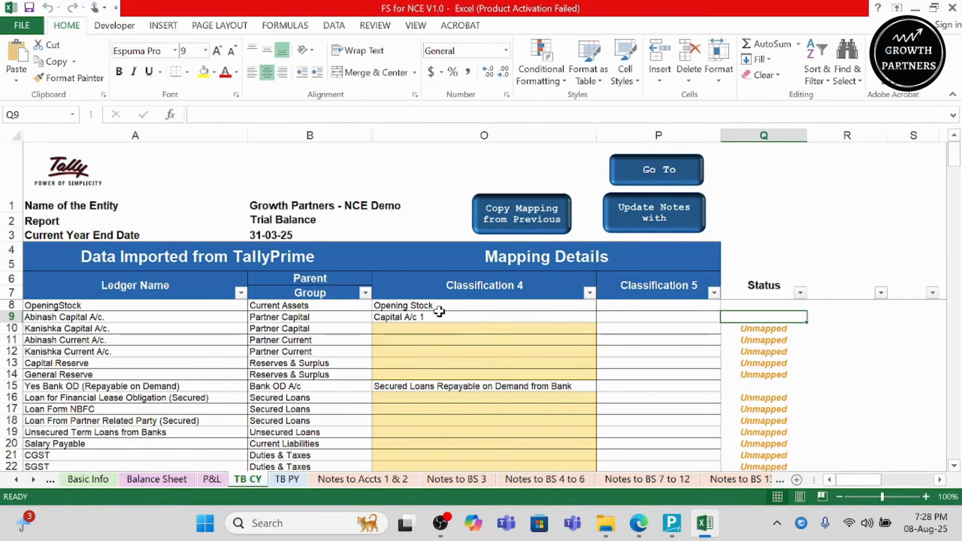
Set Classification 4 of the partner capital ledger in row 10 to Capital A/c 2
key(shift+space)
key(Left)
key(Right)
key(Down)
key(Left)
key(ctrl+Left)
key(Right)
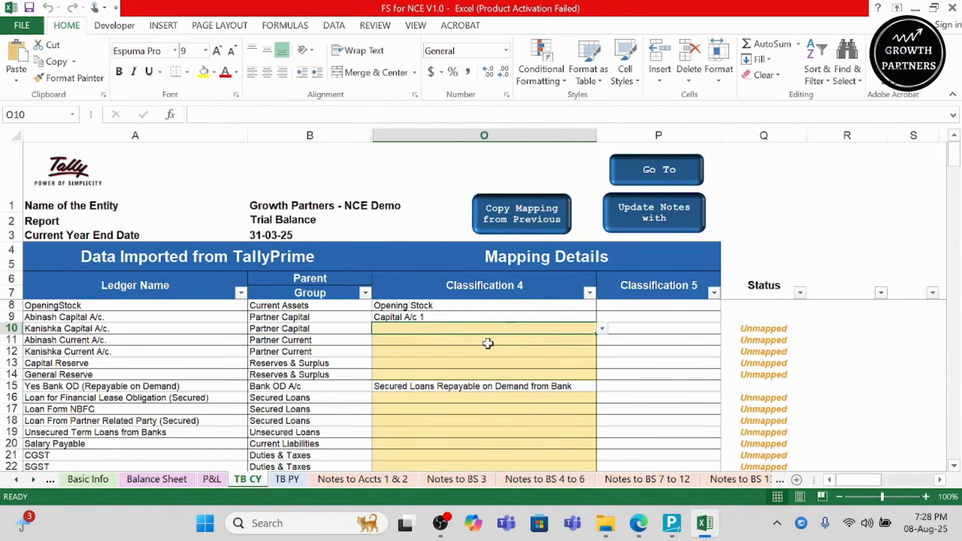
click(601, 331)
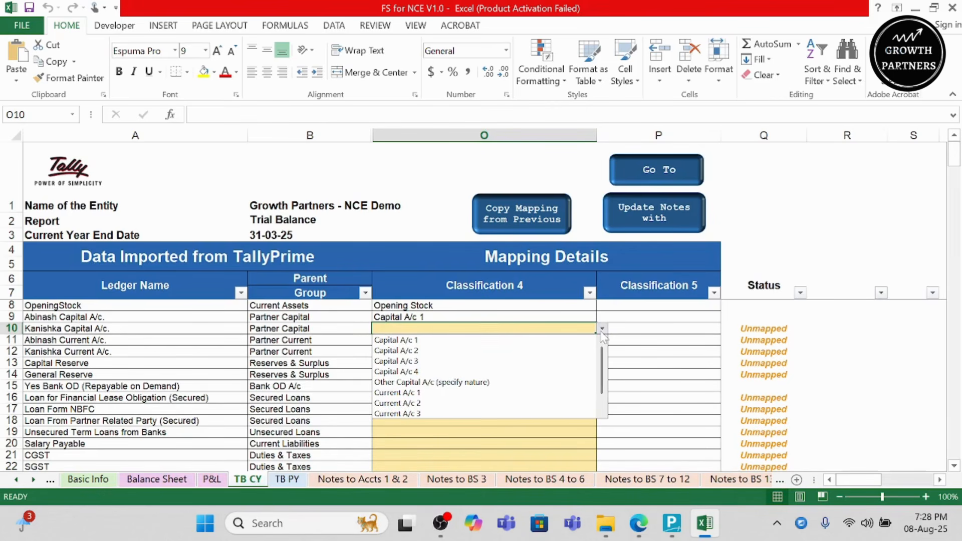
key(Down)
key(Down)
key(Return)
Set Classification 4 of the partner current account ledger in row 11 to Current A/c 1
key(Down)
key(alt+Down)
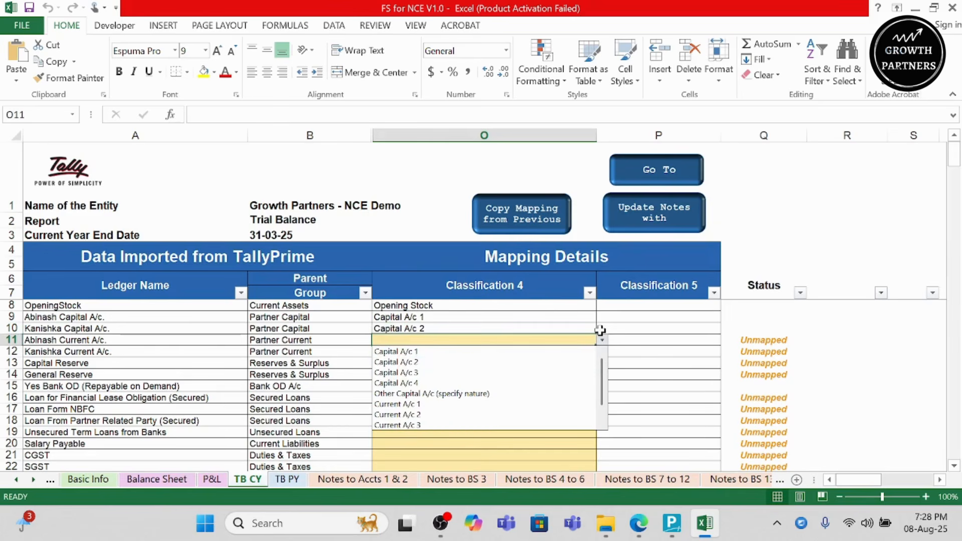
key(Down)
key(Down)
key(Down)
key(Down)
key(Down)
key(Down)
key(Return)
Set Classification 4 of the partner current account ledger in row 12 to Current A/c 2
key(Down)
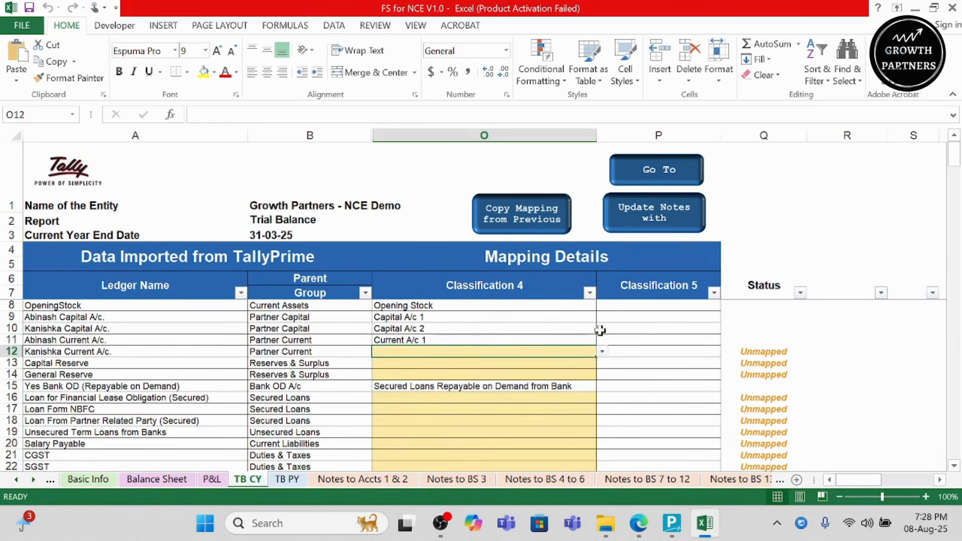
key(alt+Down)
key(Down)
key(Down)
key(Down)
key(Down)
key(Down)
key(Down)
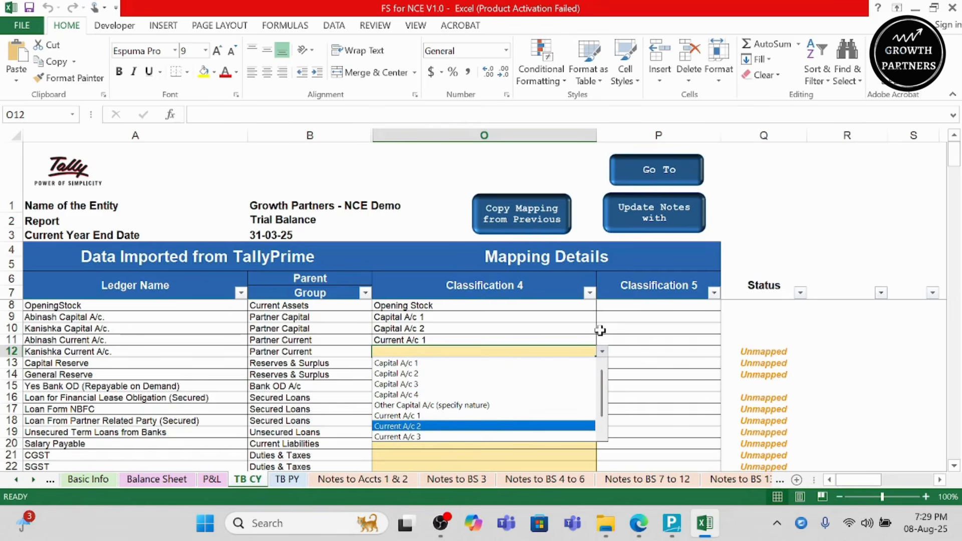
key(Return)
Set Classification 4 of the Capital Reserve ledger in row 13 to Capital Reserve
key(Down)
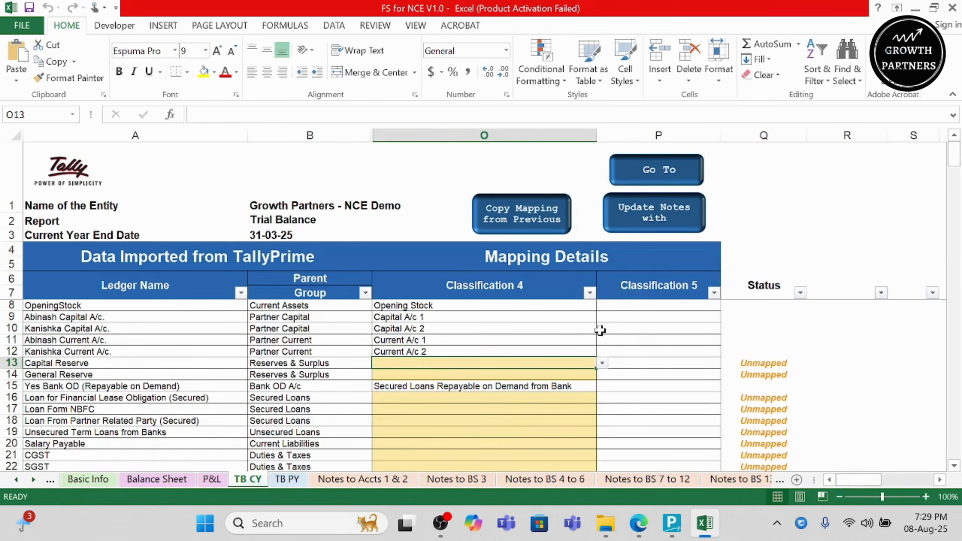
key(alt+Down)
key(Down)
key(Return)
Review the Classification 4 options for the General Reserve ledger in row 14 without choosing one
key(Down)
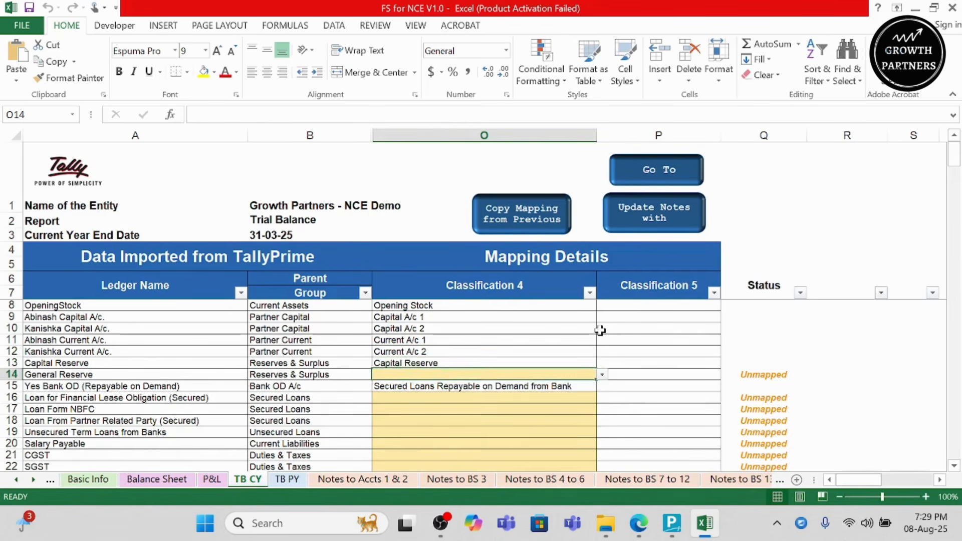
key(alt+Down)
key(Down)
key(Down)
key(Down)
key(Down)
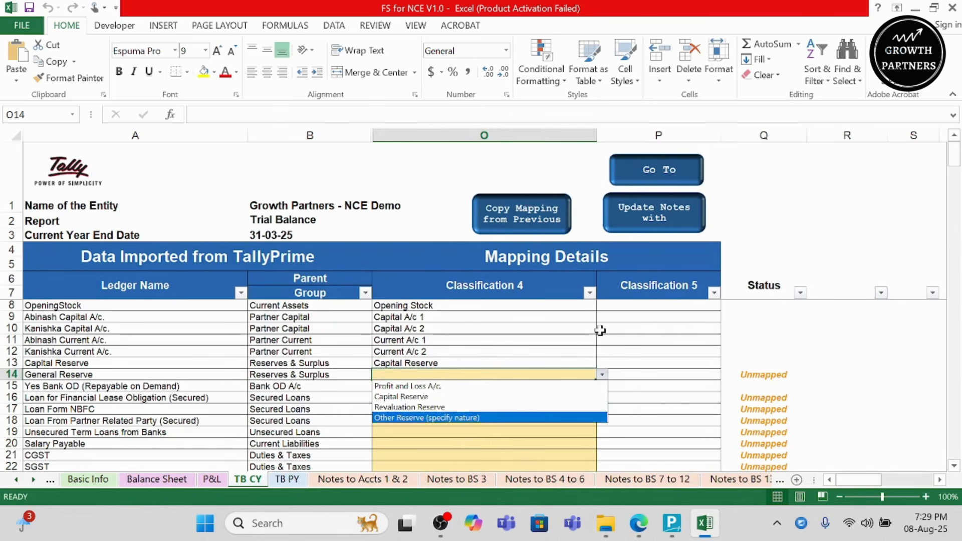
key(Up)
key(Up)
key(Up)
key(Up)
key(Down)
key(Down)
key(Down)
key(Down)
key(Escape)
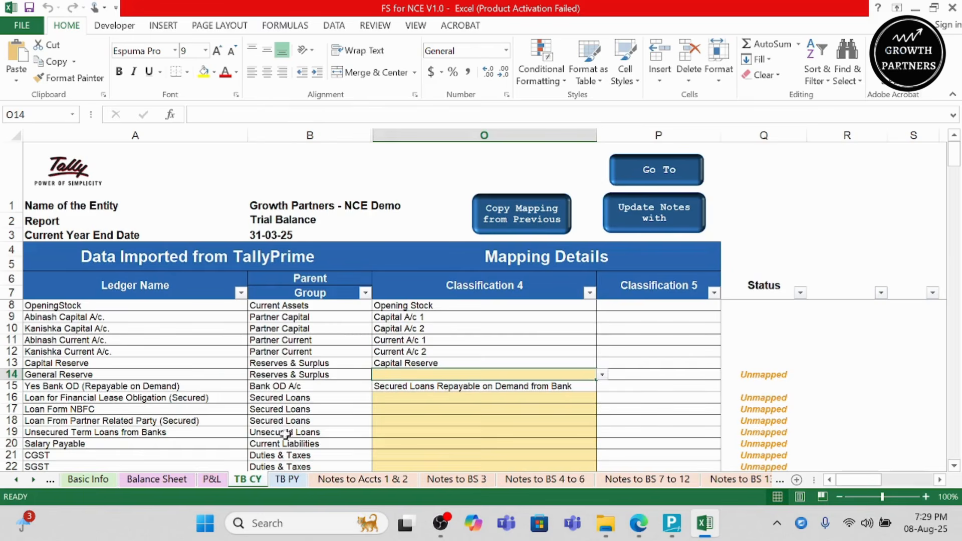
Look up the note for Reserves and surplus on the Balance Sheet and open the Notes to BS 4 to 6 sheet
click(156, 479)
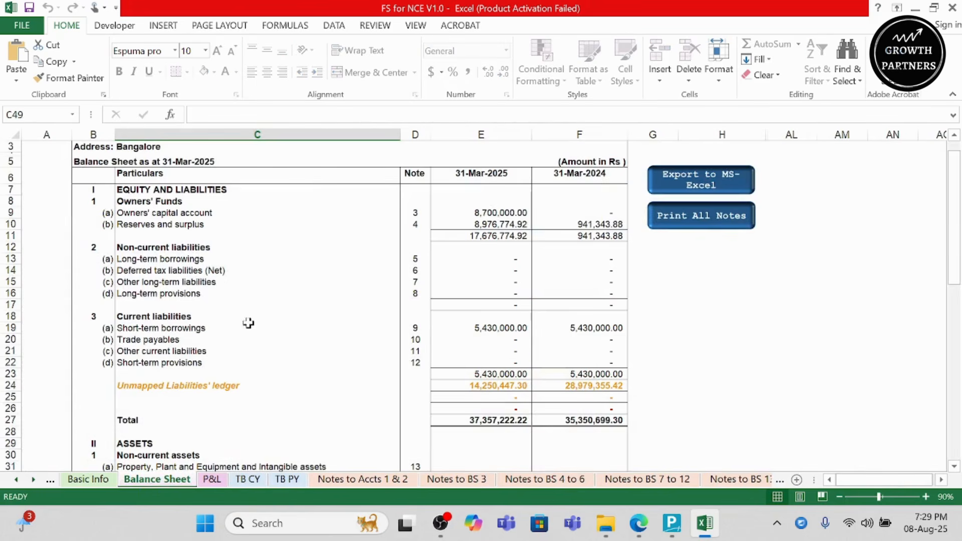
click(416, 224)
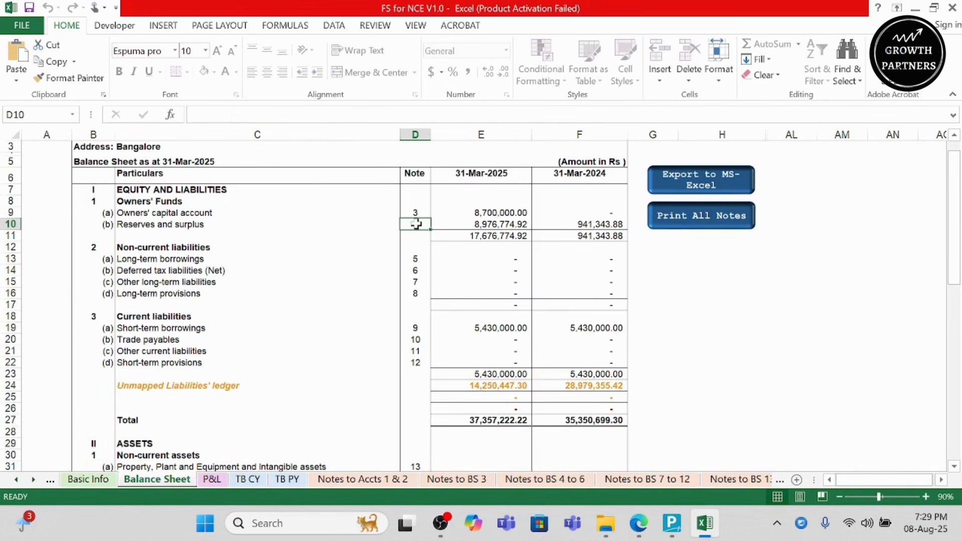
click(538, 479)
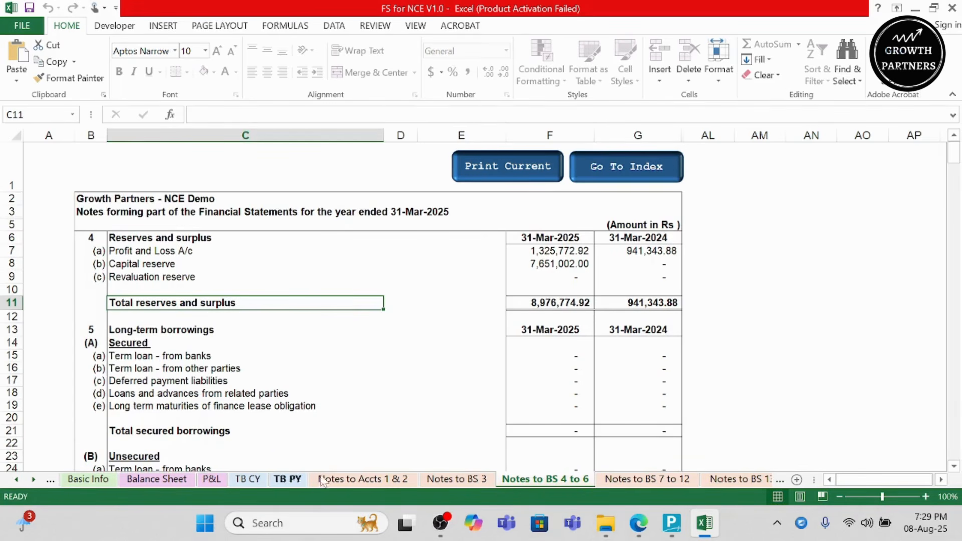
On TB CY, set the General Reserve ledger's Classification 4 to Other Reserve (specify nature) and its Classification 5 to General Reserve
click(249, 481)
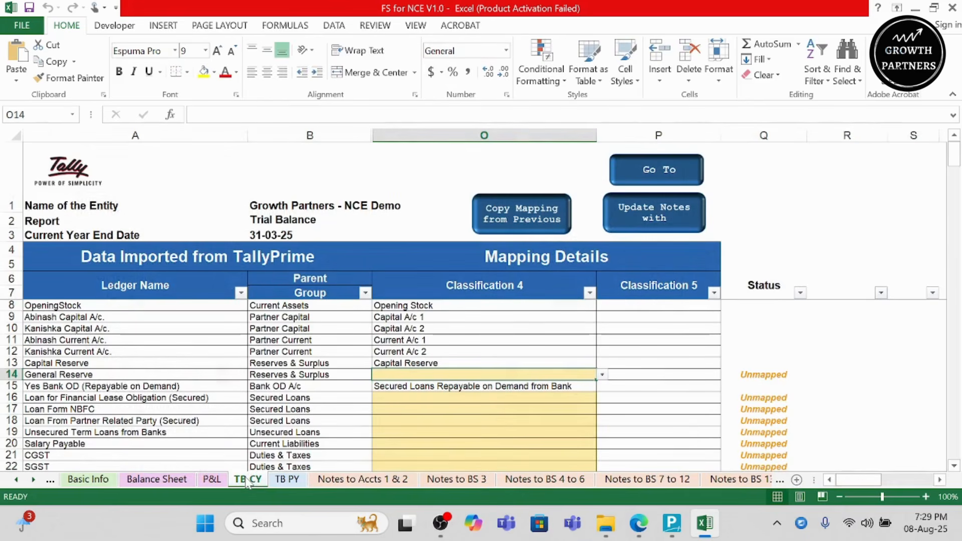
click(601, 375)
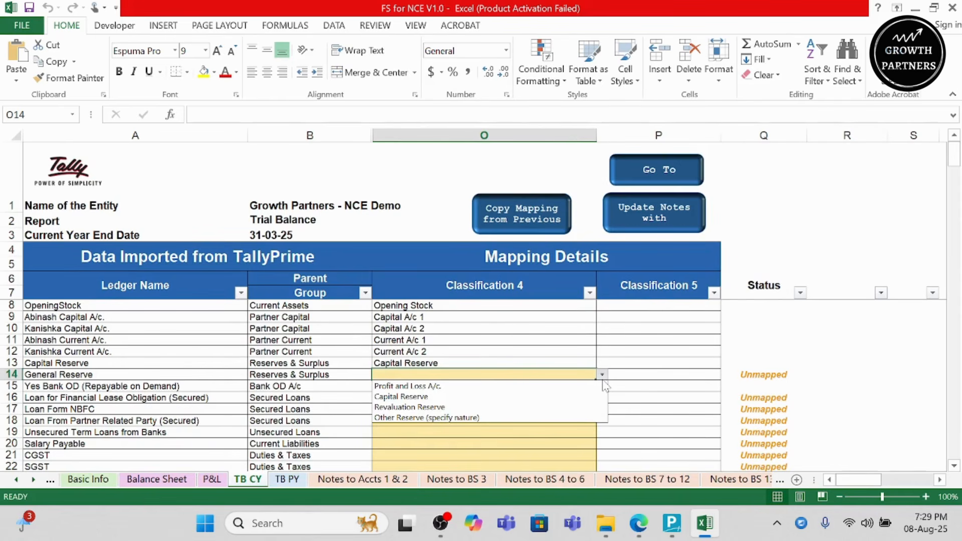
click(440, 418)
click(637, 374)
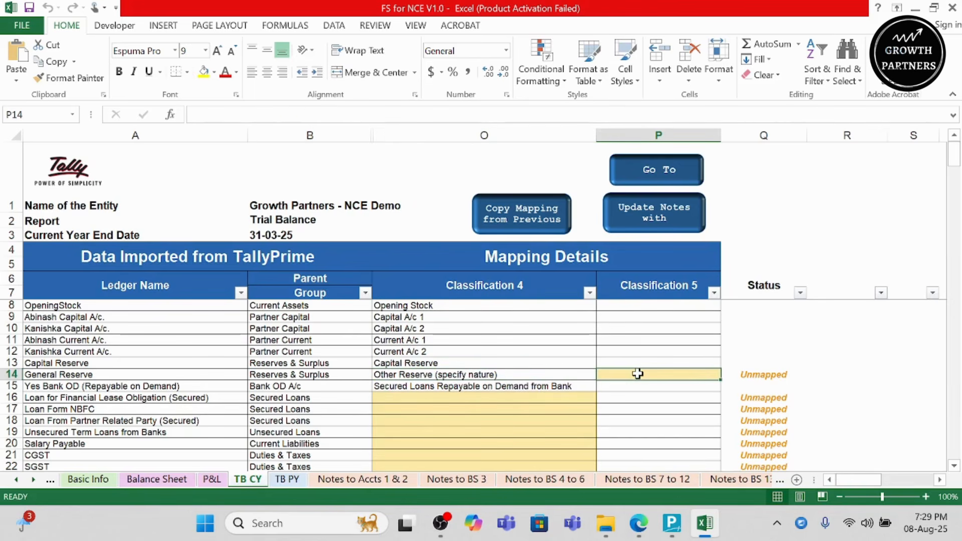
text(General )
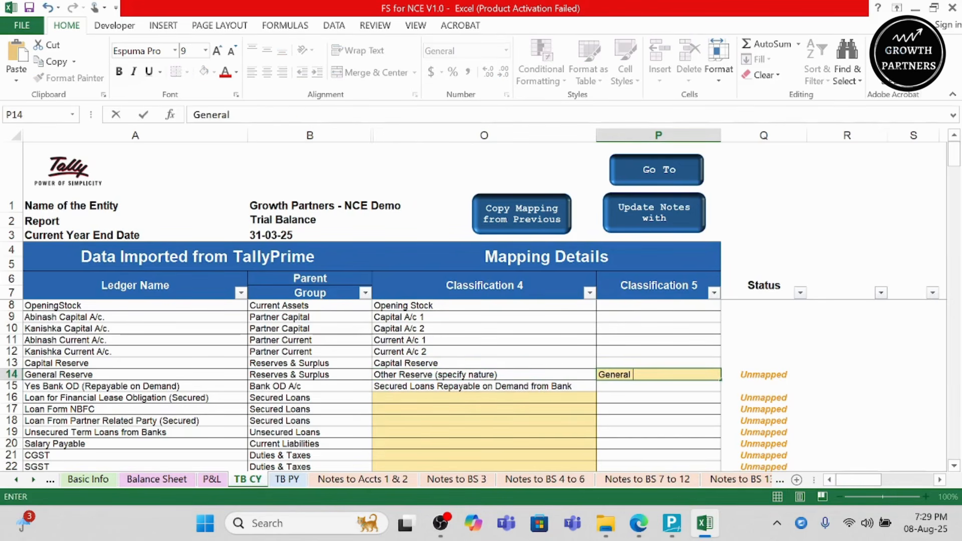
text(Reserve)
key(Return)
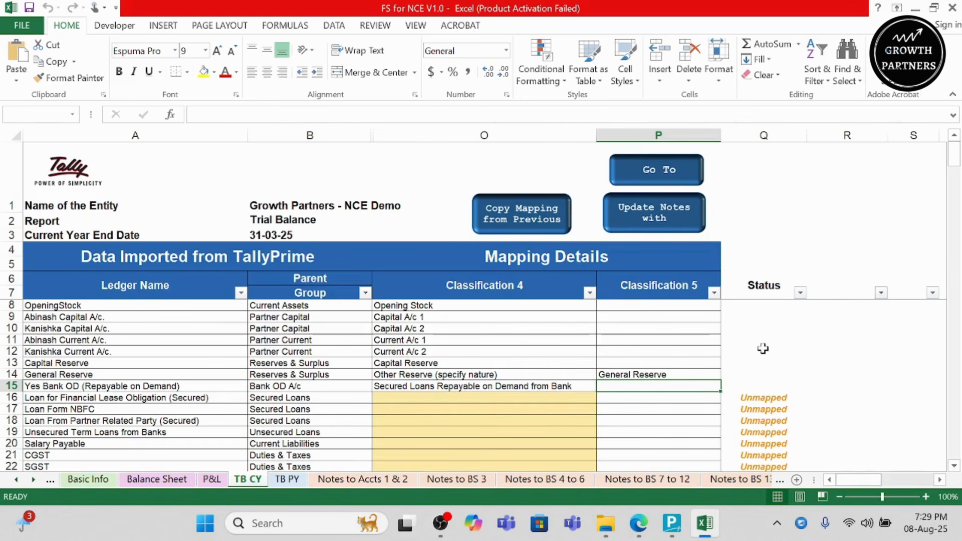
Update all notes with the TB CY mapping and check the General Reserve line on the Notes to BS 4 to 6 sheet
click(747, 375)
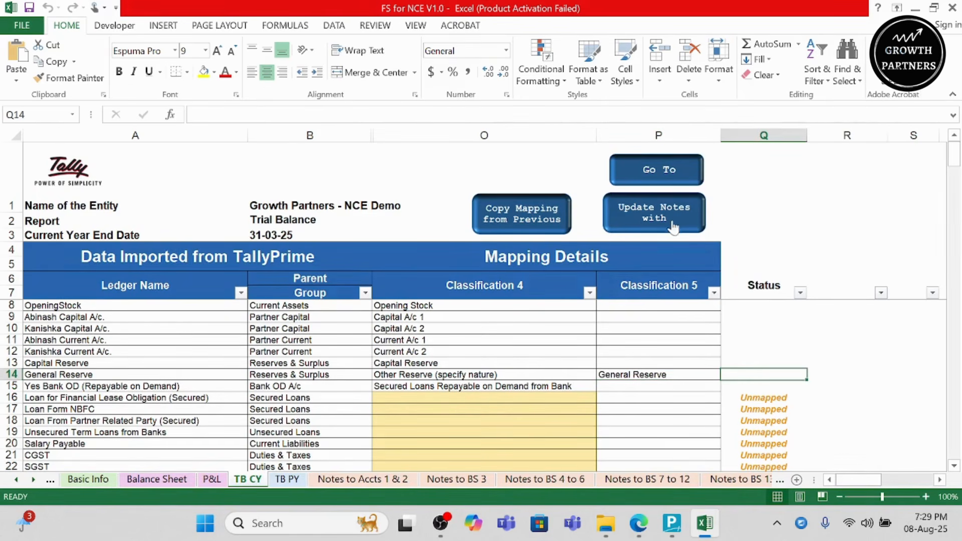
scroll(619, 236, right, 1)
scroll(619, 236, left, 1)
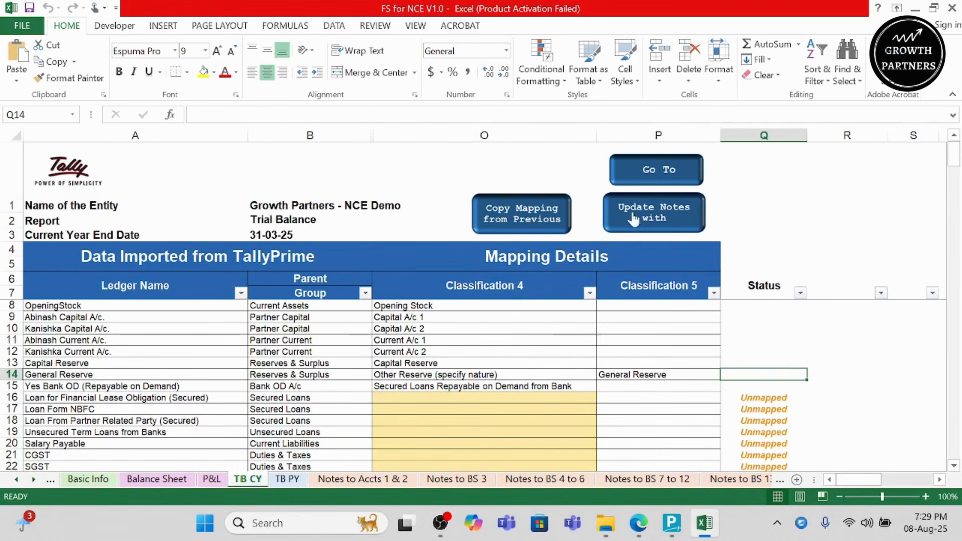
click(660, 221)
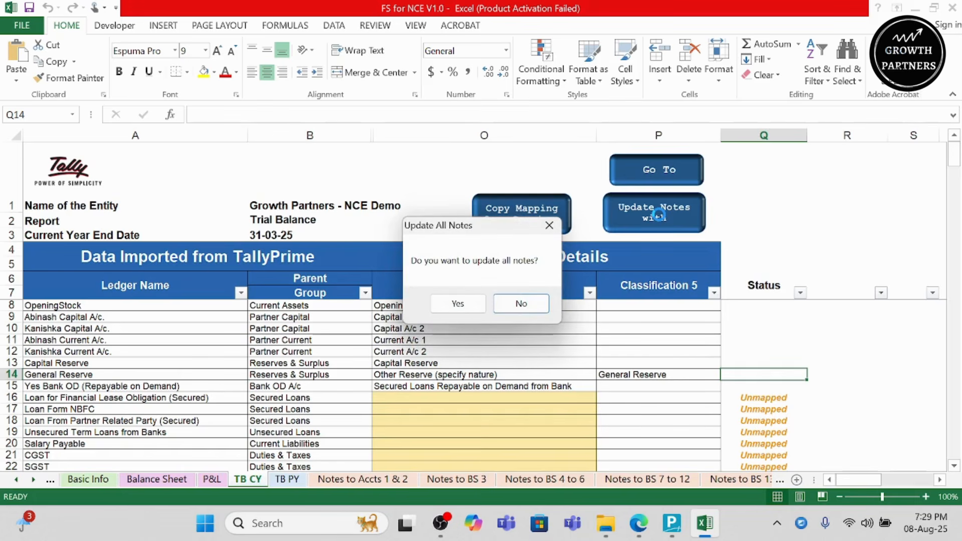
click(457, 304)
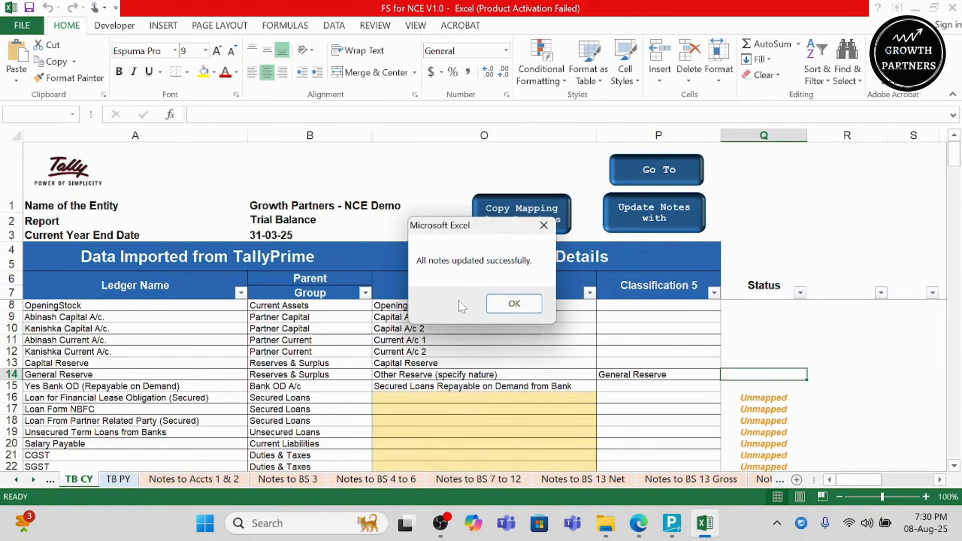
click(507, 303)
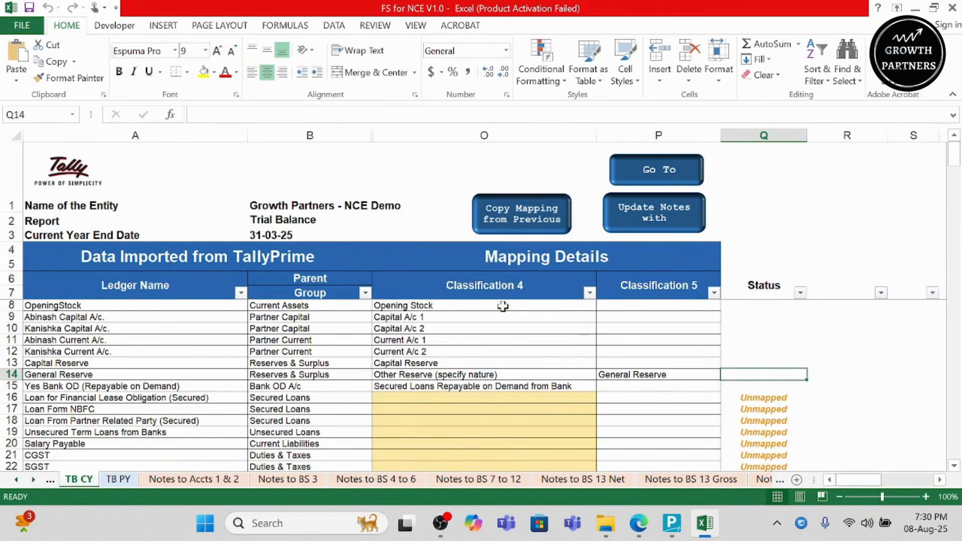
click(350, 480)
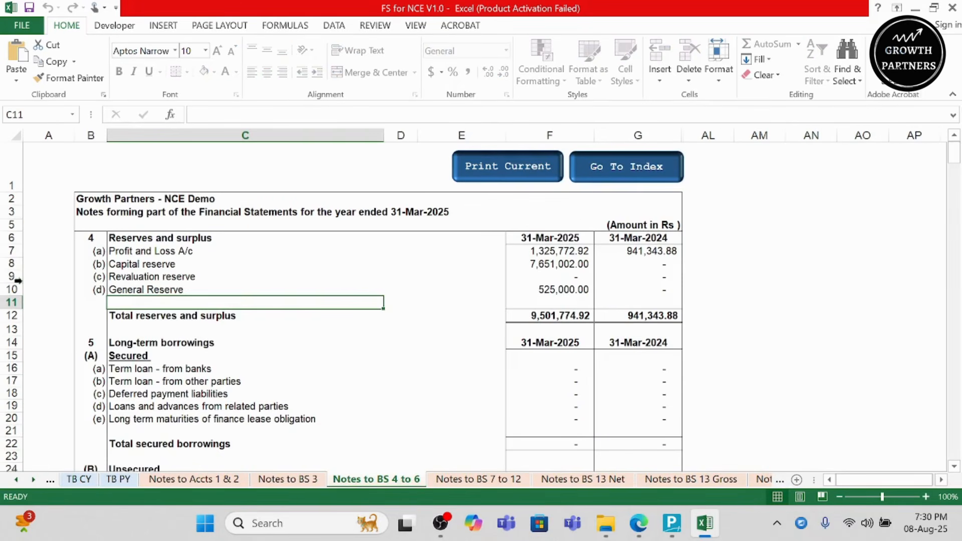
click(10, 289)
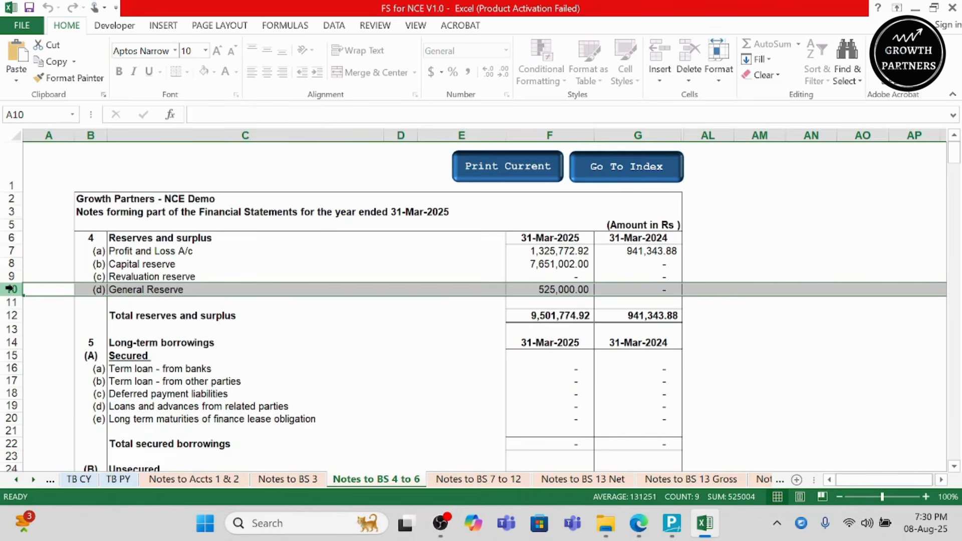
Review the Classification 4 entries and mapping status of the TB CY ledgers down to the end of the list
click(78, 479)
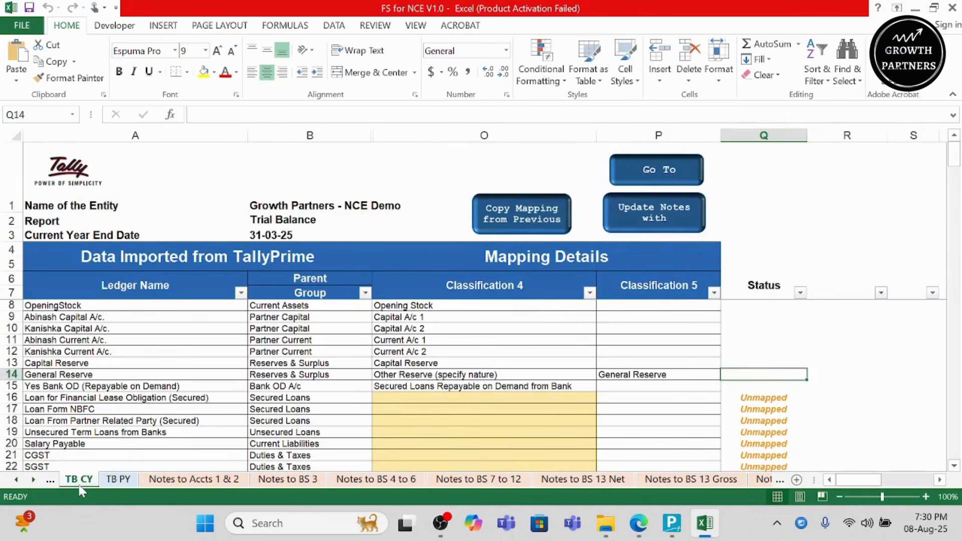
key(Left)
key(Left)
key(Left)
key(Left)
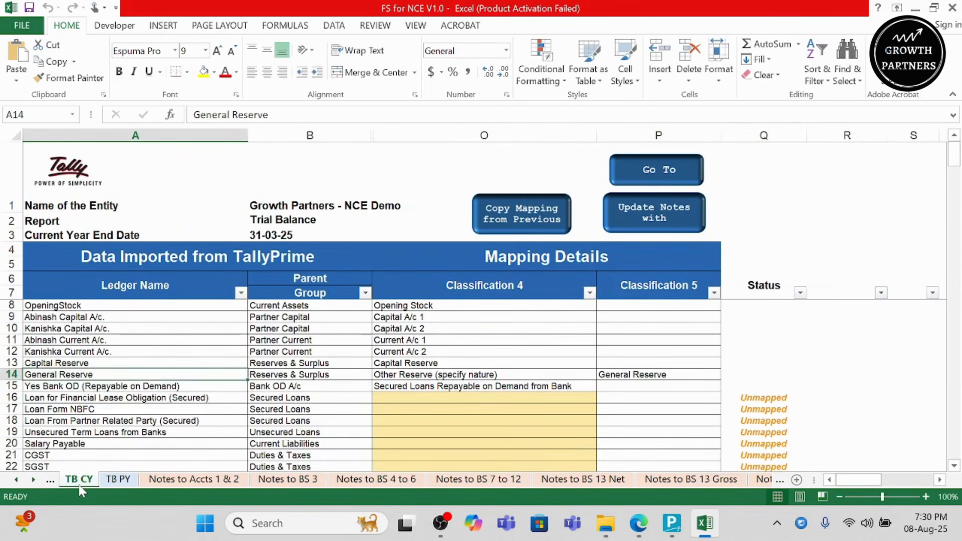
key(Right)
key(Right)
key(Down)
key(Down)
key(Down)
key(Down)
key(Down)
key(Down)
key(Down)
key(Down)
key(Down)
key(Down)
key(Down)
key(Down)
key(Down)
key(Down)
key(Down)
key(Down)
key(Down)
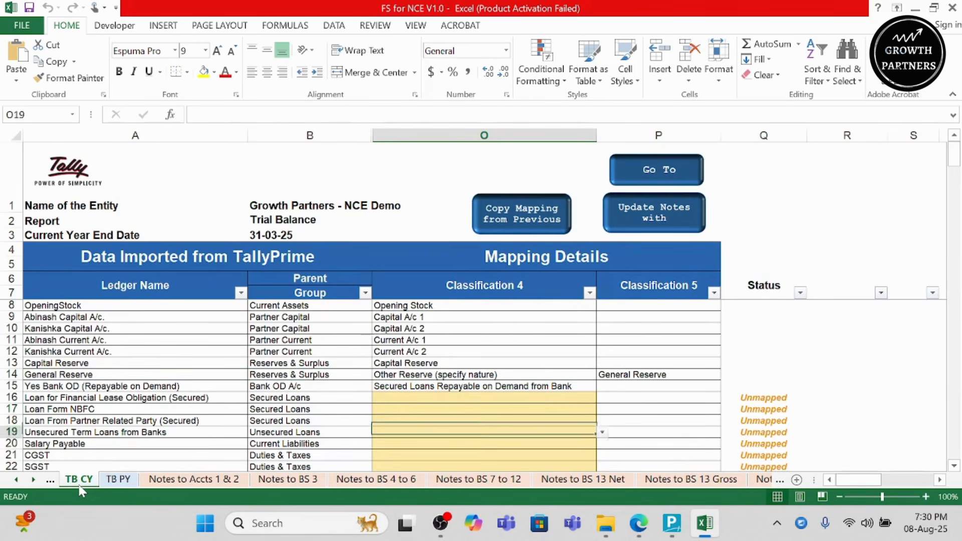
key(Down)
key(Down)
key(Down)
key(Down)
key(Down)
key(Down)
key(Down)
key(Down)
key(Down)
key(Down)
key(Down)
key(Down)
key(Up)
key(Up)
key(Up)
key(Up)
key(Up)
key(Up)
key(Up)
key(Up)
key(Up)
key(Up)
key(Up)
key(Up)
key(Up)
key(Up)
key(Up)
key(Up)
key(Up)
key(Up)
key(Up)
key(Up)
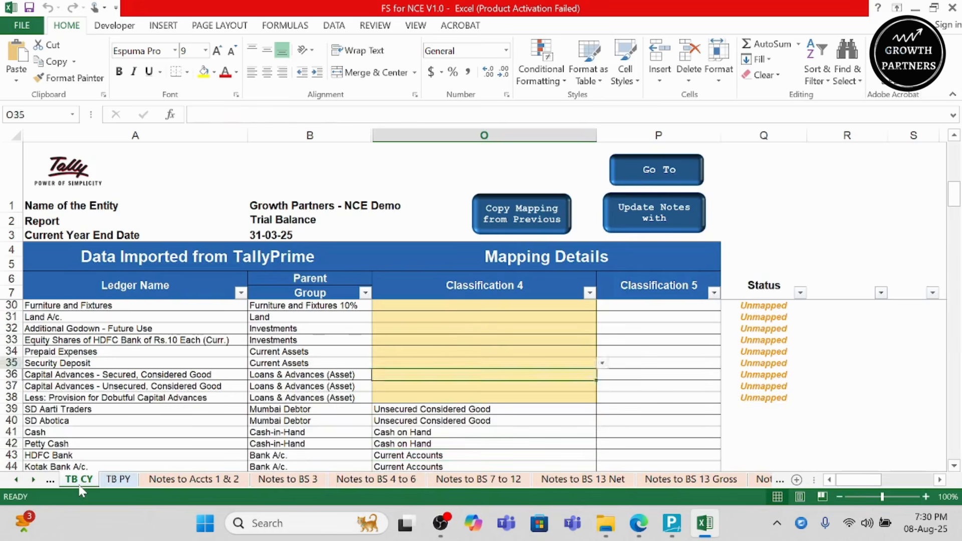
key(Down)
key(Down)
key(Down)
key(Down)
key(Down)
key(Down)
key(Down)
key(Down)
key(Down)
key(Down)
key(Down)
key(Down)
key(Down)
key(Down)
key(Down)
key(Down)
key(Down)
key(Down)
key(Down)
key(Down)
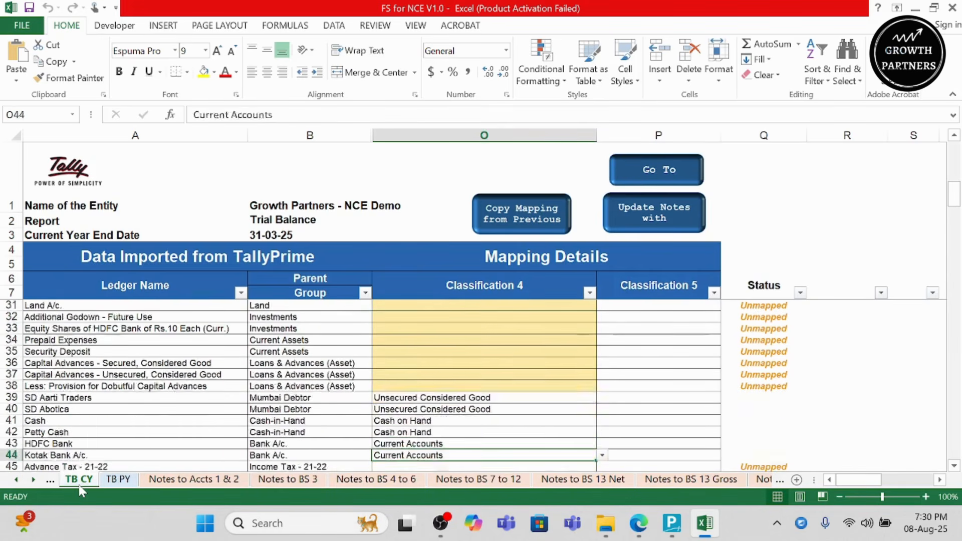
key(Down)
key(Down)
key(Down)
key(Down)
key(Down)
key(Down)
key(Down)
key(Down)
key(Down)
key(Down)
key(Down)
key(Down)
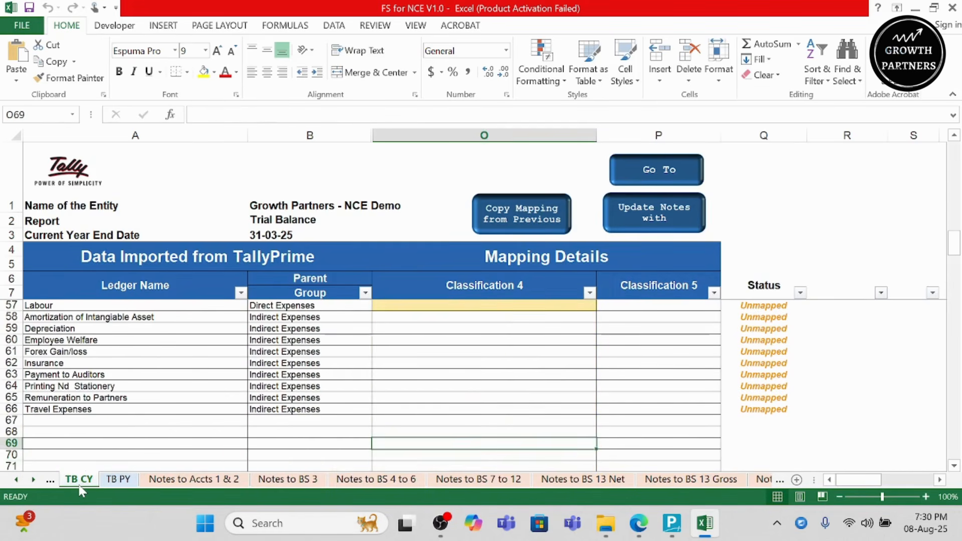
key(Up)
key(Up)
key(Up)
key(Up)
key(Up)
key(Up)
key(Up)
key(Up)
key(Up)
key(Up)
key(Up)
key(Up)
key(Up)
key(Up)
key(Up)
key(Up)
key(Up)
key(Up)
key(Up)
key(Up)
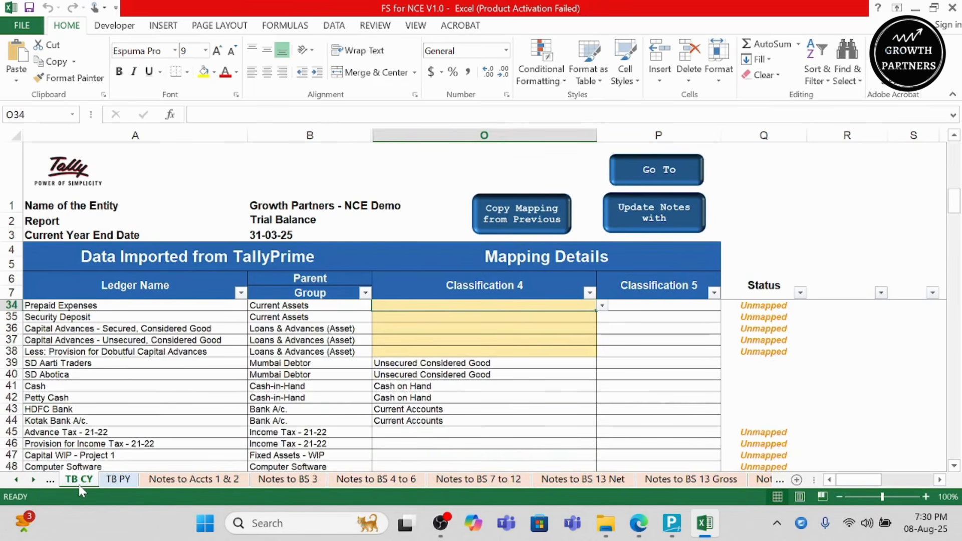
Examine the Unmapped Liabilities' ledger line on the Balance Sheet
click(50, 479)
click(182, 481)
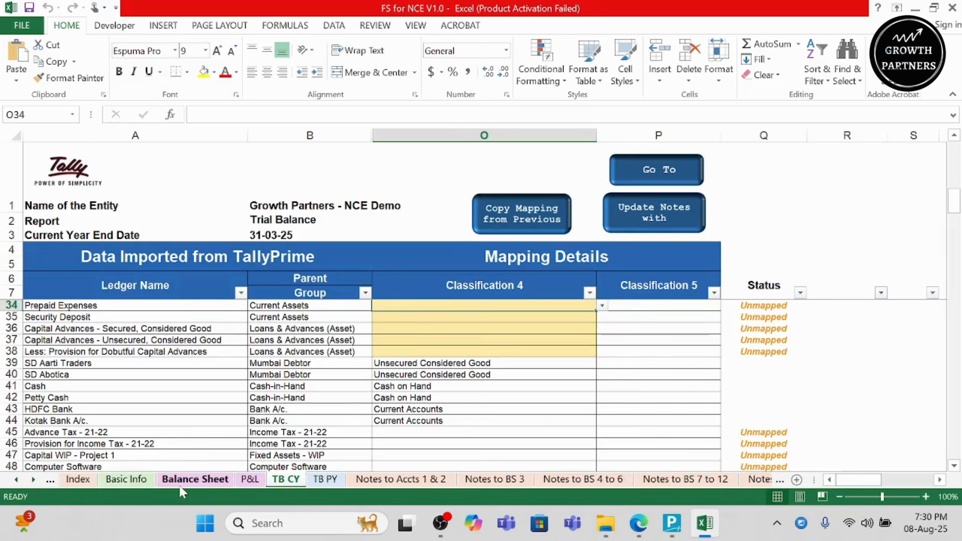
scroll(496, 375, down, 1)
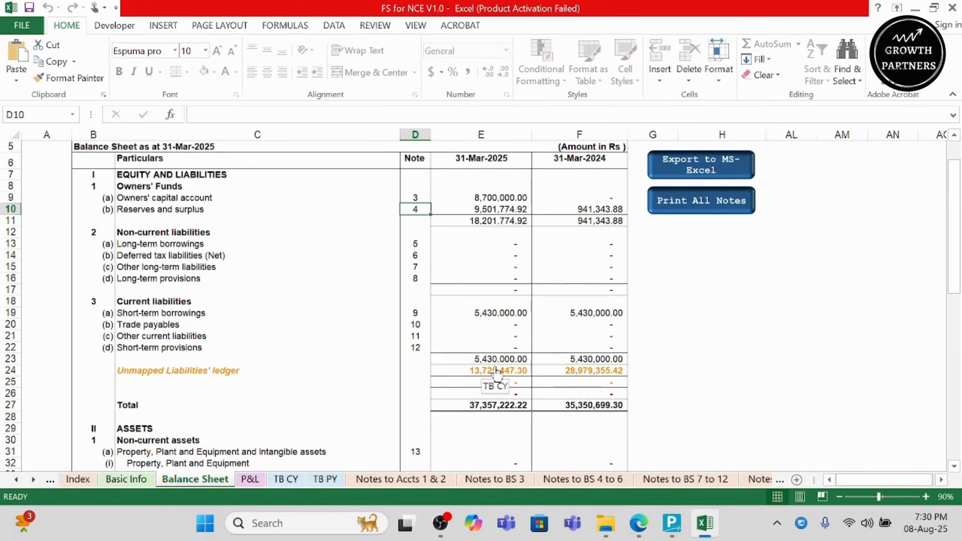
click(174, 369)
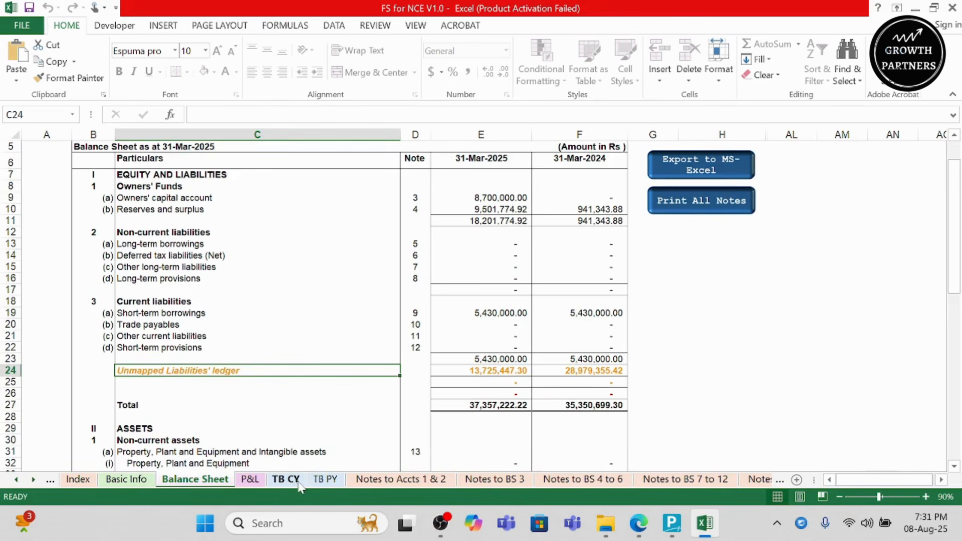
Unhide the columns between B and O on the TB CY sheet
click(298, 480)
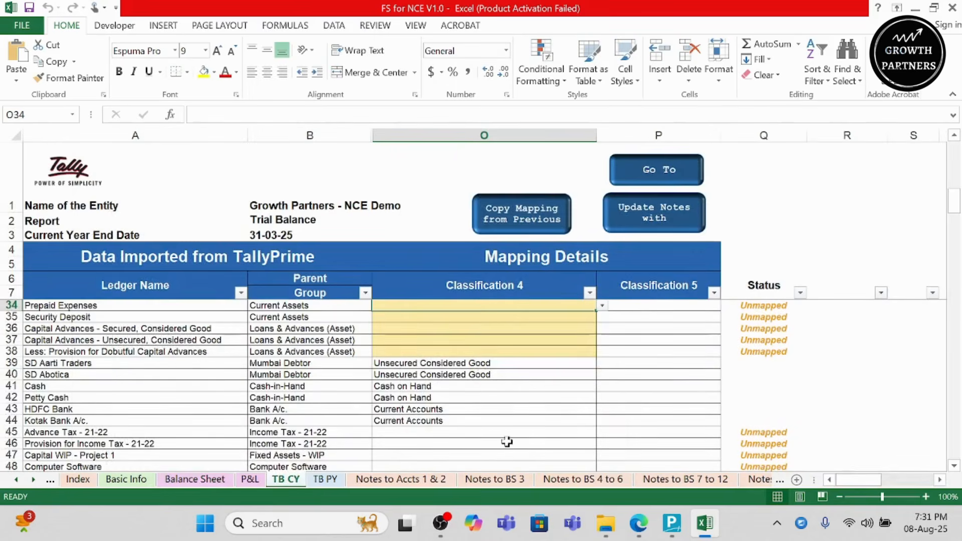
scroll(510, 441, down, 9)
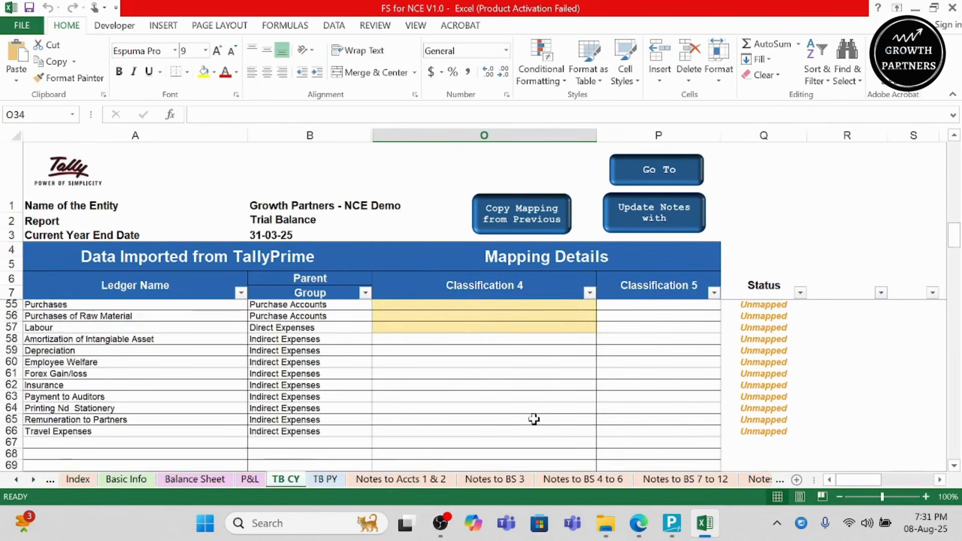
scroll(533, 418, up, 3)
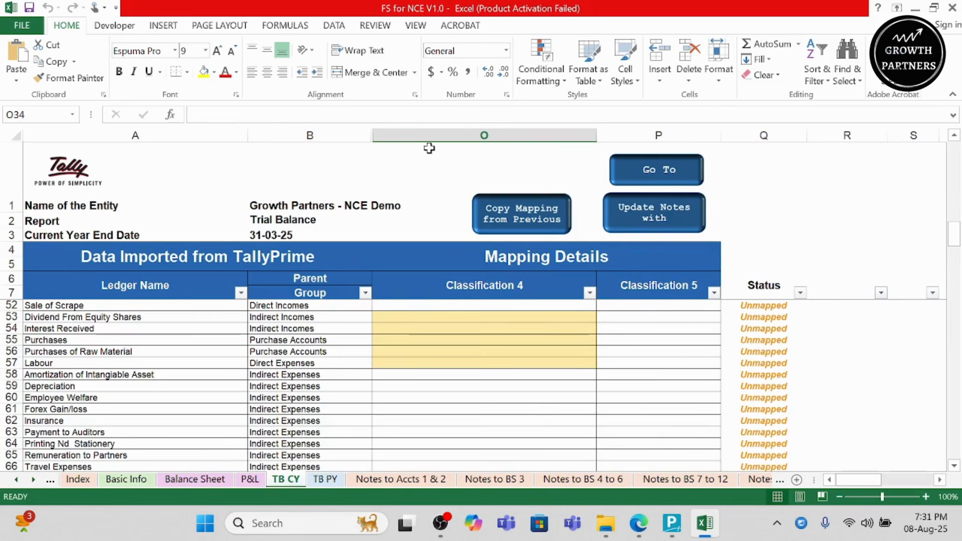
drag(426, 135, 311, 135)
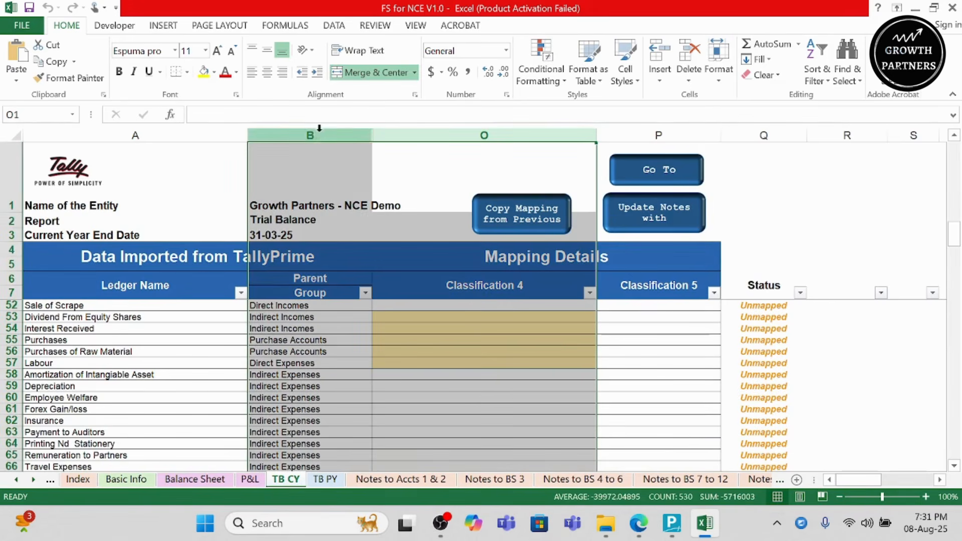
right_click(362, 206)
click(397, 419)
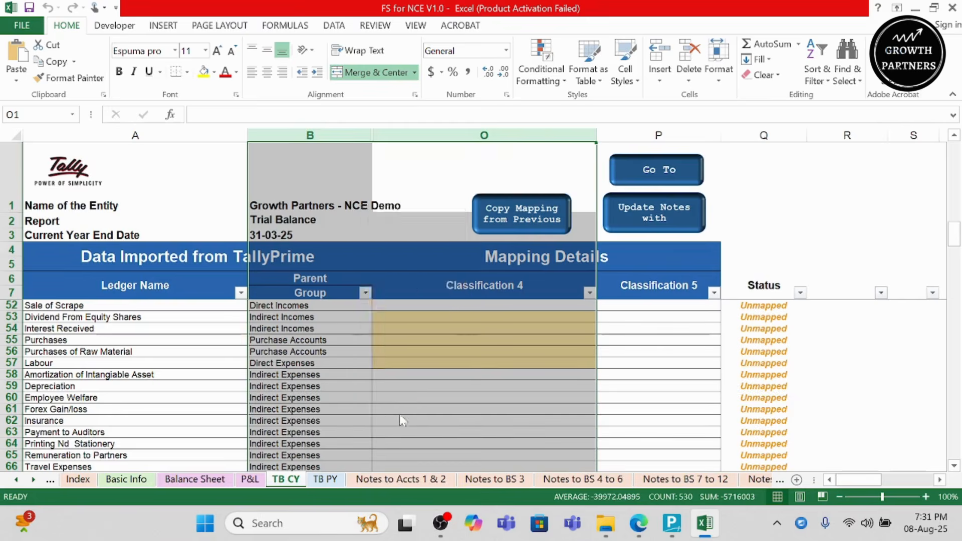
Examine the Classification 1 to 3 entries of the balance sheet ledgers around rows 12 to 30 on TB CY
click(460, 347)
key(Left)
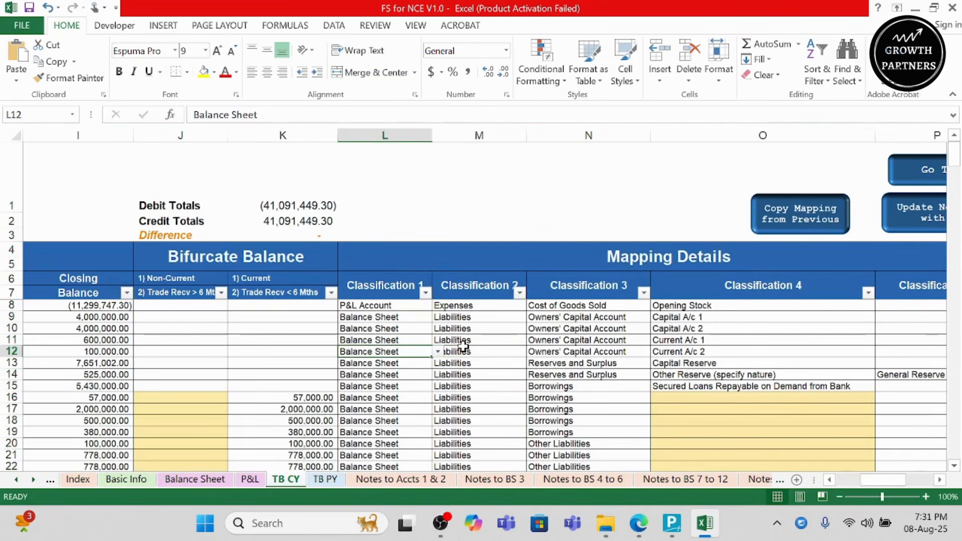
key(Right)
key(Down)
key(Down)
key(Down)
key(Down)
key(Down)
key(Down)
key(Down)
key(Down)
key(Down)
key(Down)
key(Down)
key(Down)
key(Down)
key(Down)
key(Down)
key(Down)
key(Down)
key(Down)
key(Right)
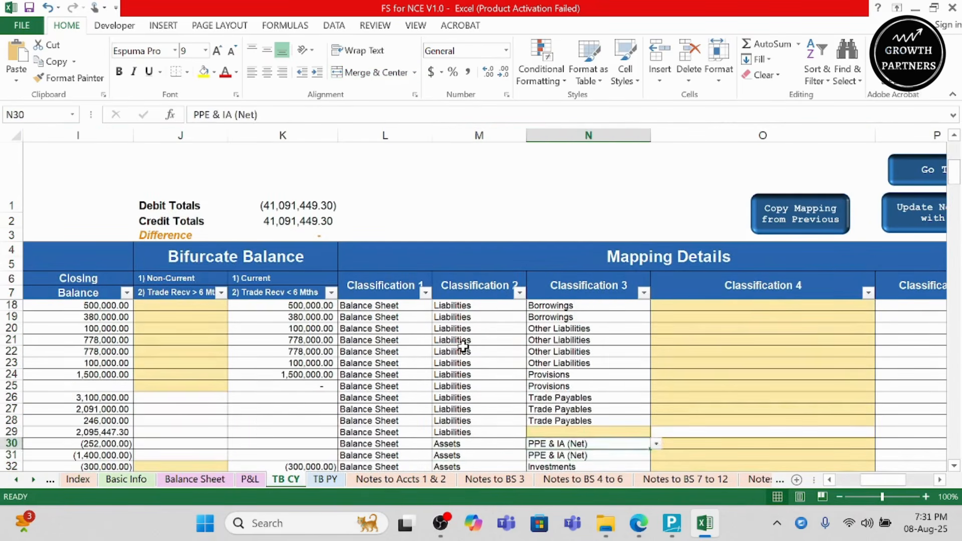
key(Up)
key(Up)
key(Up)
key(Up)
key(Right)
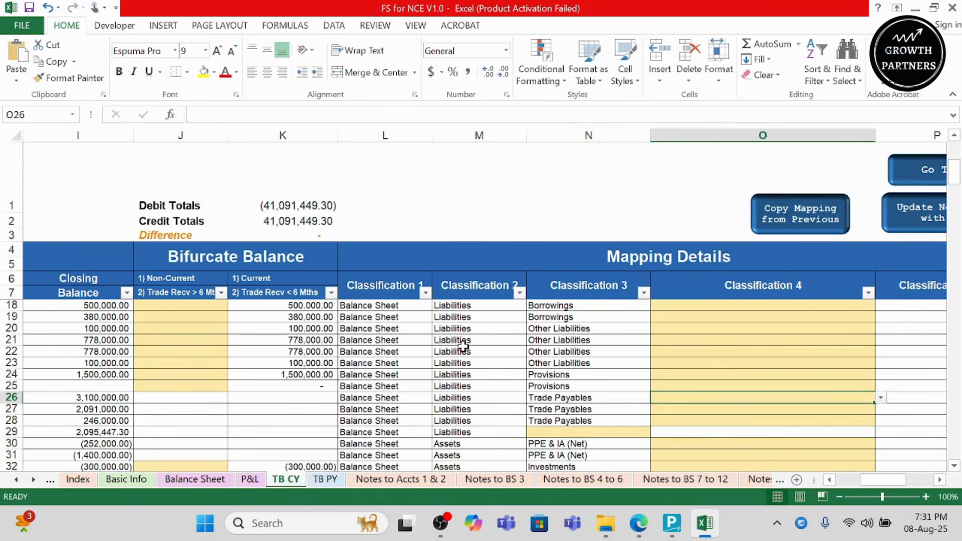
Set Classification 4 of the Trade Payables ledgers on TB CY to MSME in row 26 and Non-MSME in row 27
key(alt+Down)
key(Escape)
key(alt+Down)
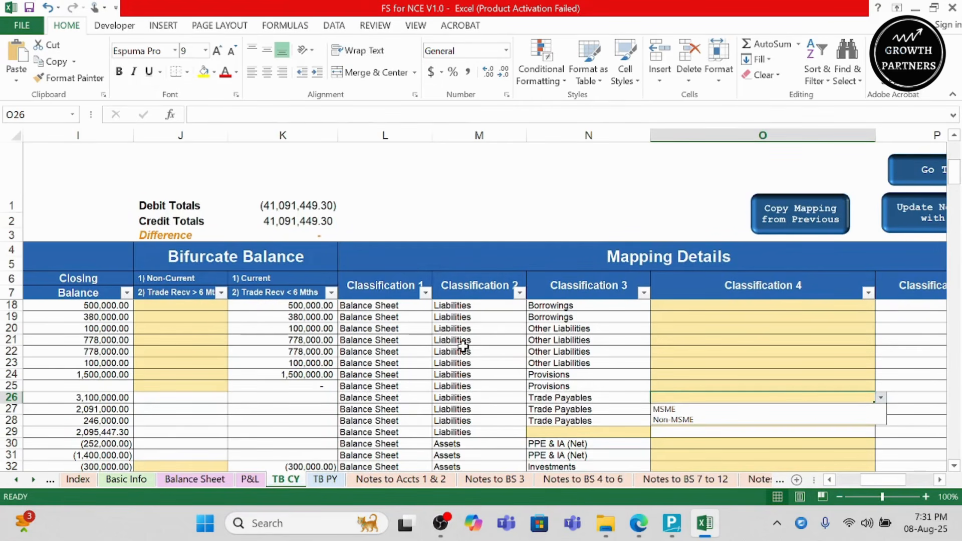
key(Down)
key(Return)
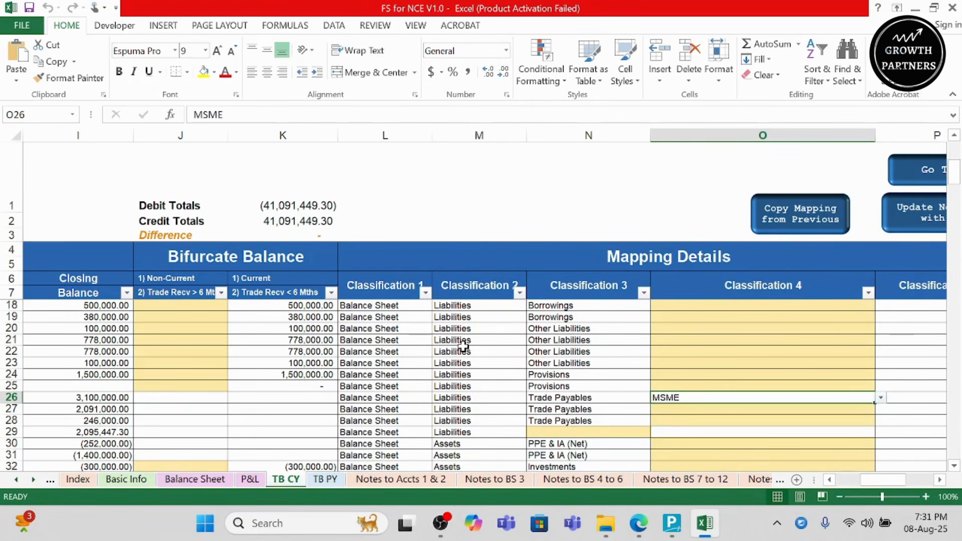
key(Return)
key(alt+Down)
key(Down)
key(Down)
key(Return)
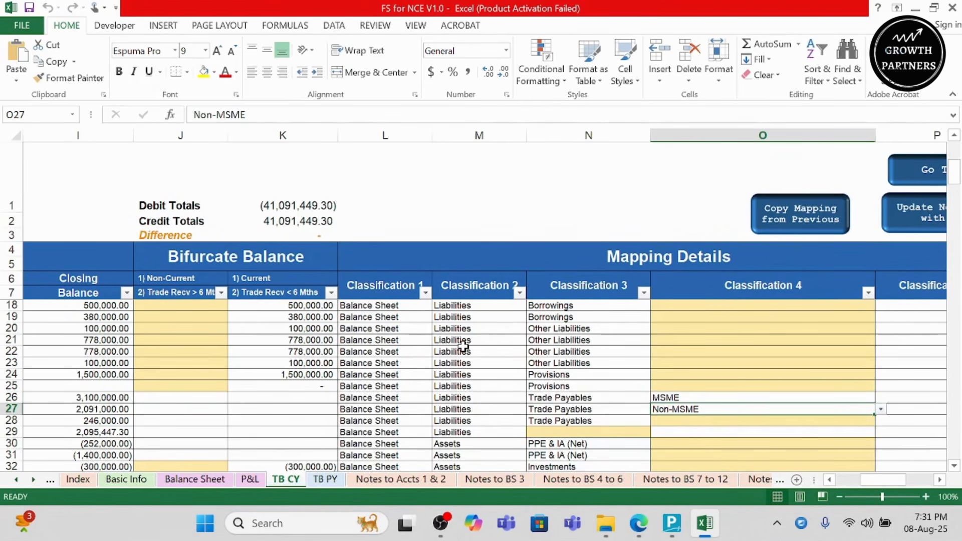
Check the available Classification 3 options for the asset ledger in row 30
scroll(463, 345, right, 1)
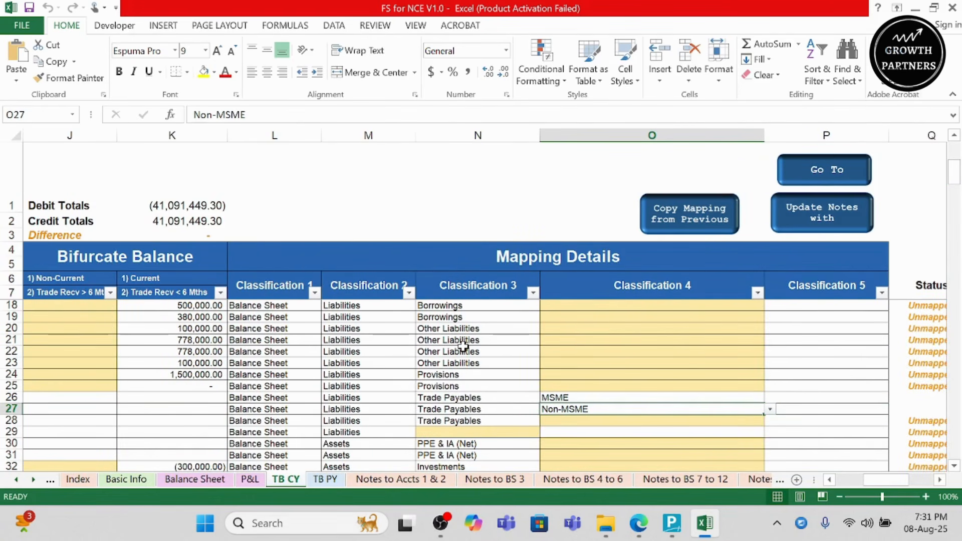
key(Left)
key(Left)
key(Down)
key(Down)
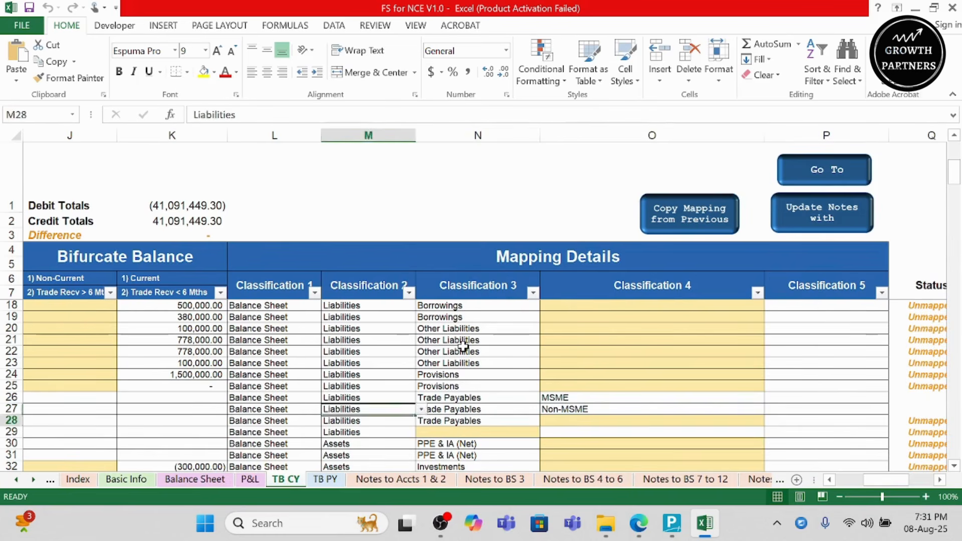
key(Right)
key(Right)
key(Down)
key(Left)
key(alt+Down)
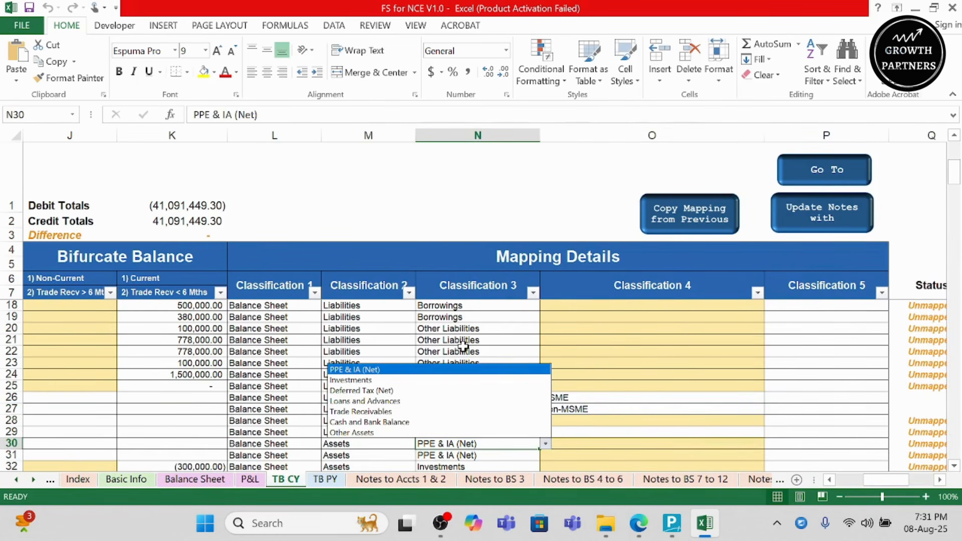
key(Escape)
key(alt+Down)
key(Escape)
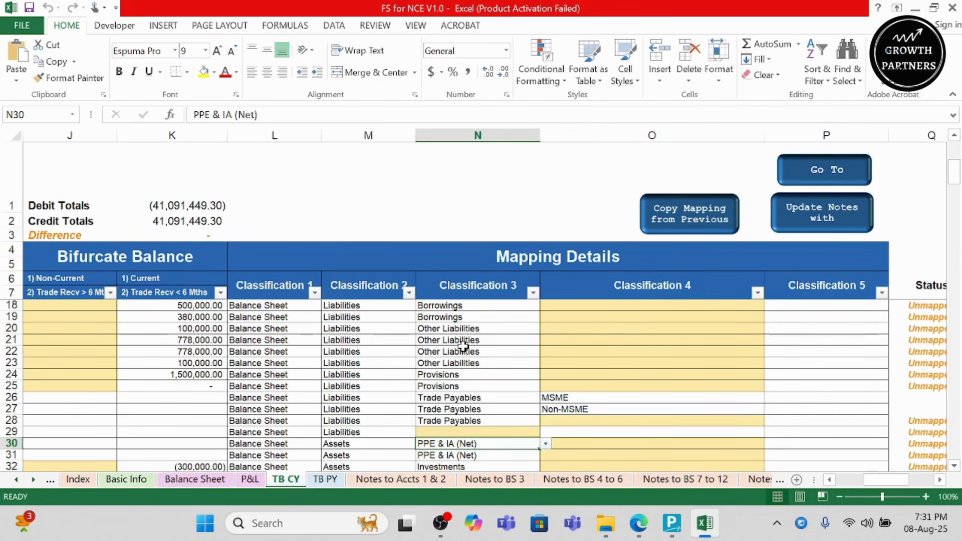
Examine row 30 of TB CY across its balance, bifurcation, classification and status columns
key(Left)
key(Left)
key(Left)
key(Left)
key(Left)
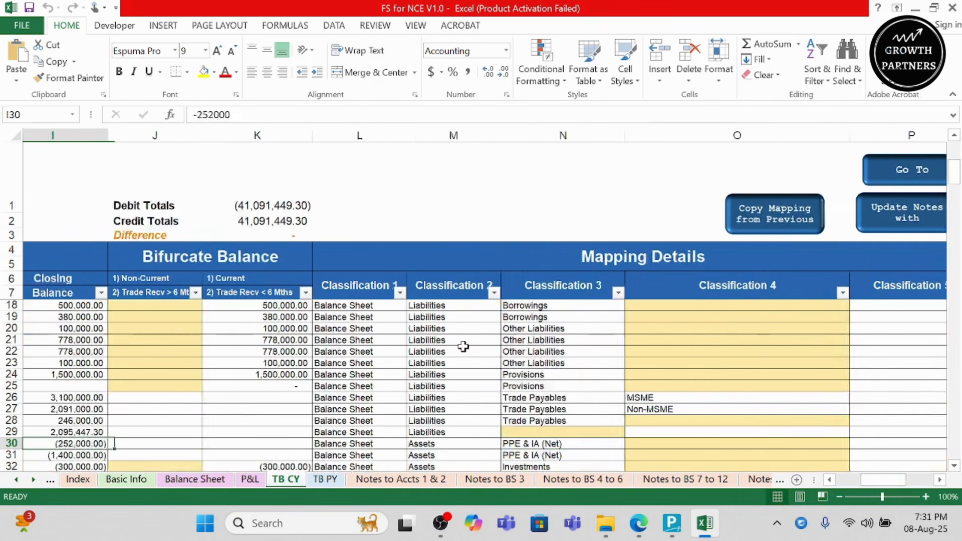
key(Left)
key(Left)
key(Left)
key(Left)
key(Left)
key(Right)
key(Right)
key(Right)
key(Right)
key(Right)
key(Right)
key(Right)
key(Right)
key(Right)
key(Right)
key(Right)
key(Right)
key(Right)
key(Left)
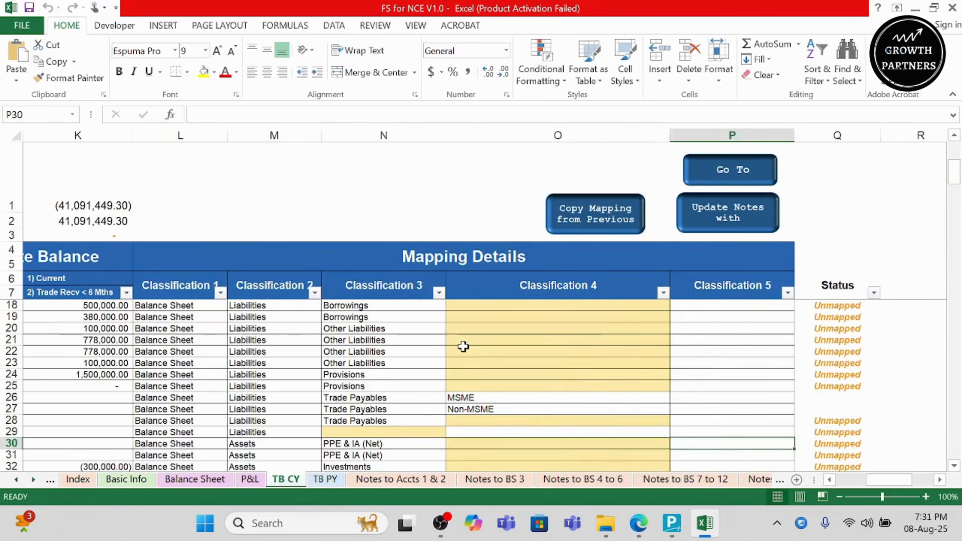
Browse row 30's Classification 3 choices from PPE & IA (Net) to Other Assets, leaving the entry as it is
key(Left)
key(Left)
key(alt+Down)
key(Down)
key(Down)
key(Down)
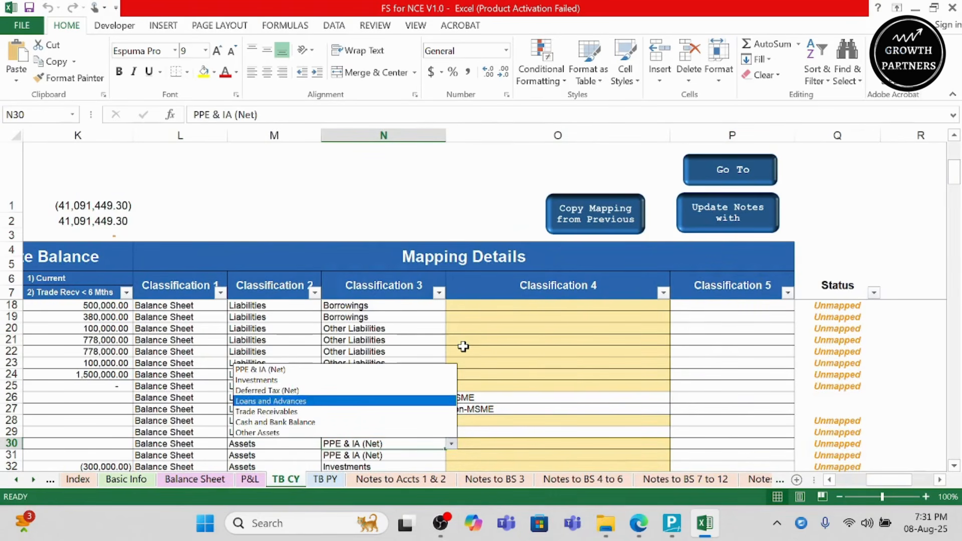
key(Down)
key(Down)
key(Down)
key(Up)
key(Escape)
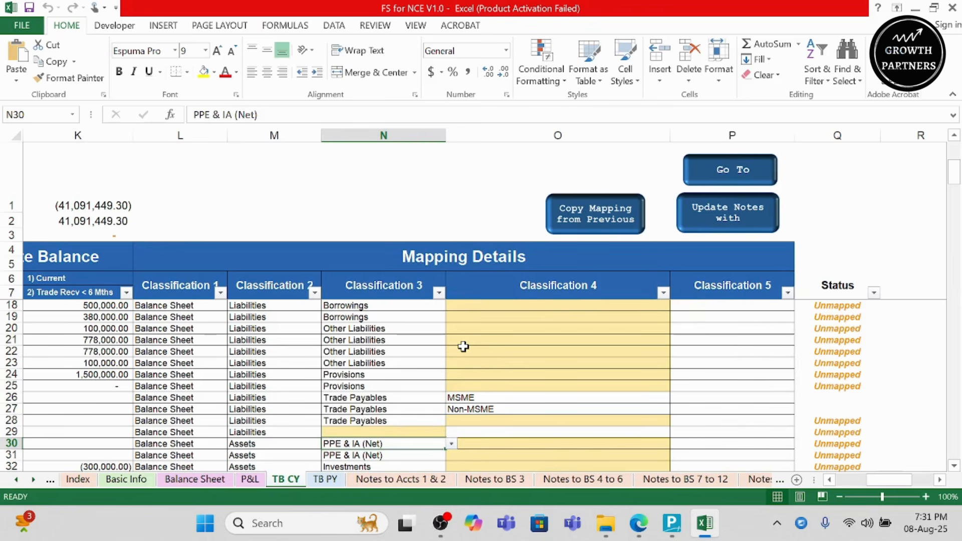
Check the Gross Block and Net Block choices for PPE and IA Block on the Basic Info sheet
click(134, 481)
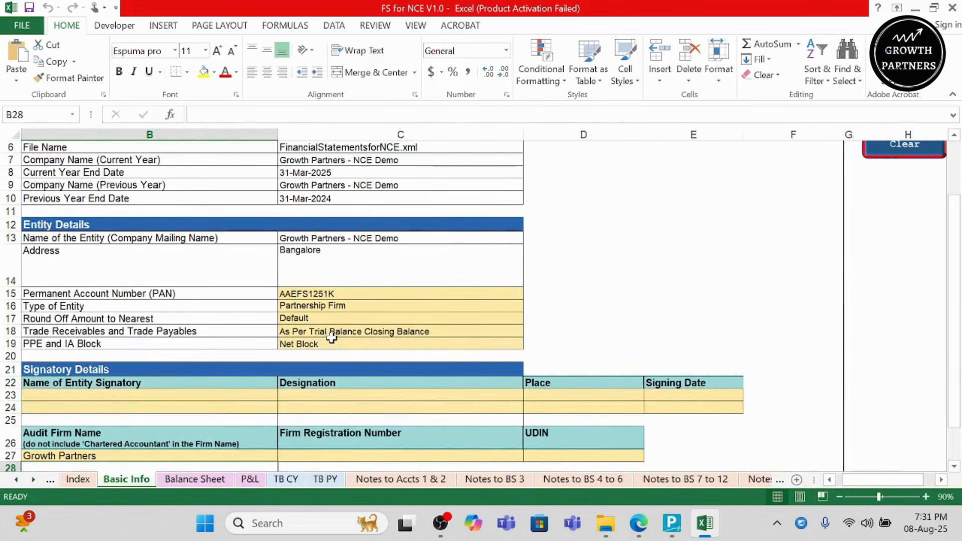
click(330, 342)
key(alt+Down)
key(Up)
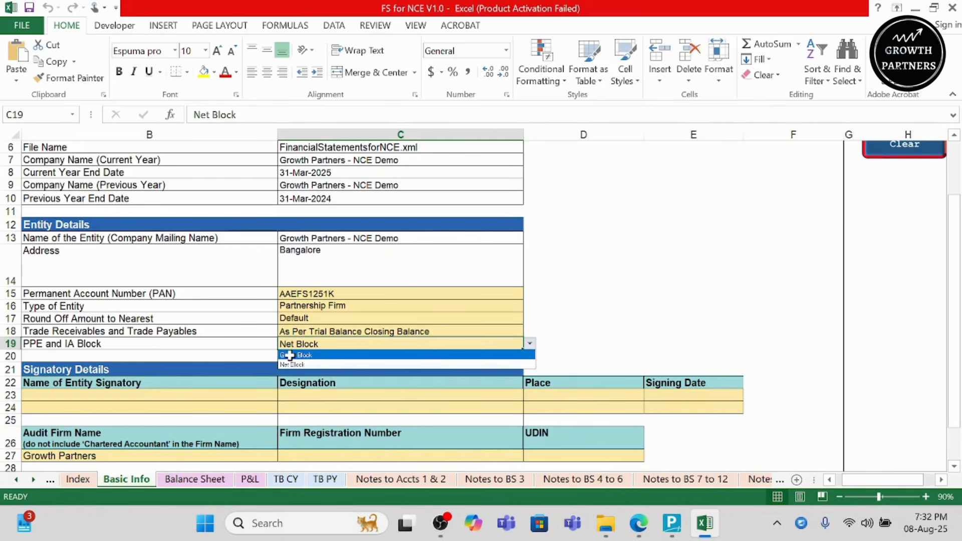
key(Escape)
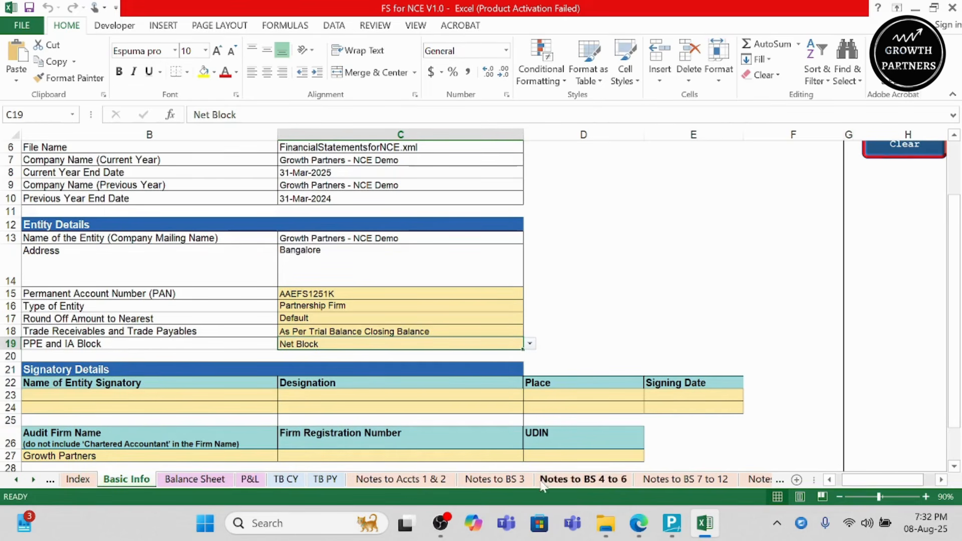
Examine the Bifurcate Balance columns of the first balance sheet ledgers on the TB CY sheet
click(285, 479)
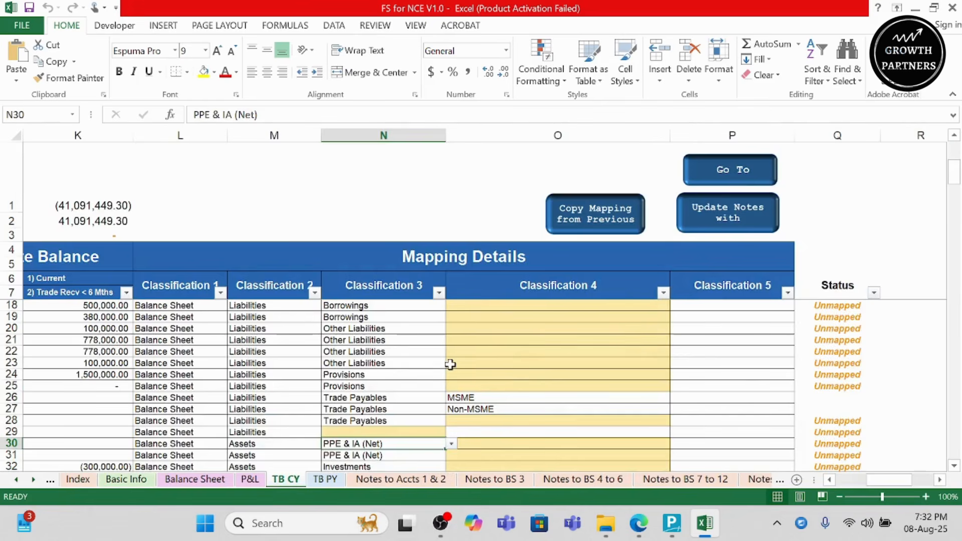
scroll(450, 364, left, 2)
scroll(279, 343, left, 2)
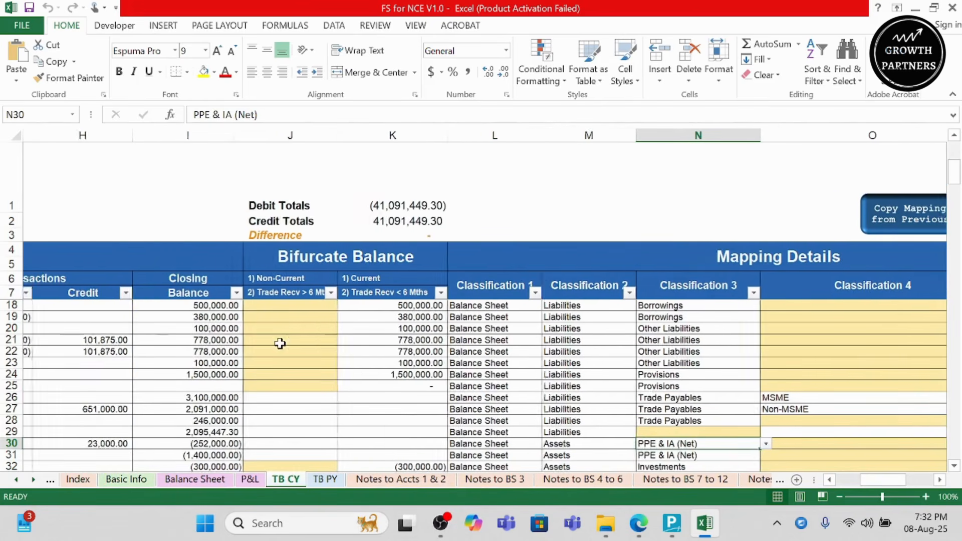
click(306, 331)
key(ctrl+Up)
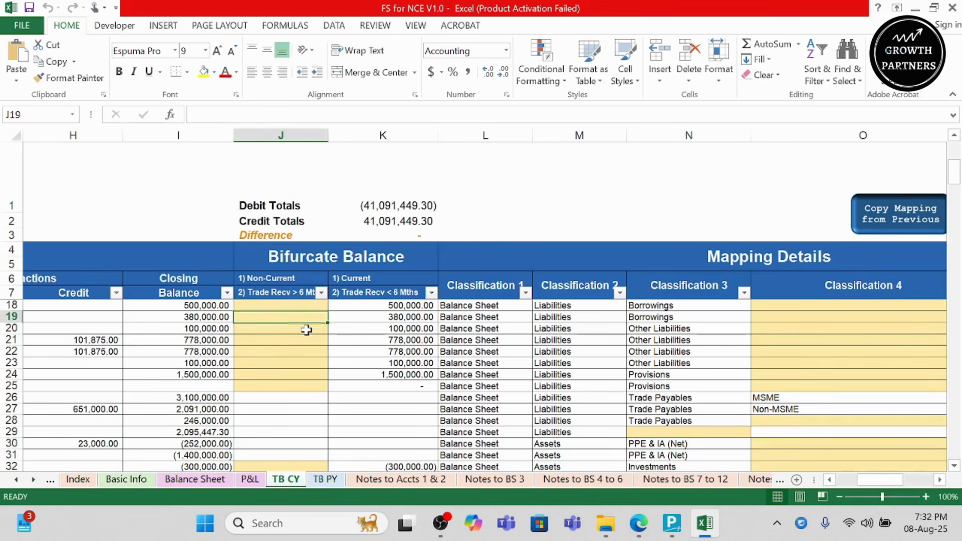
key(Down)
key(Down)
key(Down)
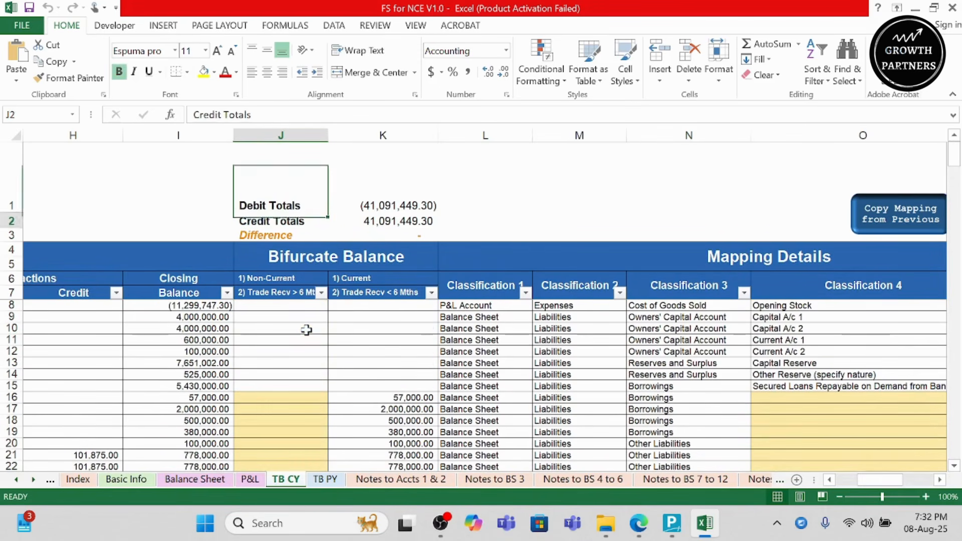
click(306, 329)
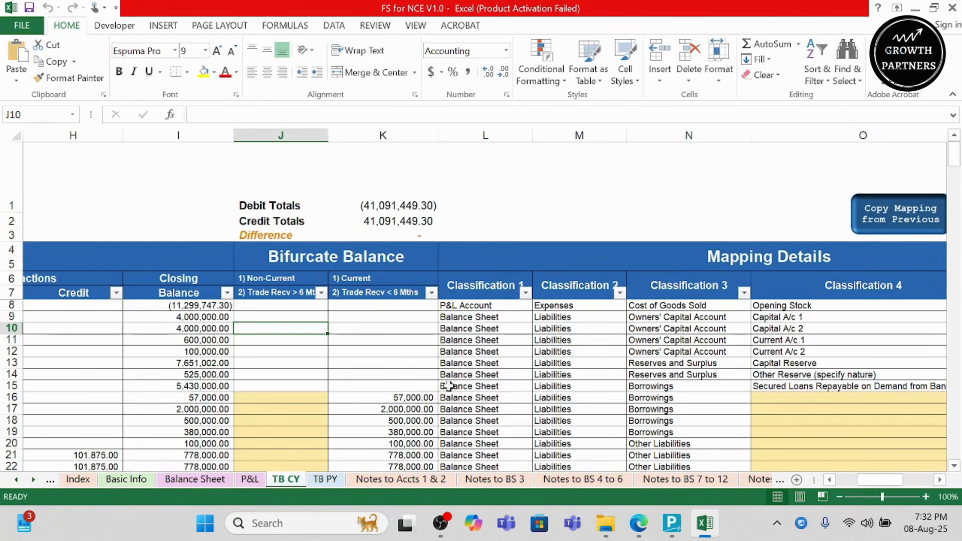
Examine the imported creditor bills and their Classification 3 and 4 mapping on the Trade Payb CY sheet
scroll(504, 482, down, 10)
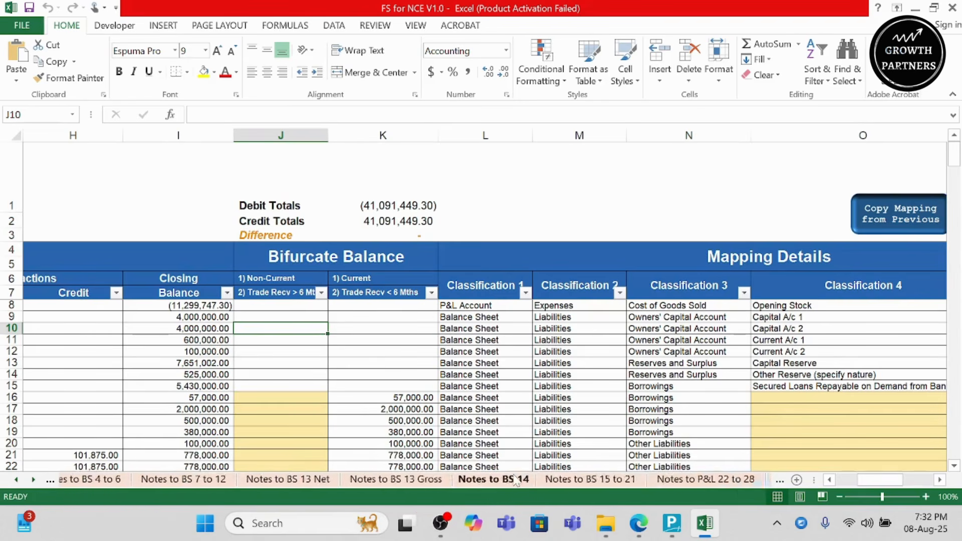
scroll(517, 482, down, 1)
click(531, 480)
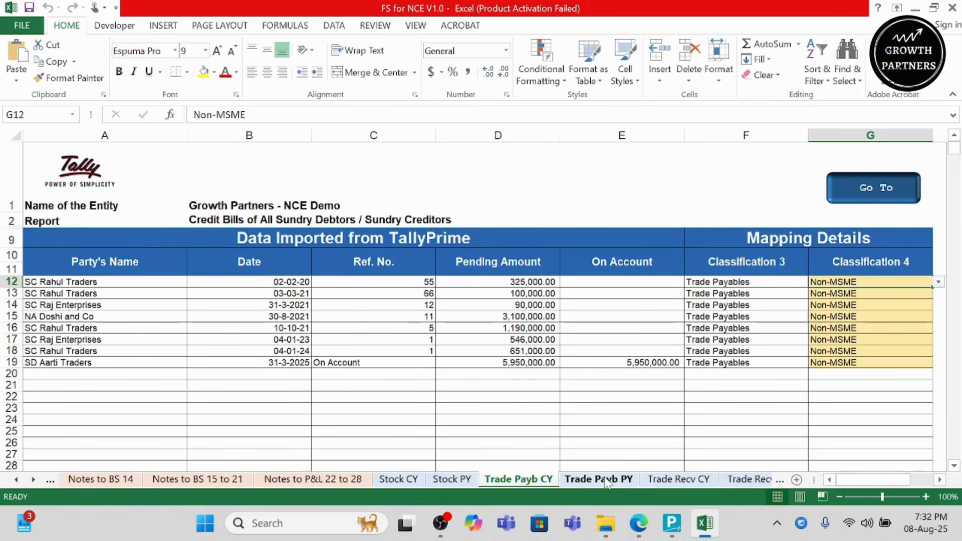
scroll(683, 370, right, 2)
scroll(685, 368, left, 2)
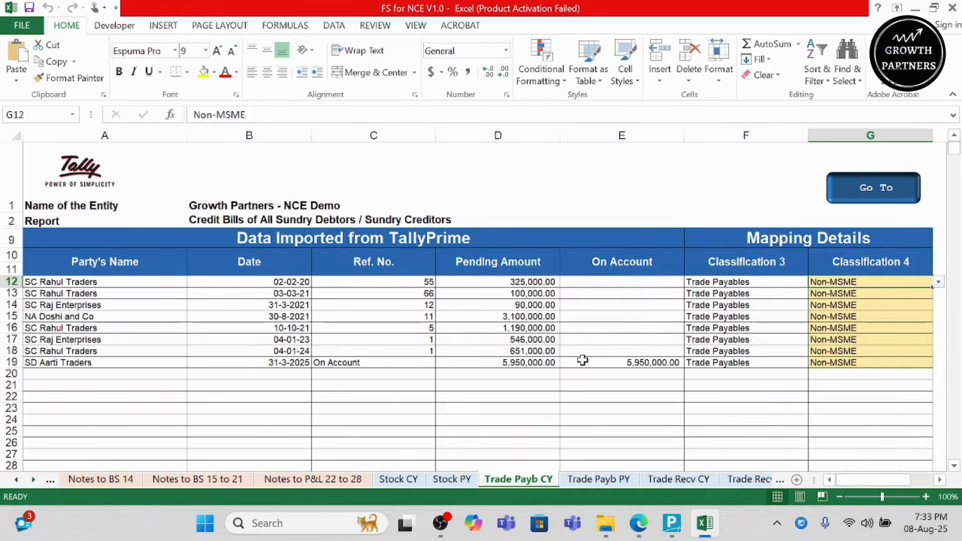
scroll(641, 316, right, 2)
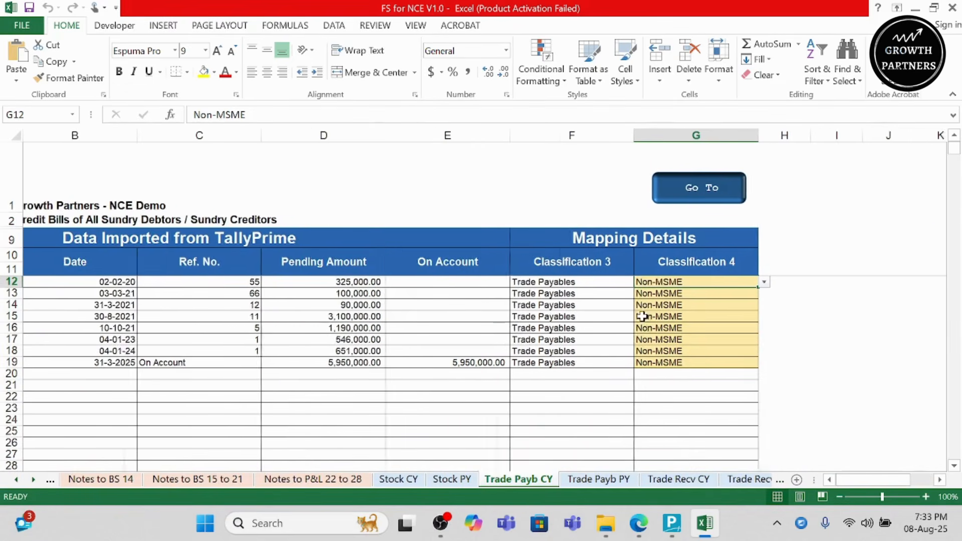
scroll(642, 316, left, 2)
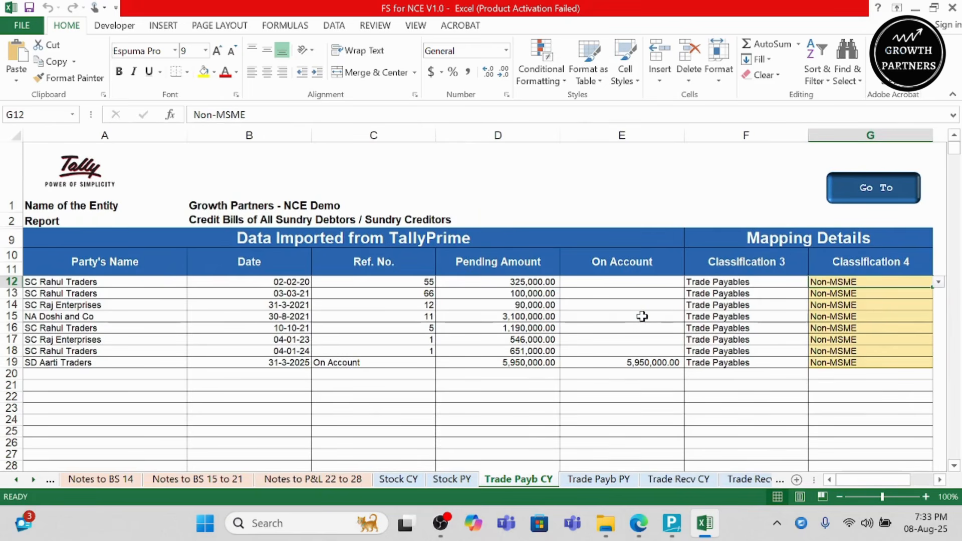
scroll(599, 480, down, 2)
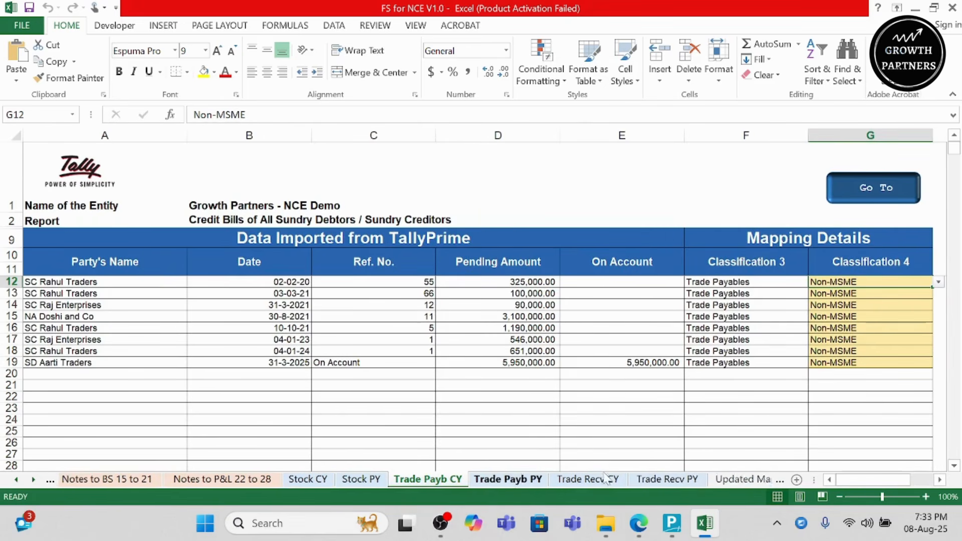
Examine the On Account (considered as less than 6 months) amounts in rows 22 and 23 of Trade Recv PY
click(657, 480)
scroll(481, 411, down, 2)
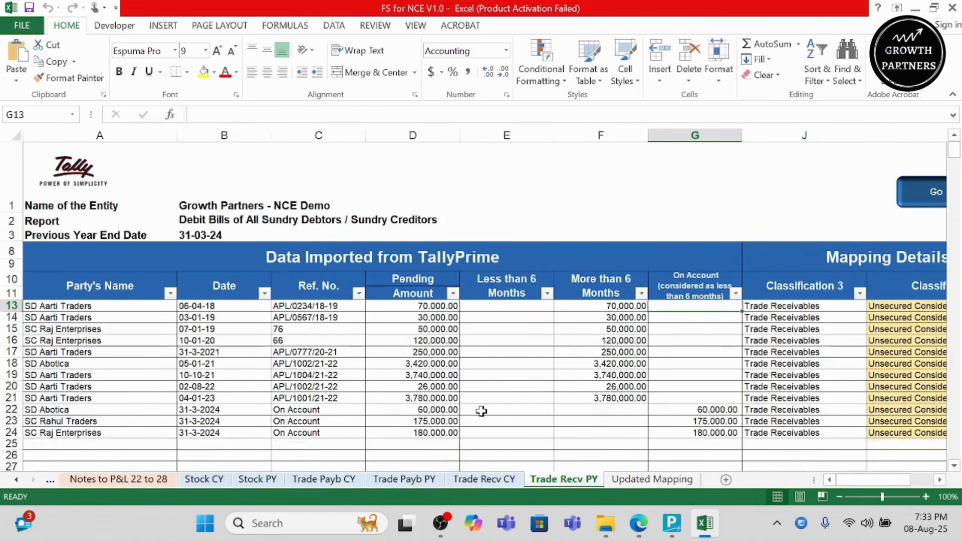
scroll(481, 411, up, 2)
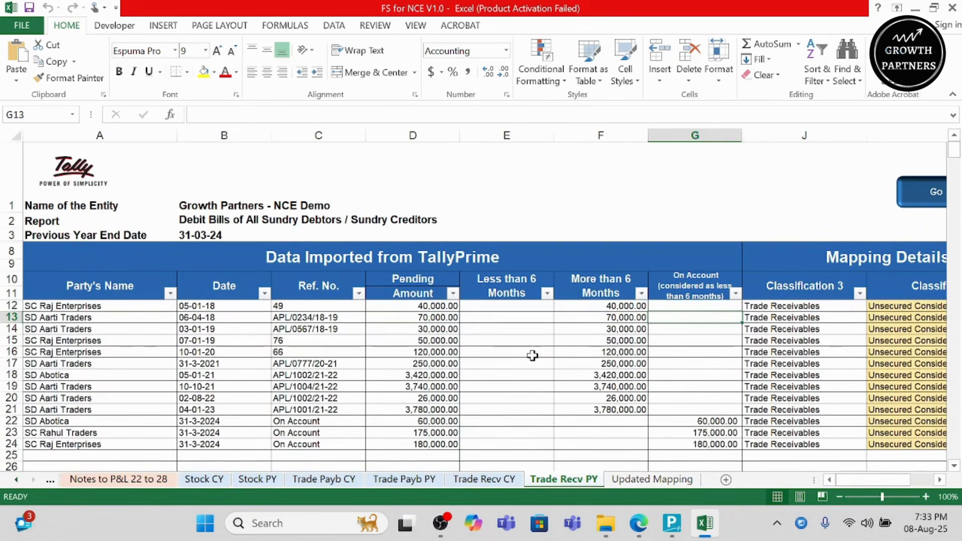
click(706, 284)
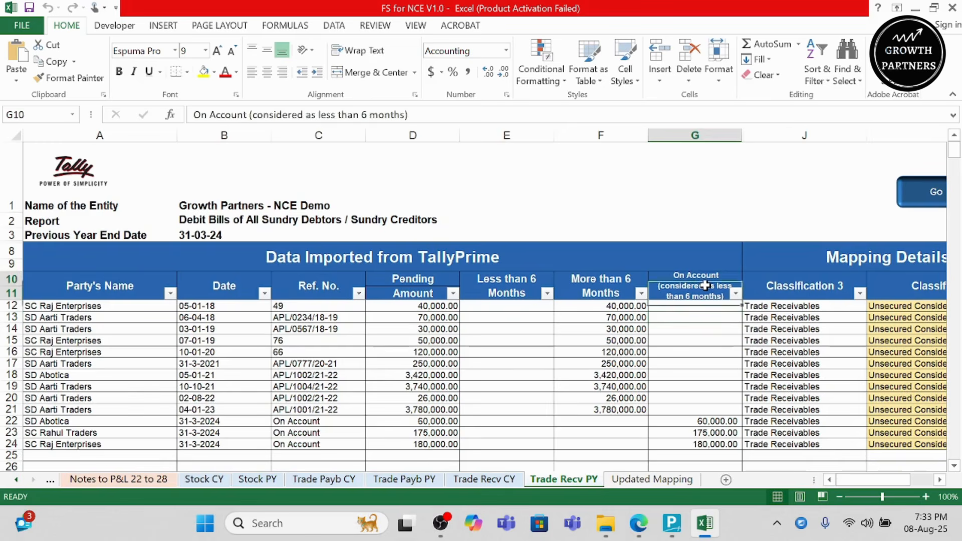
click(726, 418)
key(Down)
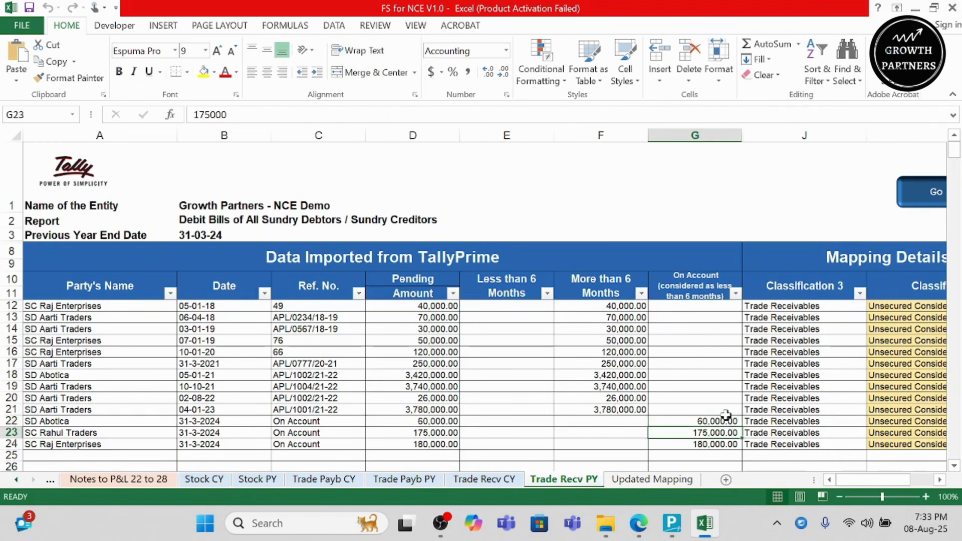
Try entering 60000 as More than 6 Months for the On Account receivable in row 22, and undo the entry
key(Up)
key(Left)
text(6)
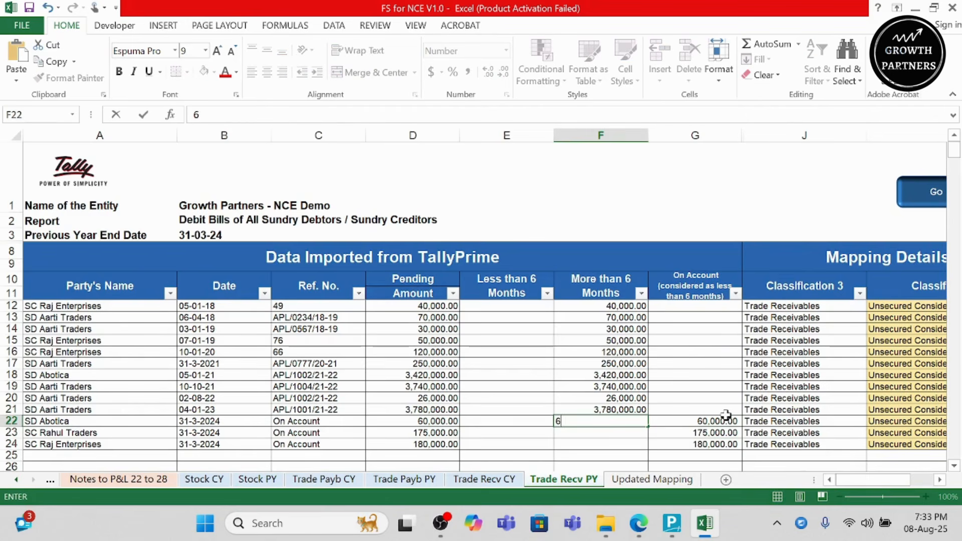
text(0000)
key(Tab)
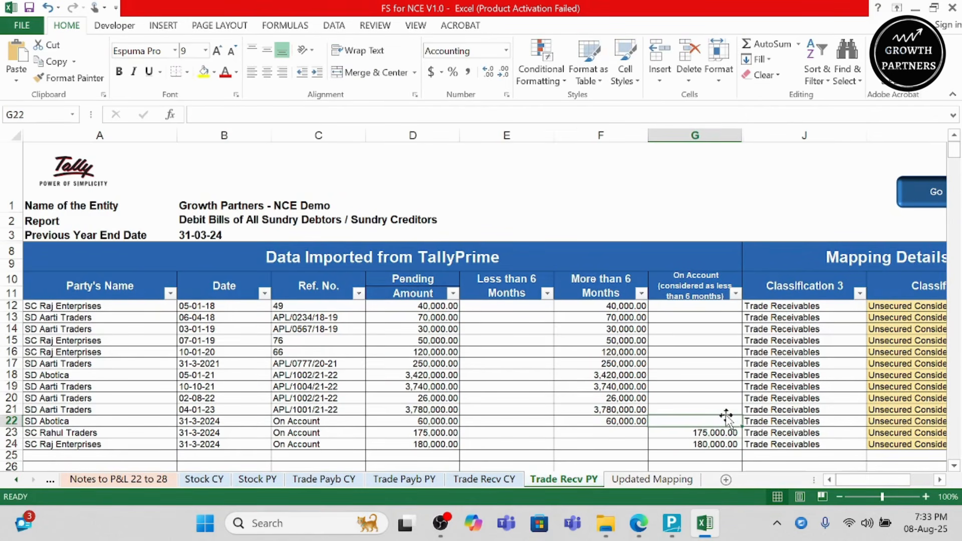
key(ctrl+z)
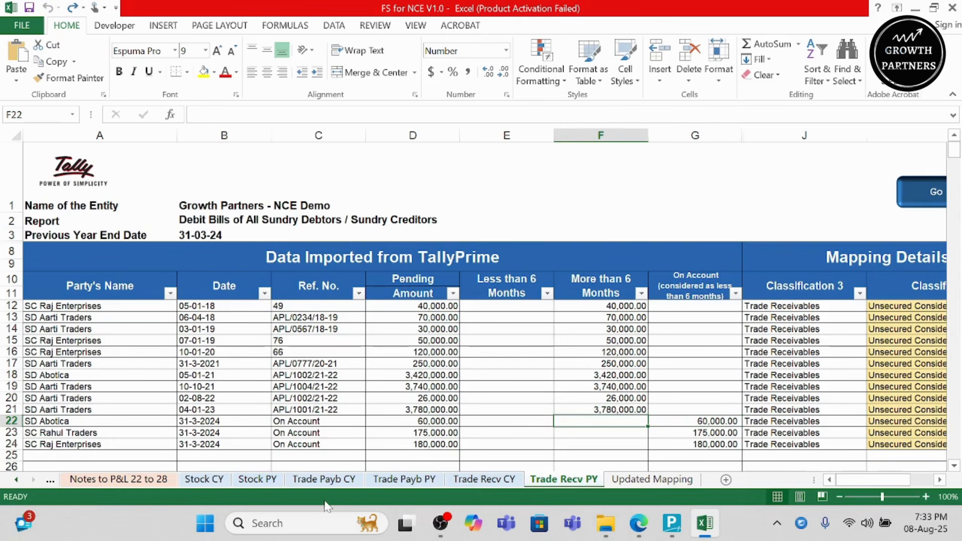
Return to the Bifurcate Balance columns of the TB CY sheet
scroll(238, 479, up, 4)
scroll(238, 482, up, 1)
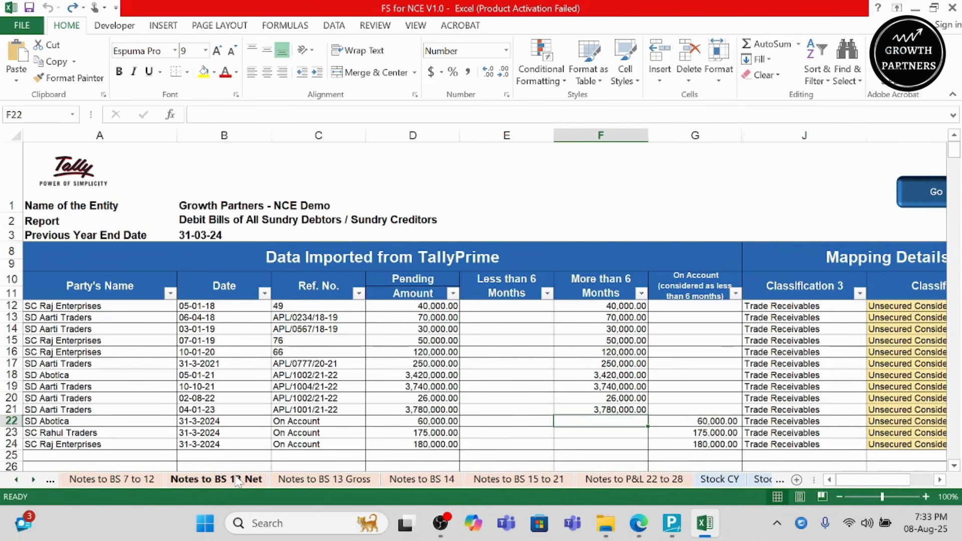
scroll(235, 482, up, 7)
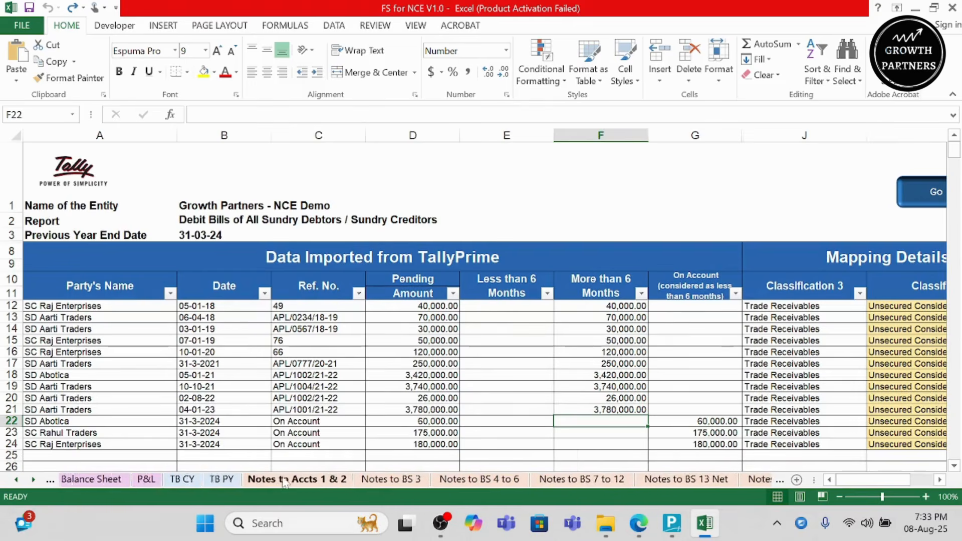
click(180, 481)
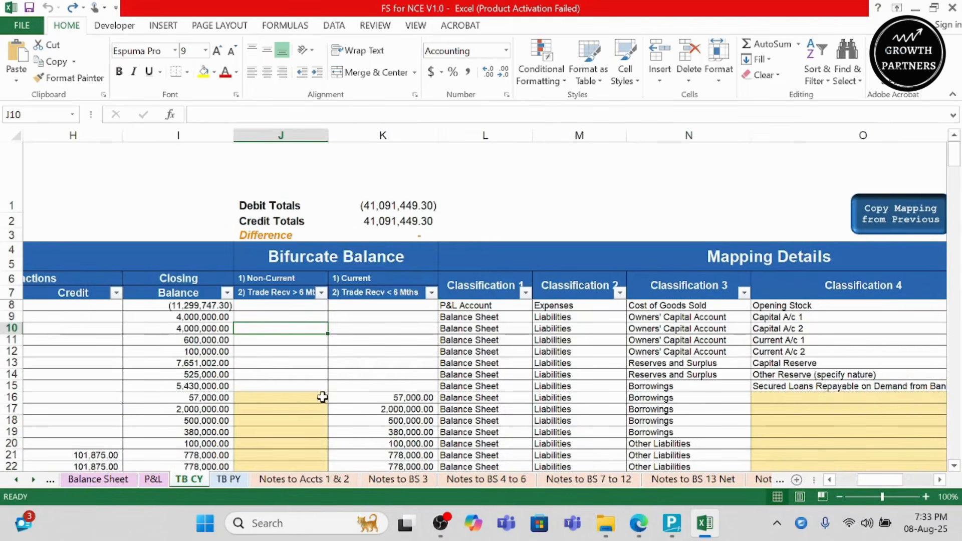
Examine the secured loan in row 16 across its imported Tally details and Bifurcate Balance columns
click(299, 400)
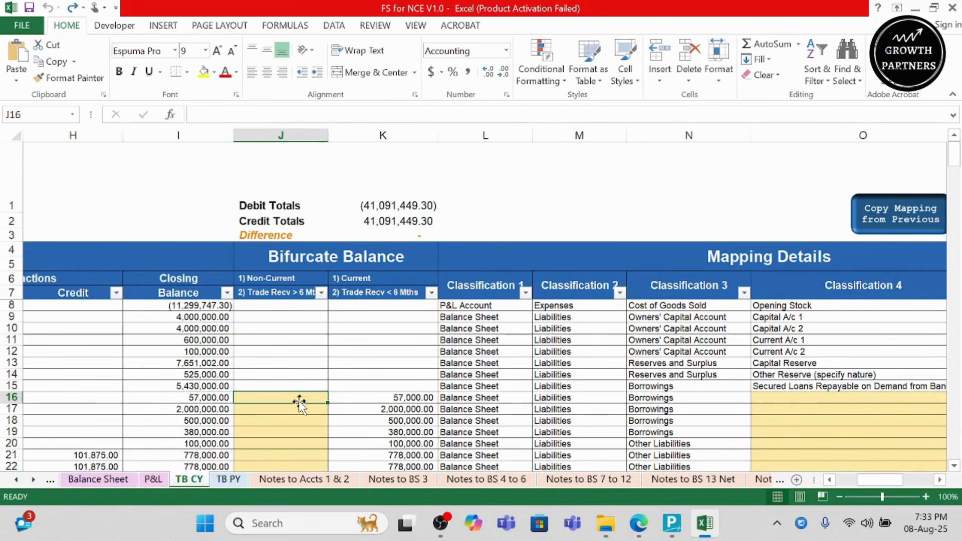
key(Left)
key(Left)
key(Left)
key(Left)
key(Left)
key(Left)
key(Left)
key(Left)
key(Right)
key(Right)
key(Right)
key(Right)
key(Right)
key(Right)
key(Right)
key(Right)
key(Right)
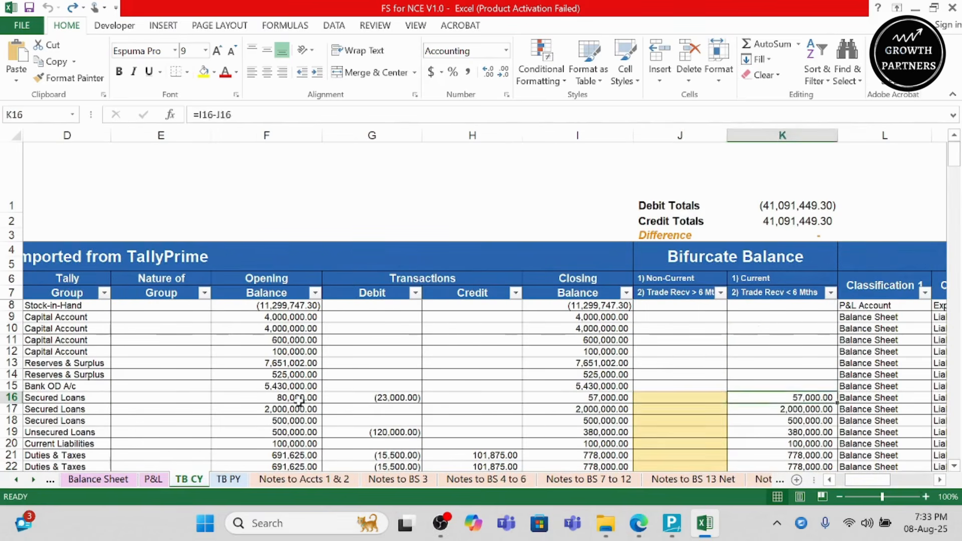
Enter 17000 as the non-current portion of the secured loan in row 16 and check the row's split
key(Right)
key(Left)
key(Left)
key(Right)
key(Left)
key(Right)
key(Down)
key(Up)
key(Left)
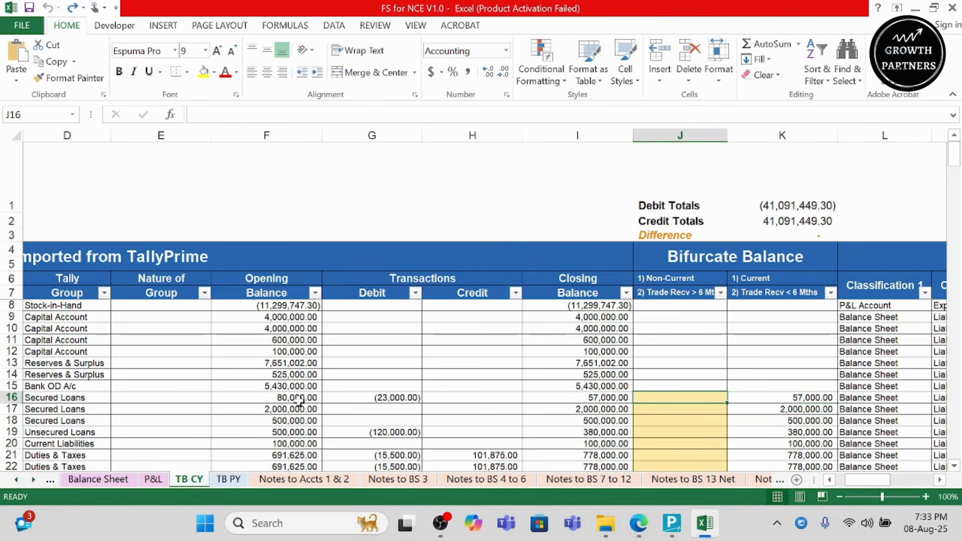
text(17000)
key(ctrl+Return)
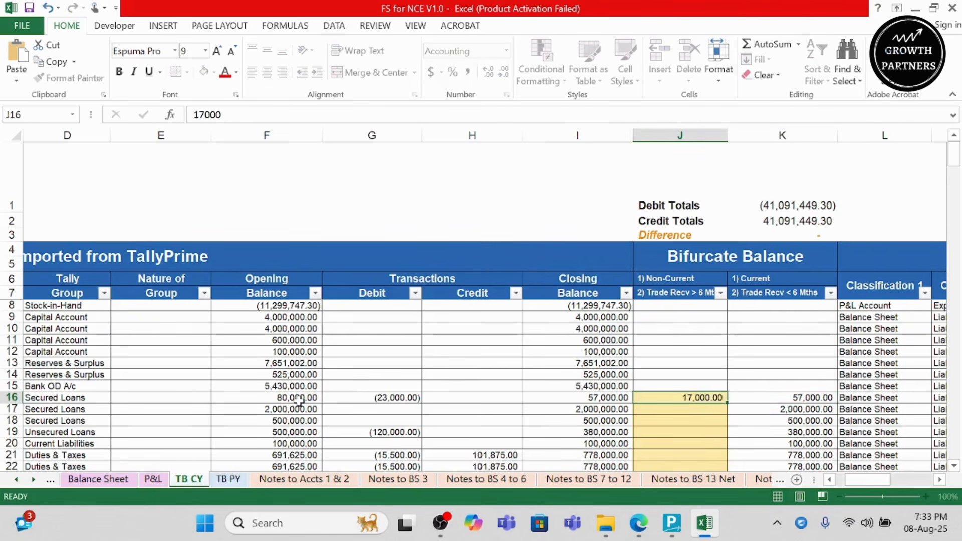
key(Right)
key(shift+space)
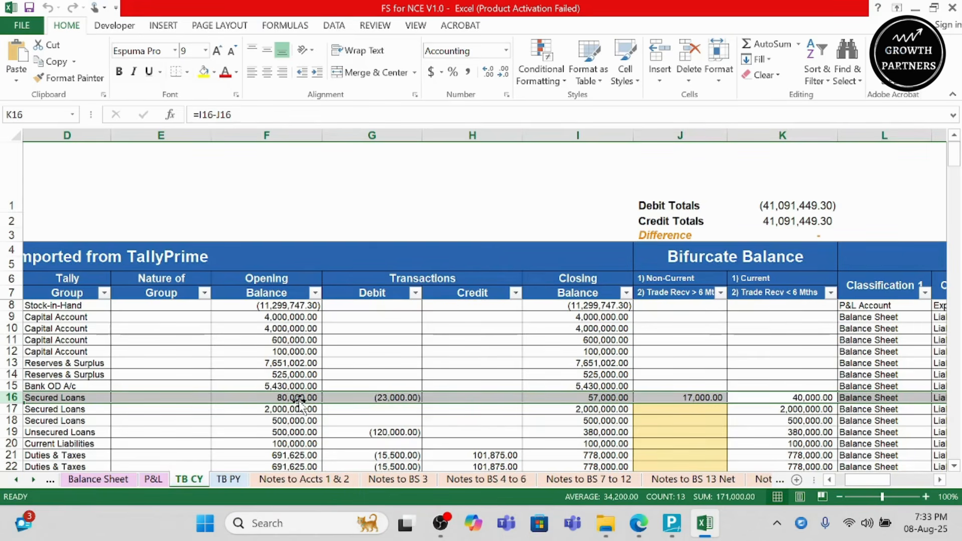
Enter 250000 as the non-current portion of the secured loan in row 18
key(Left)
key(Down)
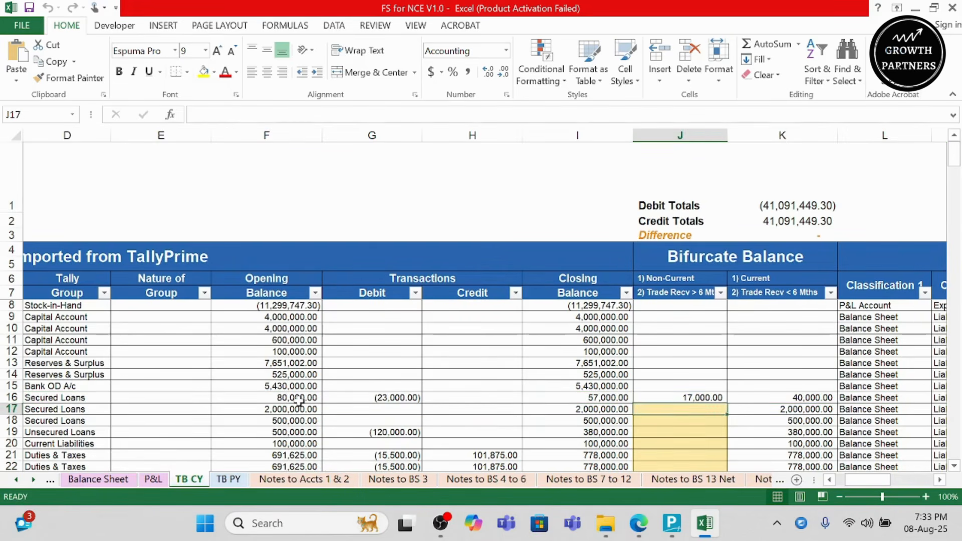
key(Down)
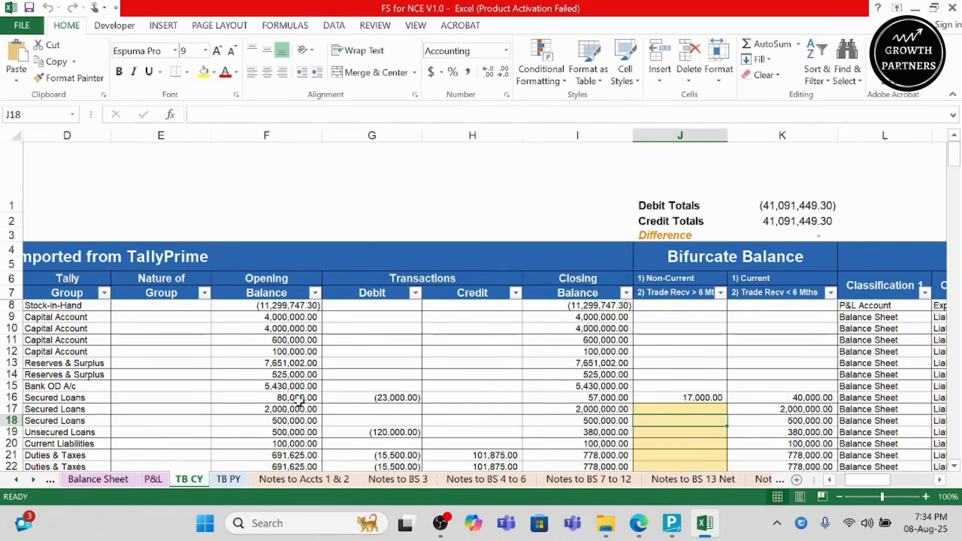
text(250000)
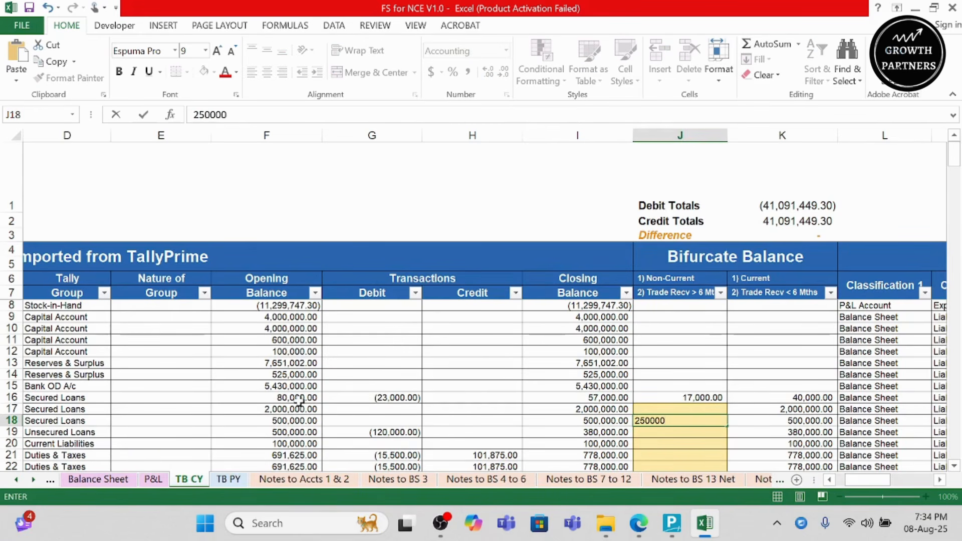
key(Tab)
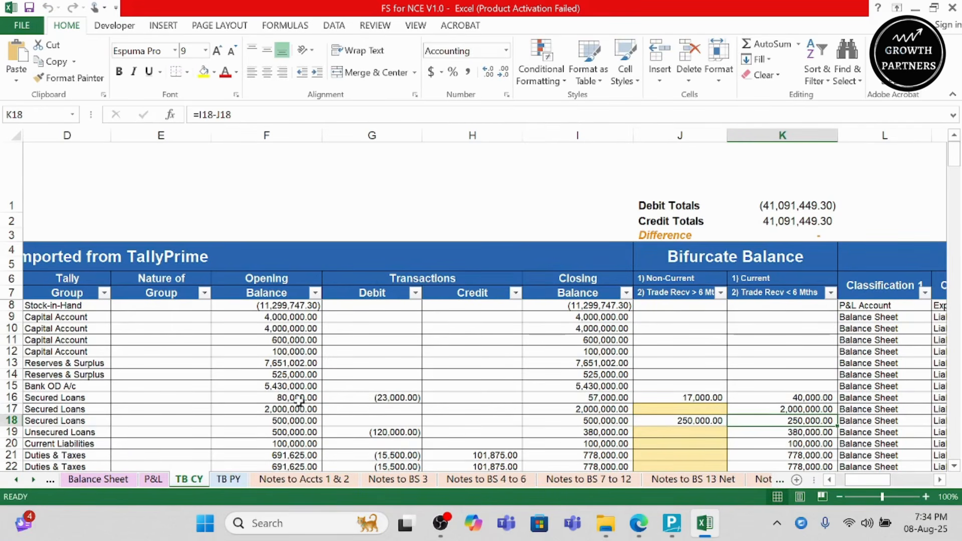
Examine which ledgers have Bifurcate Balance cells, going down through the P&L accounts and back to the Sundry Debtors rows
key(Down)
key(Down)
key(Down)
key(Down)
key(Down)
key(Down)
key(Down)
key(Down)
key(Down)
key(Down)
key(Down)
key(Down)
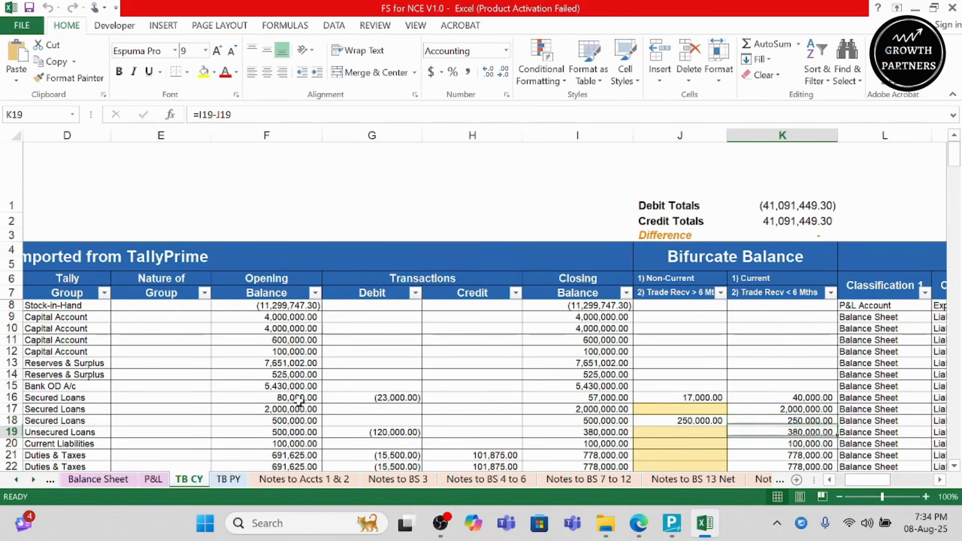
key(Down)
key(Down)
key(Down)
key(Down)
key(Down)
key(Down)
key(Down)
key(Down)
key(Down)
key(Down)
key(Down)
key(Down)
key(Down)
key(Down)
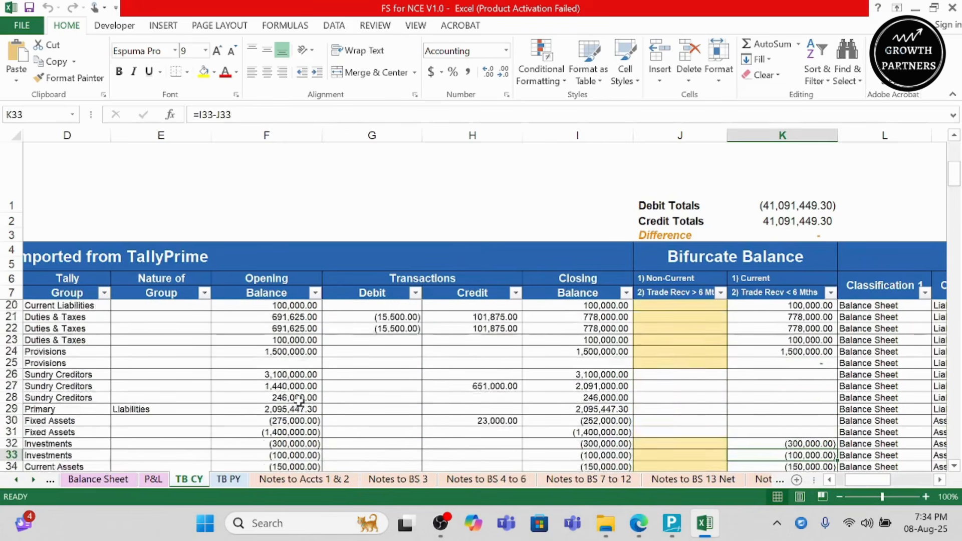
key(Down)
key(Down)
key(Down)
key(Down)
key(Down)
key(Down)
key(Down)
key(Down)
key(Down)
key(Down)
key(Down)
key(Down)
key(Down)
key(Down)
key(Down)
key(Down)
key(Down)
key(Down)
key(Down)
key(Down)
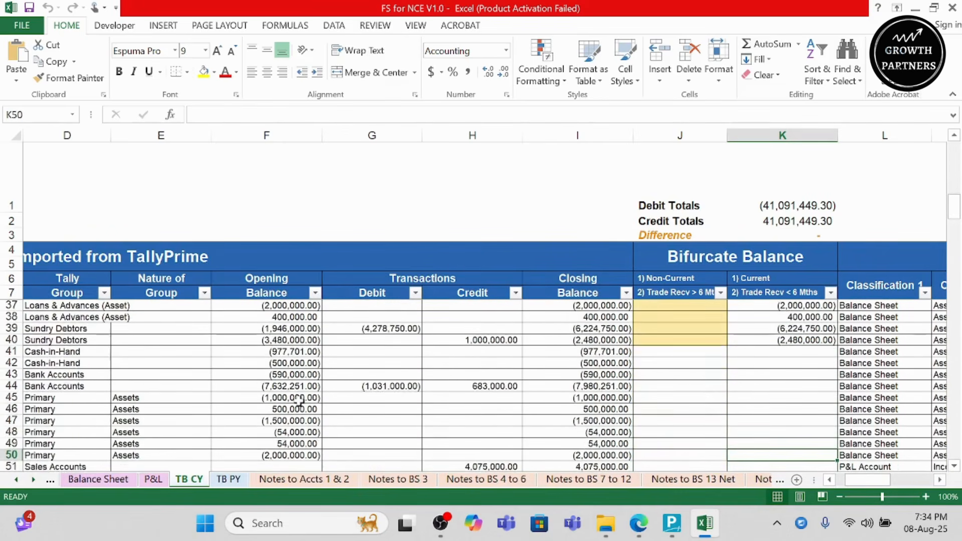
key(Down)
key(Down)
key(Down)
key(Down)
key(Down)
key(Down)
key(Down)
key(Down)
key(Down)
key(Down)
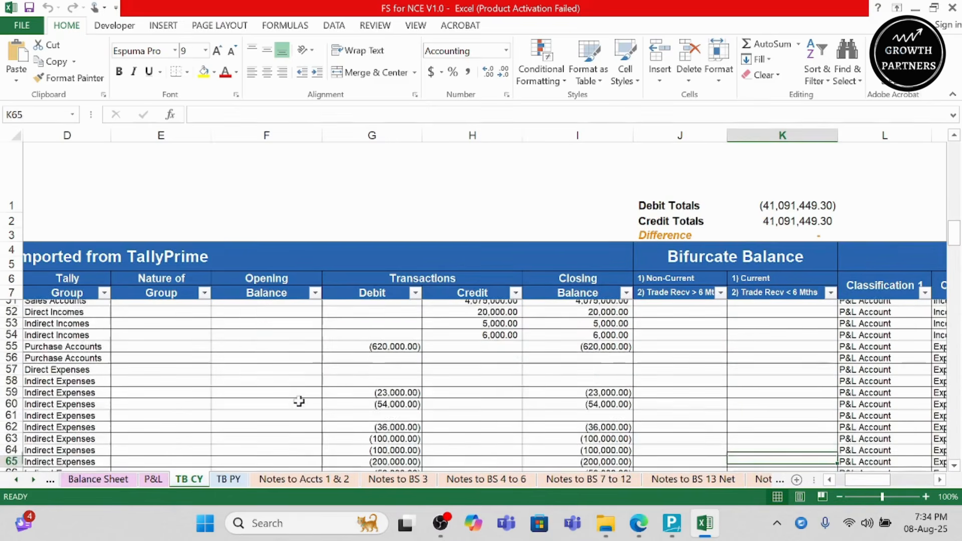
key(Up)
key(Up)
key(Up)
key(Up)
key(Up)
key(Up)
key(Up)
key(Up)
key(Up)
key(Up)
key(Up)
key(Up)
key(Up)
key(Up)
key(Up)
key(Up)
key(Up)
key(Up)
key(Up)
key(Up)
key(Up)
key(Up)
key(Up)
key(Up)
key(Up)
key(Up)
key(Up)
key(Up)
key(Up)
key(Up)
key(Up)
key(Up)
key(Up)
key(Up)
key(Up)
key(Up)
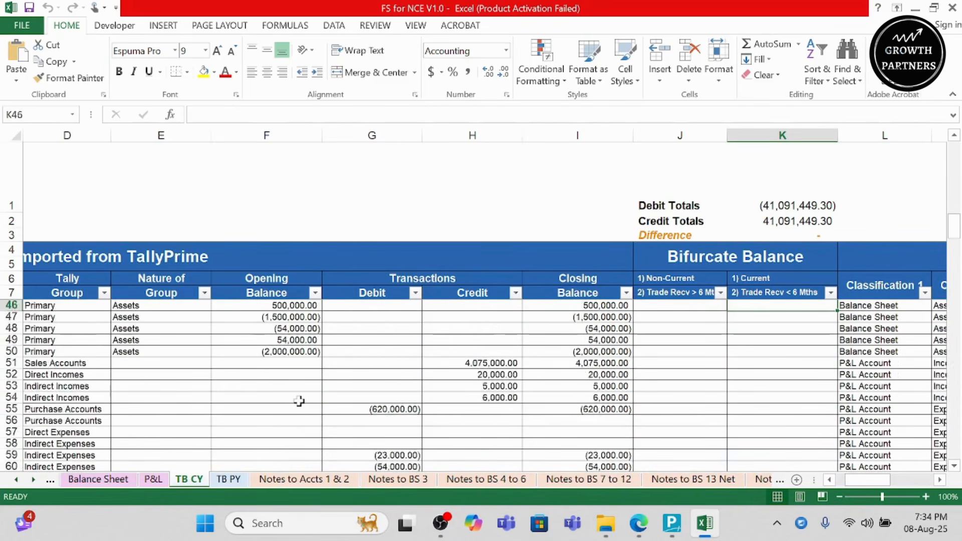
key(Down)
key(Down)
key(Down)
key(Down)
key(Down)
key(Down)
key(Down)
key(Down)
key(Down)
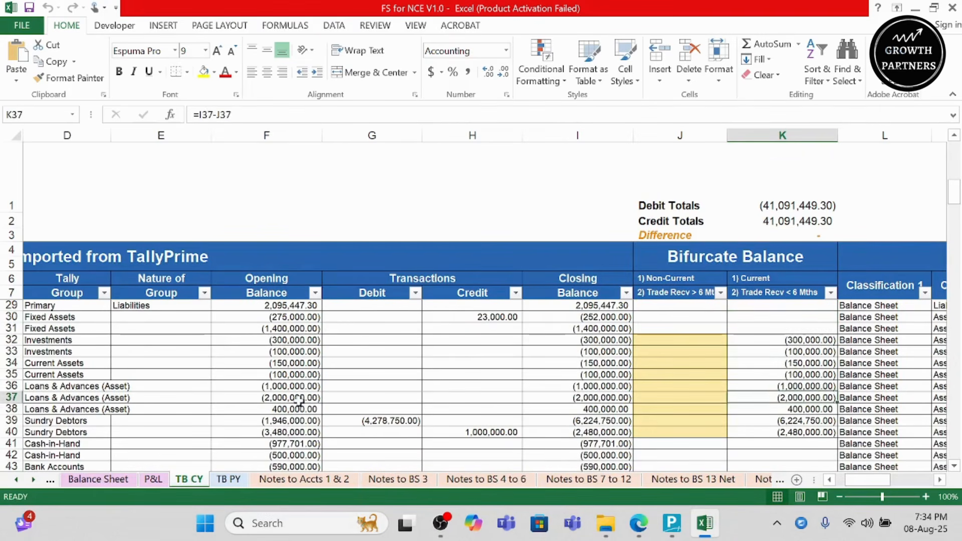
Try to enter a positive 150,000 as the over-6-months trade receivable for the Sundry Debtors ledger in row 39
key(Left)
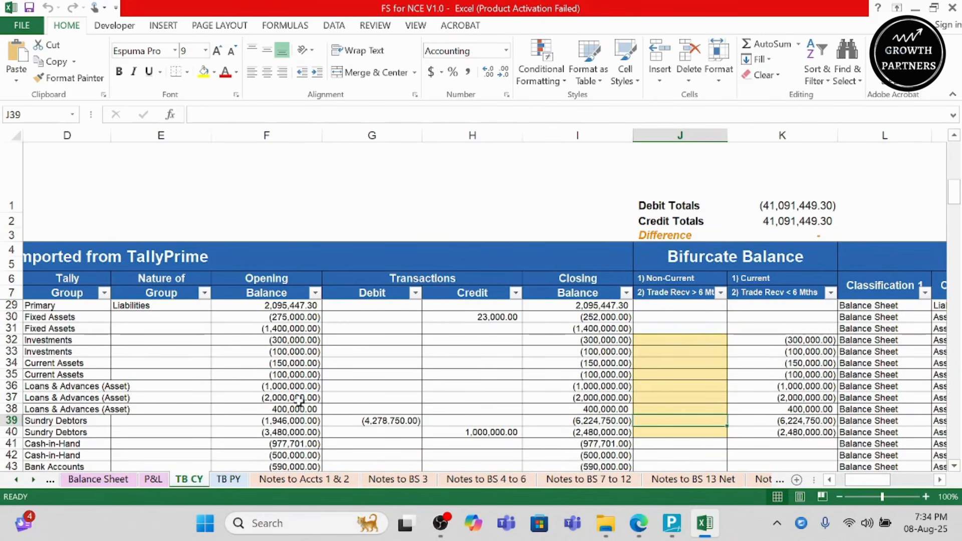
key(Right)
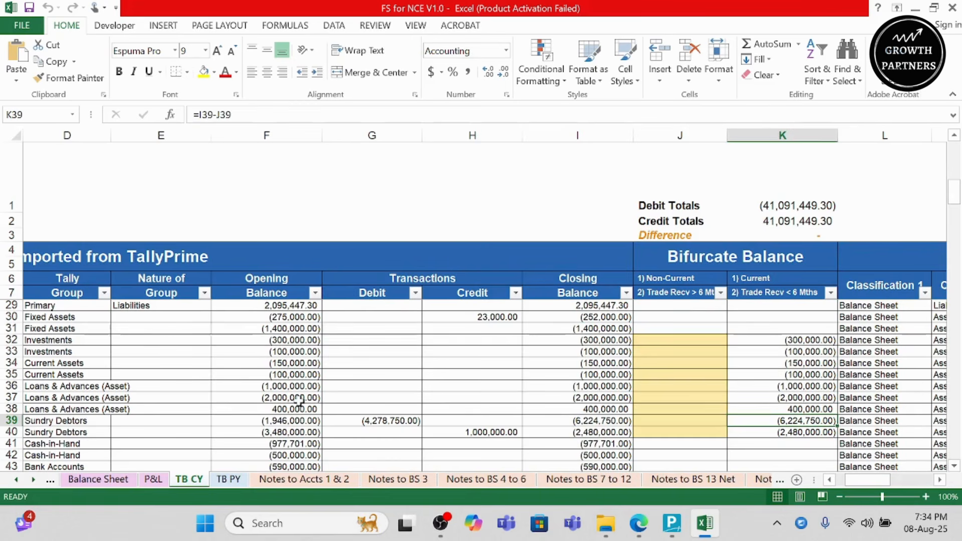
key(Left)
text(1)
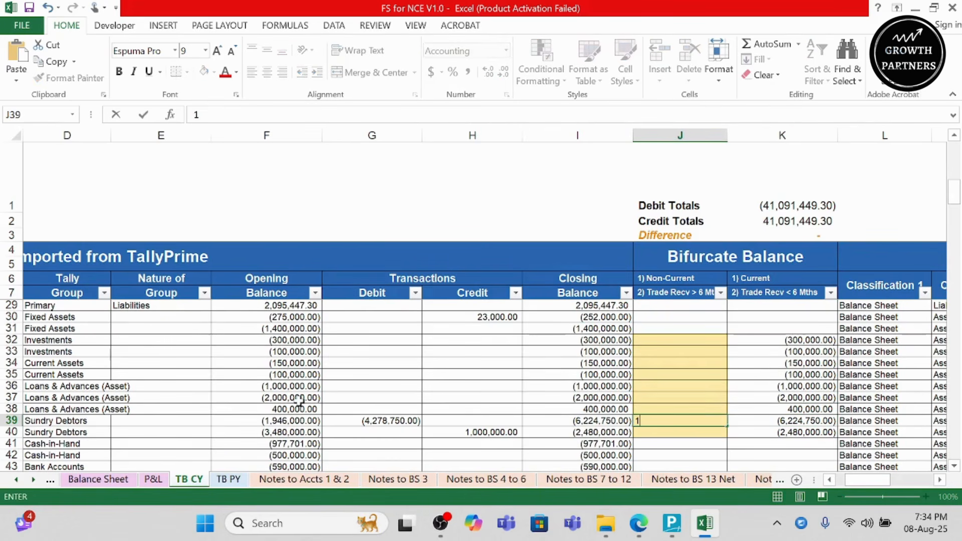
text(50,000)
key(Return)
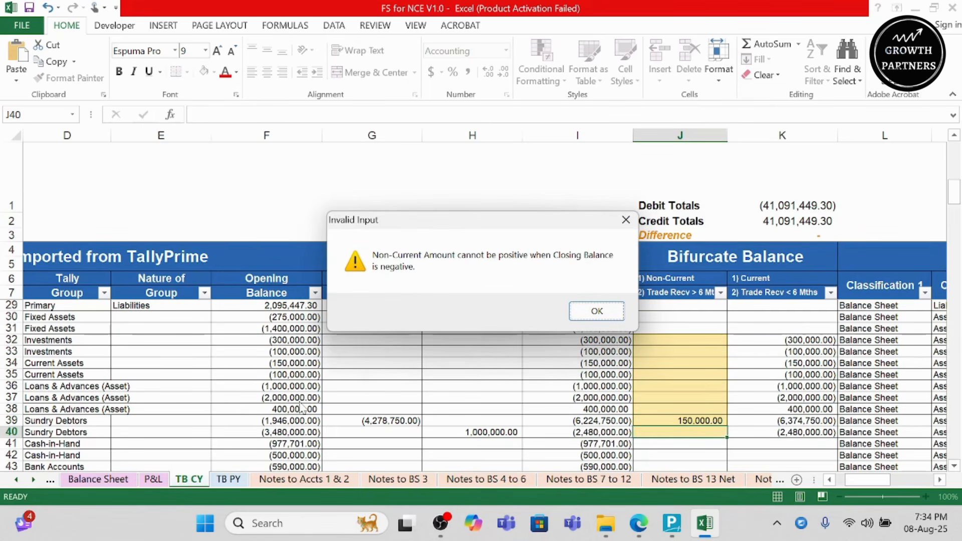
key(Return)
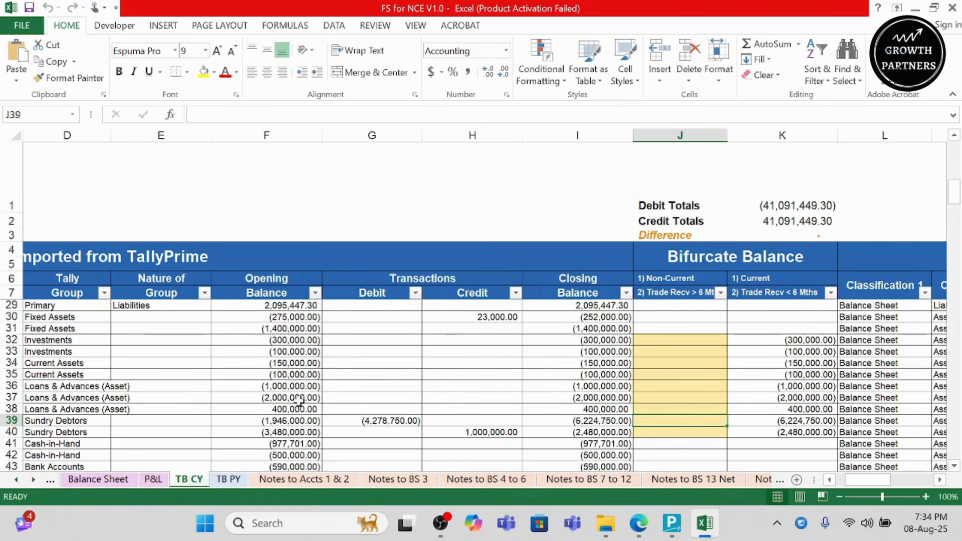
Enter -150000 as the over-6-months trade receivable for the Sundry Debtors ledger in row 39
text(-1)
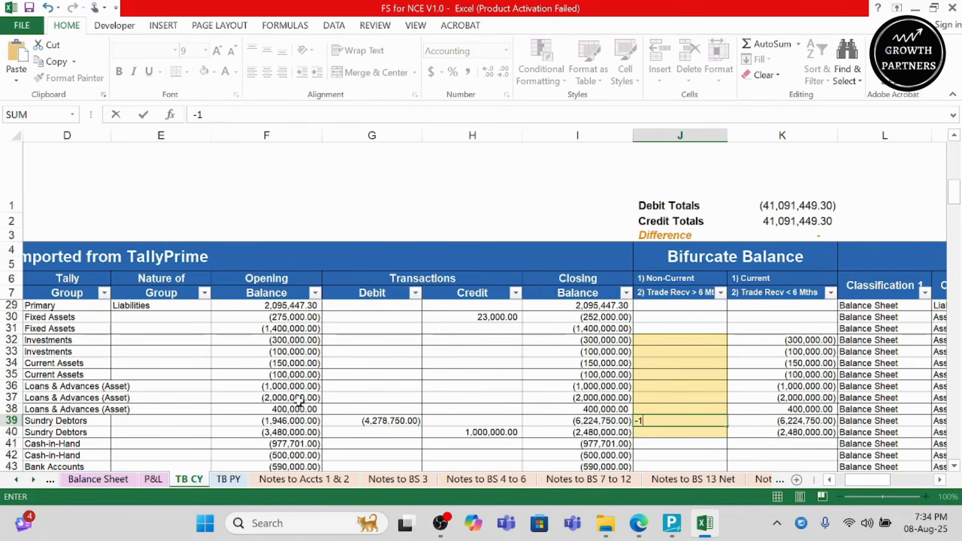
text(50000)
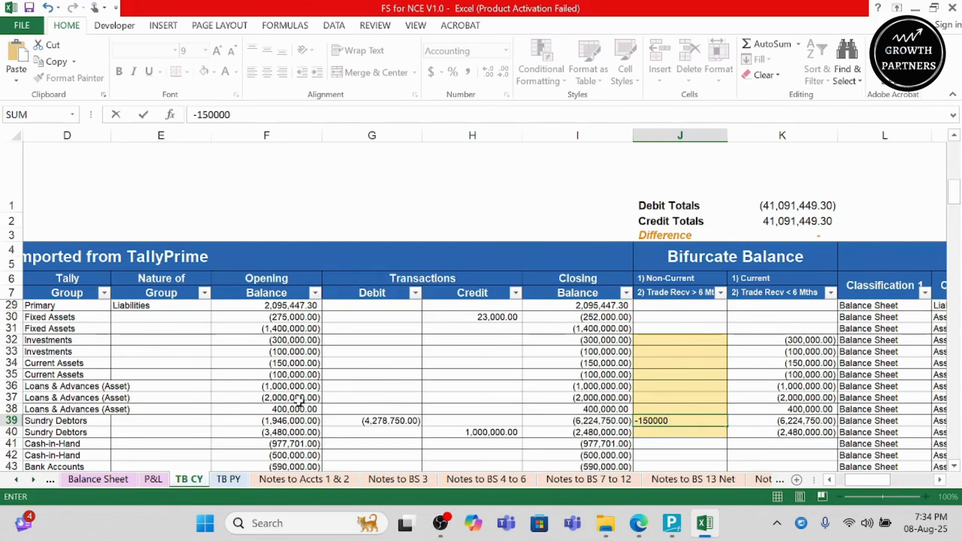
key(Tab)
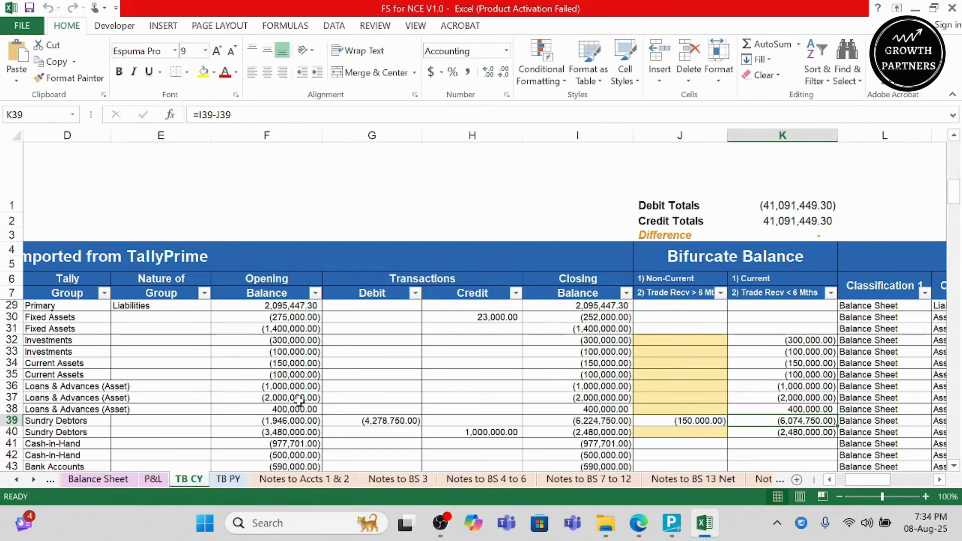
Select the non-current cells of the investments, current assets, and loans and advances in rows 32 to 38
key(Up)
key(Left)
key(shift+Up)
key(shift+Up)
key(shift+Up)
key(shift+Up)
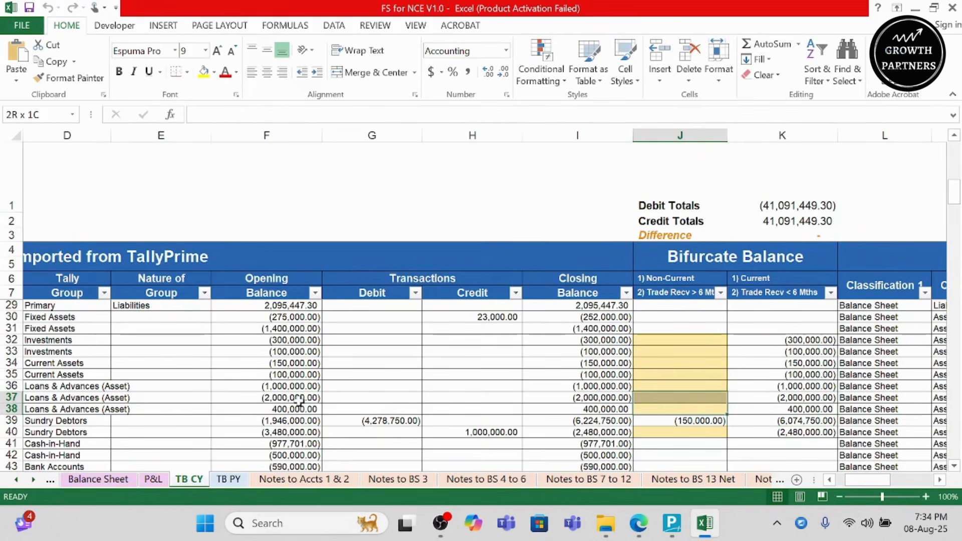
key(shift+Up)
key(shift+Up)
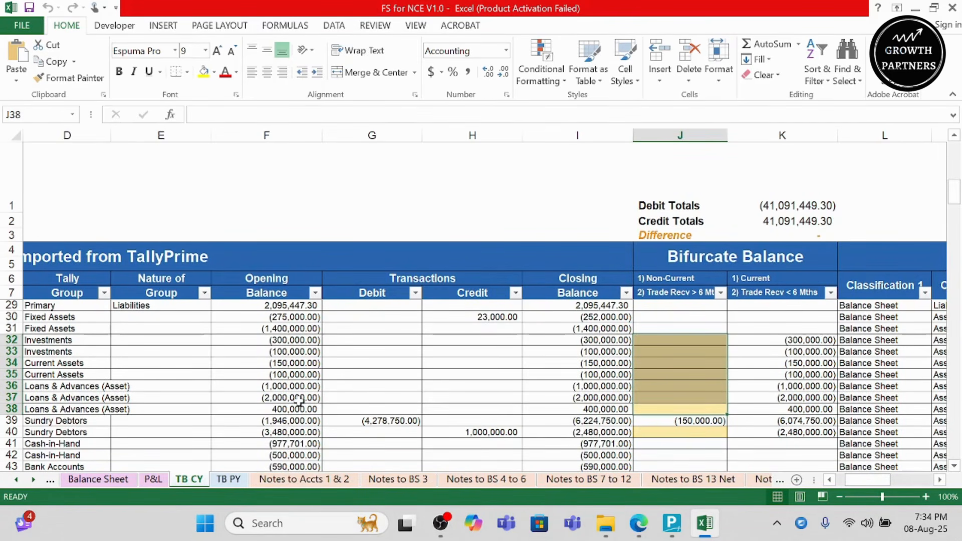
Update all notes with the Classification 5 mapping from the TB CY sheet
key(Right)
key(Right)
key(Right)
key(Right)
key(Right)
key(Right)
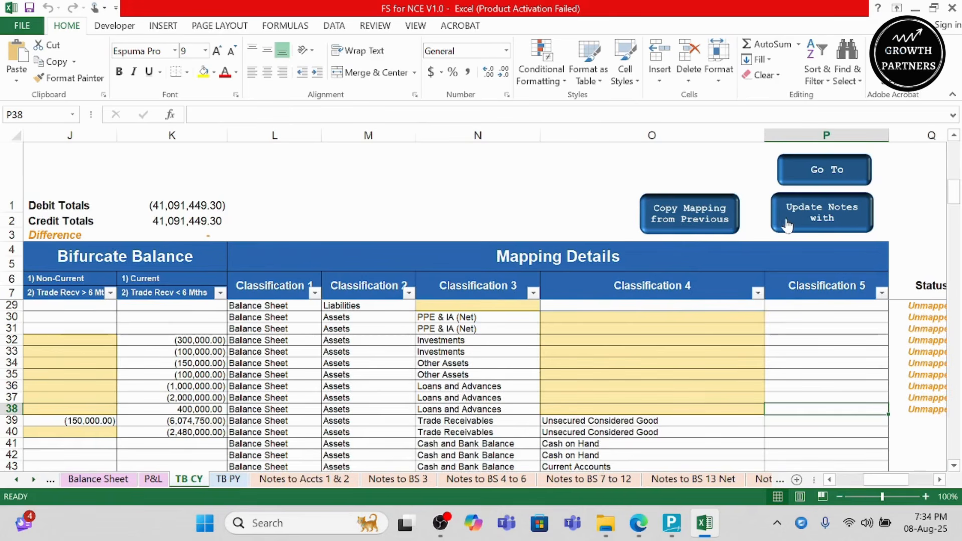
click(807, 224)
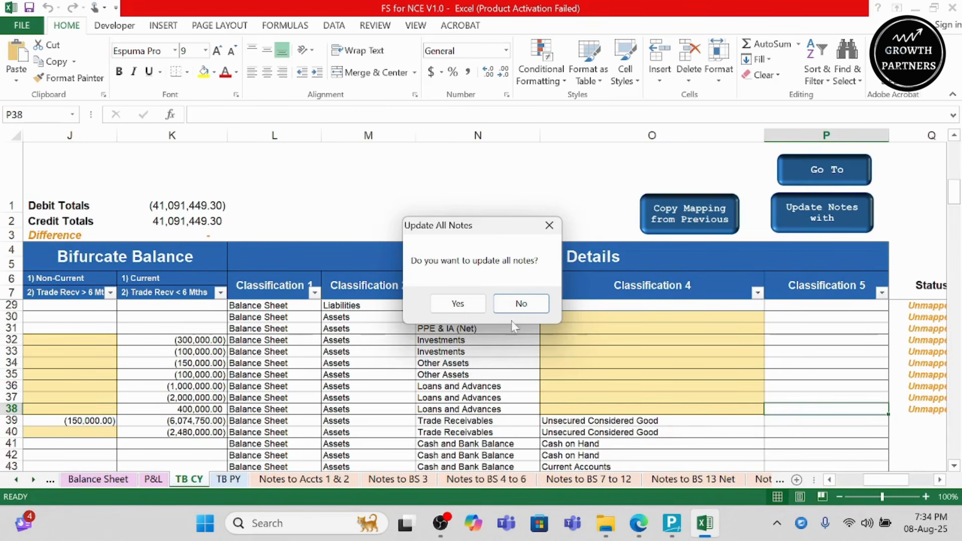
click(458, 304)
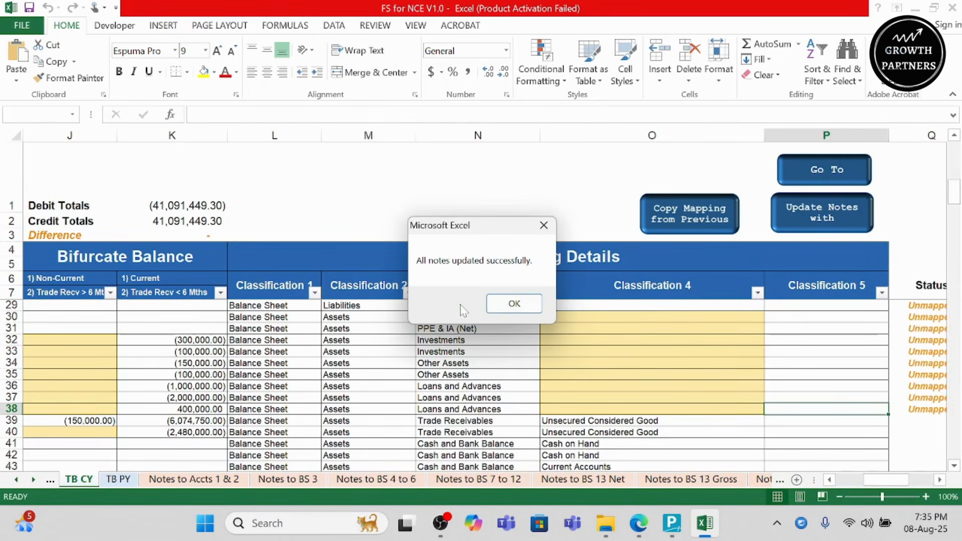
click(514, 303)
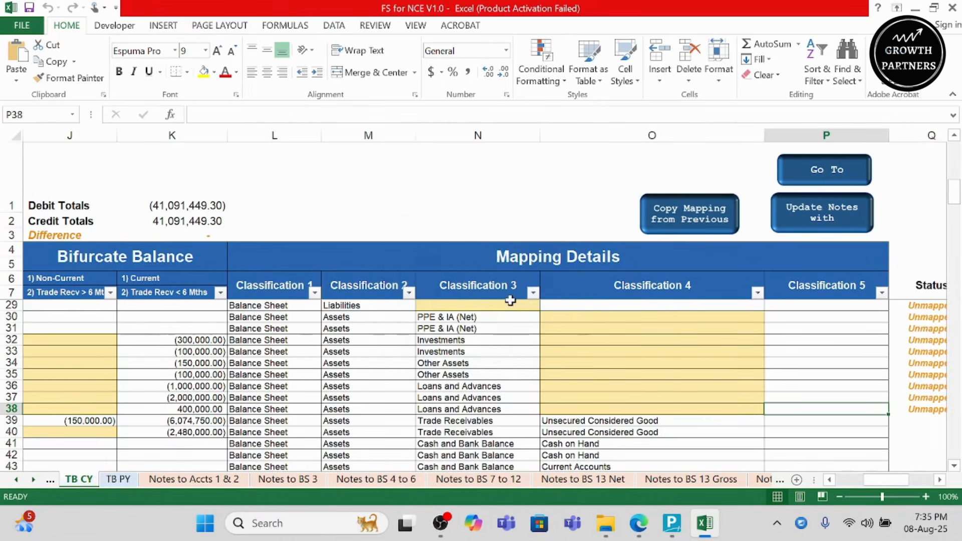
Copy the current-year mapping to the previous year on the TB PY sheet, updating all notes along with it
click(119, 479)
click(78, 480)
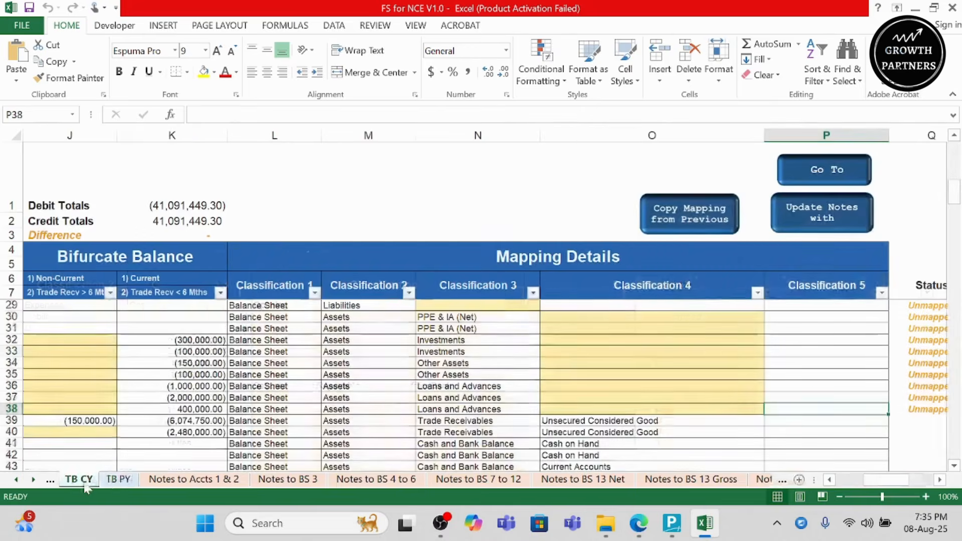
click(121, 481)
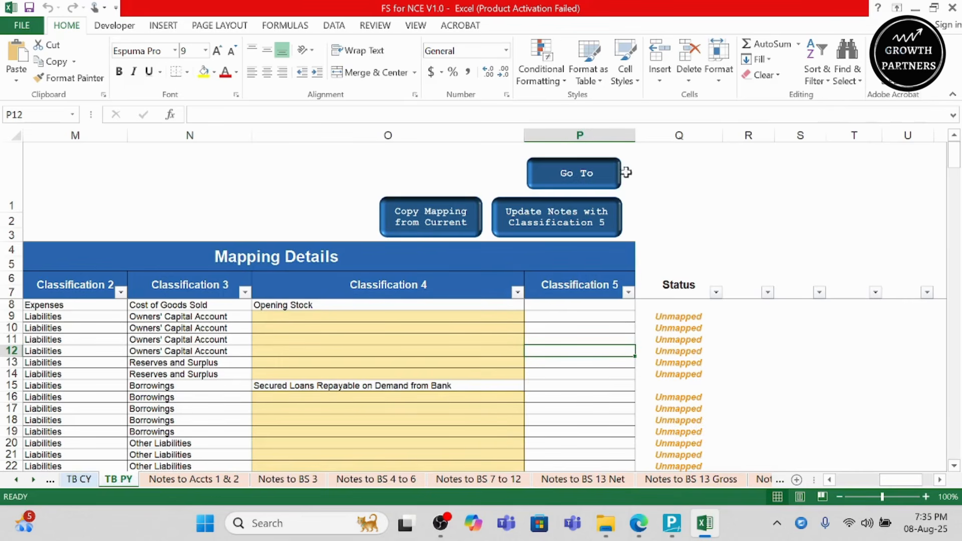
click(458, 229)
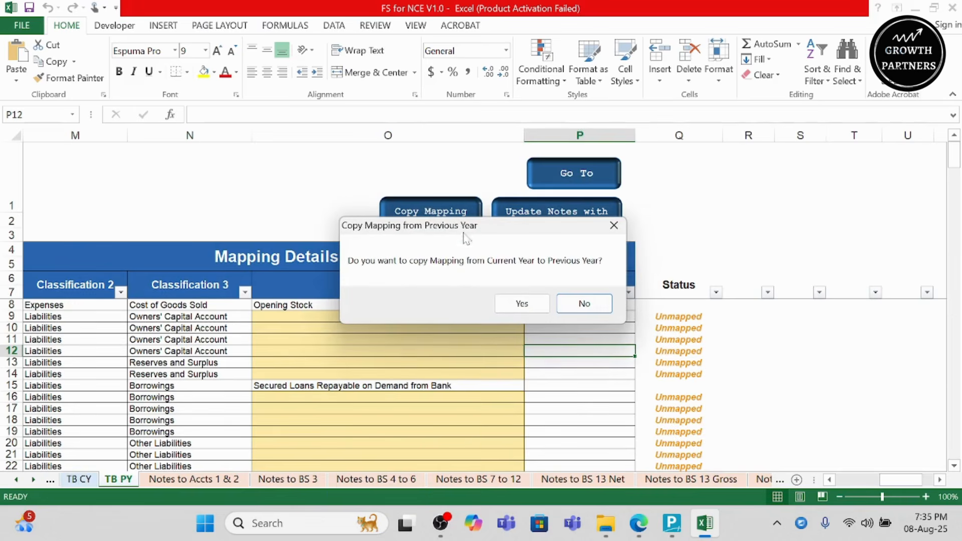
click(521, 303)
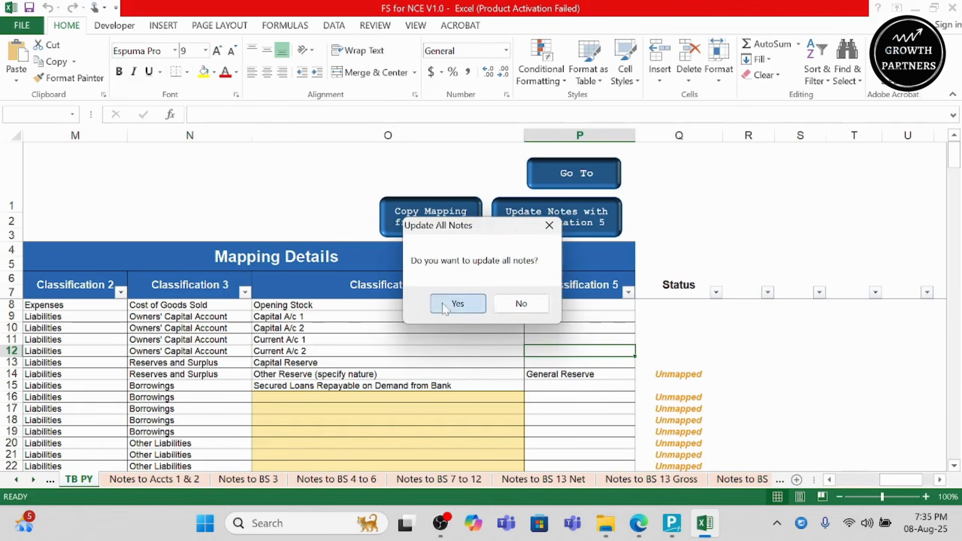
click(442, 302)
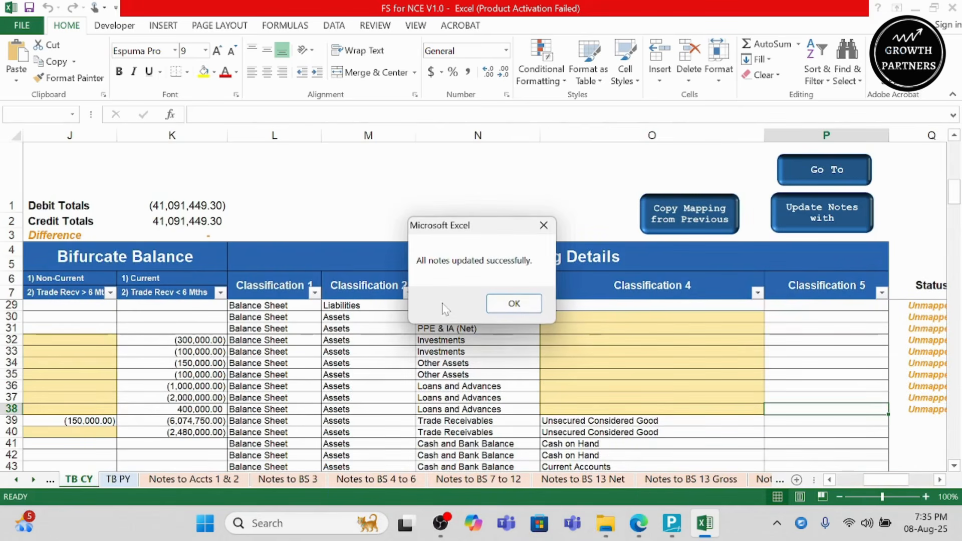
click(514, 303)
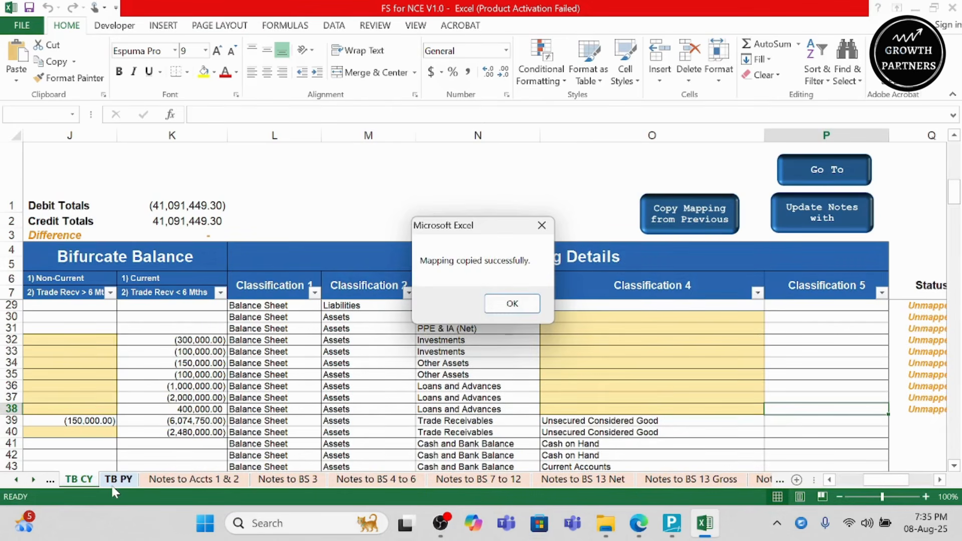
click(508, 304)
click(118, 479)
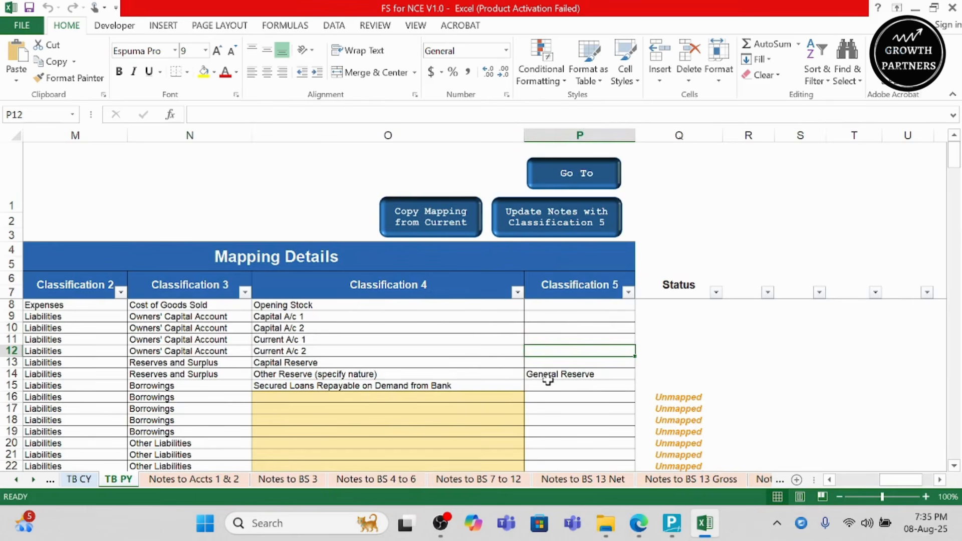
Update all notes with the Classification 5 mapping from the TB PY sheet
scroll(548, 379, down, 1)
click(566, 220)
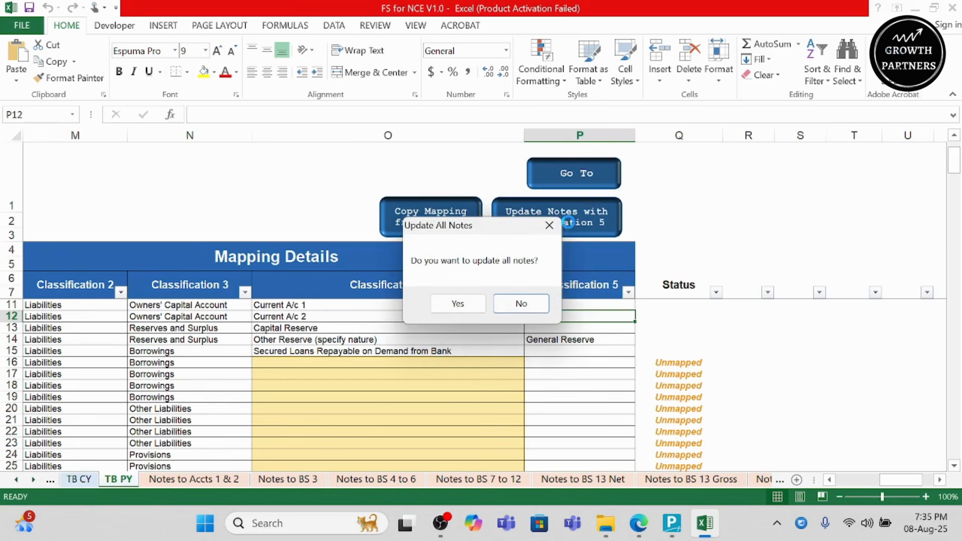
click(458, 303)
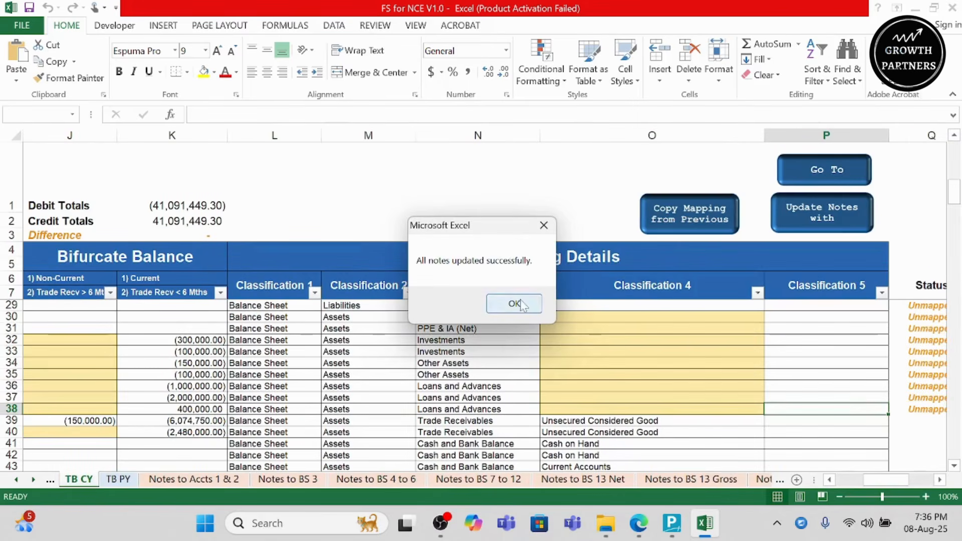
click(515, 303)
click(120, 479)
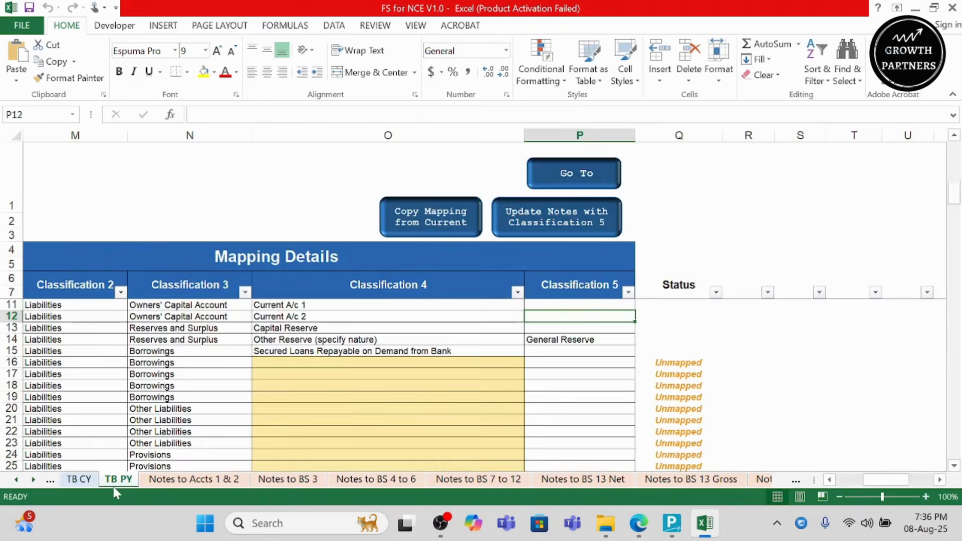
Check the remaining ledger mappings on TB CY and look through the Notes to Accts 1 & 2 sheet
click(80, 480)
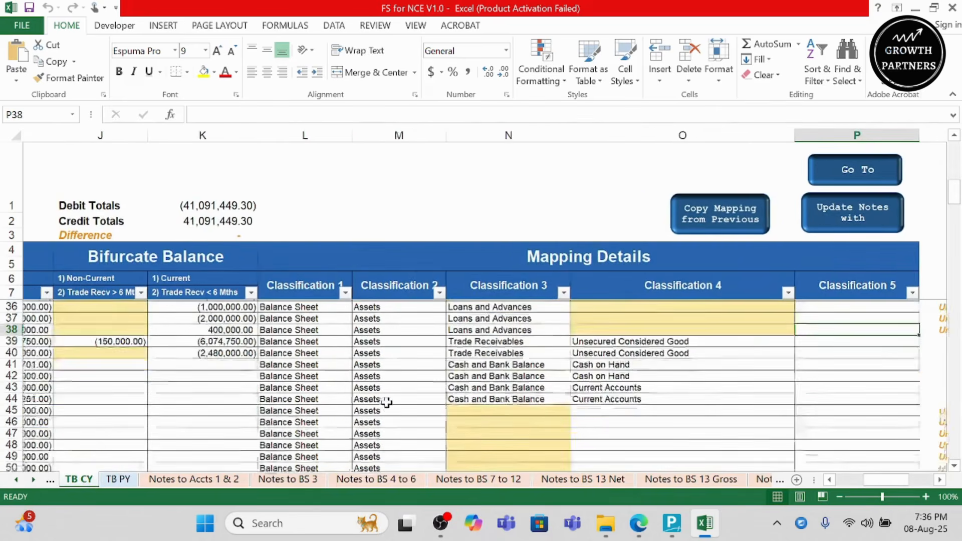
scroll(387, 402, down, 9)
scroll(386, 403, right, 3)
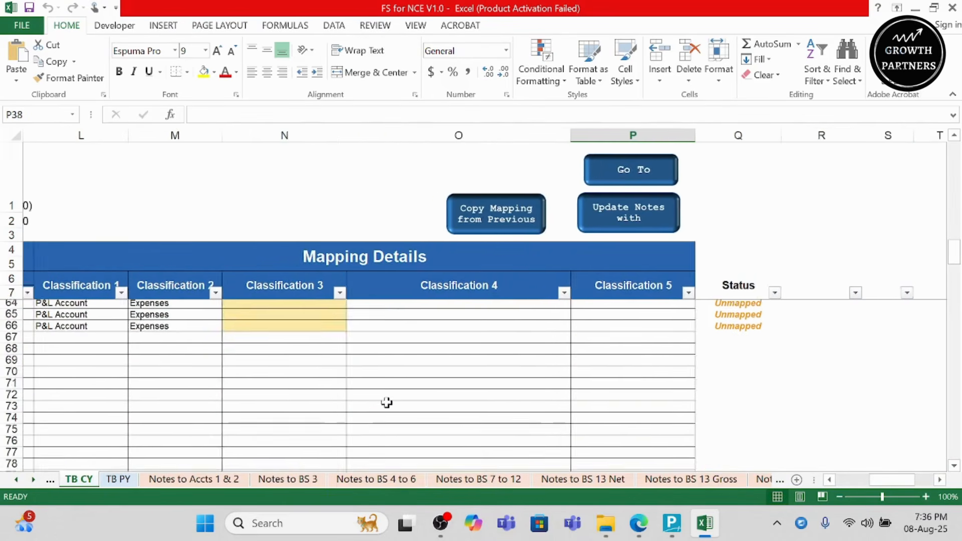
click(146, 481)
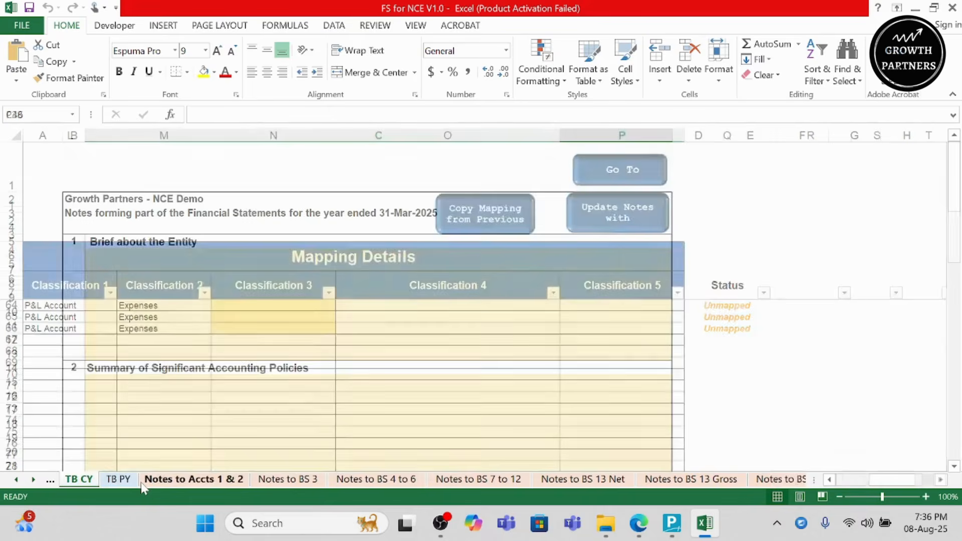
scroll(368, 355, down, 14)
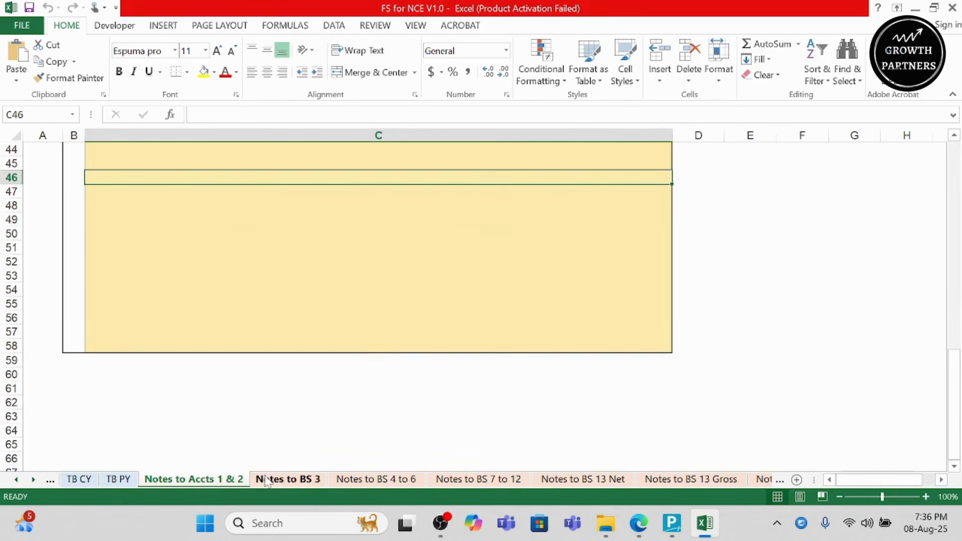
Examine the owners' contribution and current account tables on the Notes to BS 3 sheet
click(287, 479)
scroll(384, 369, down, 3)
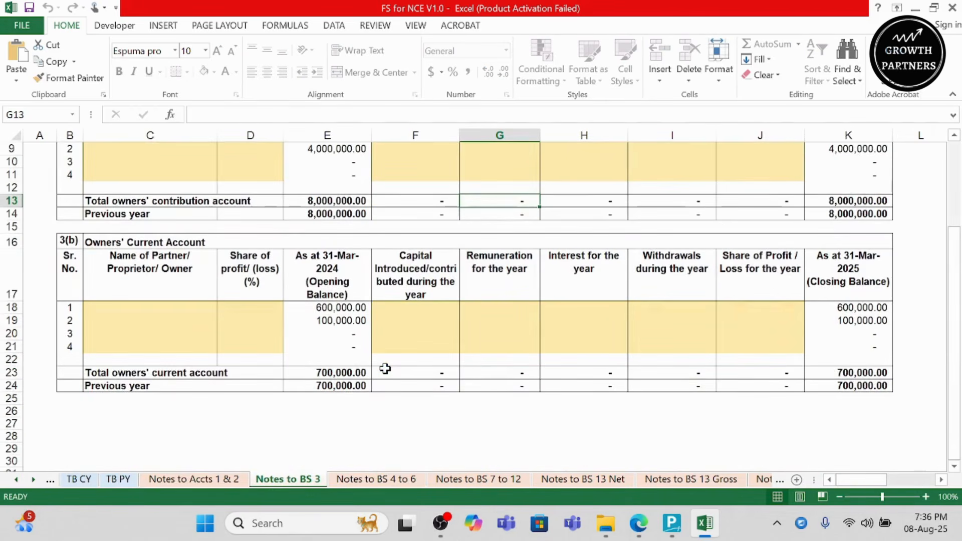
scroll(385, 368, up, 3)
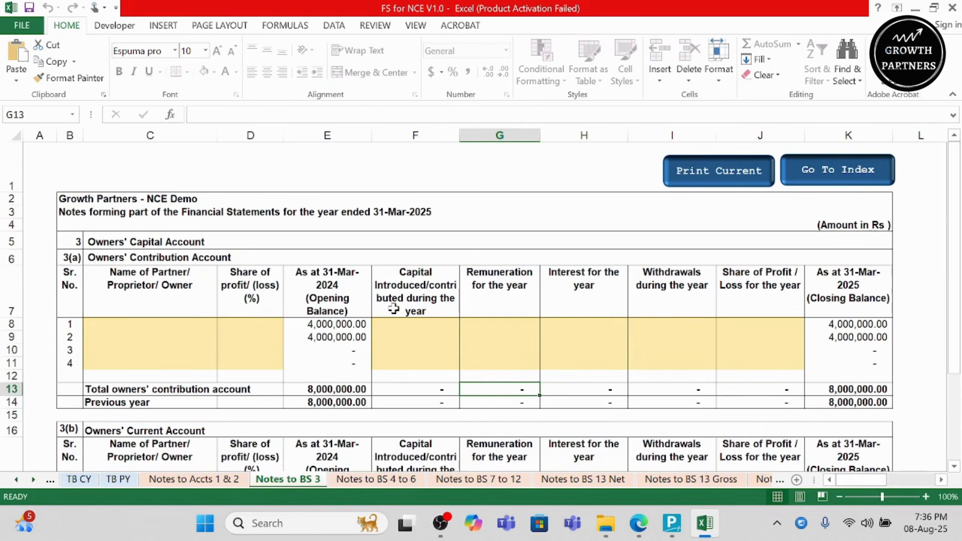
scroll(393, 309, down, 3)
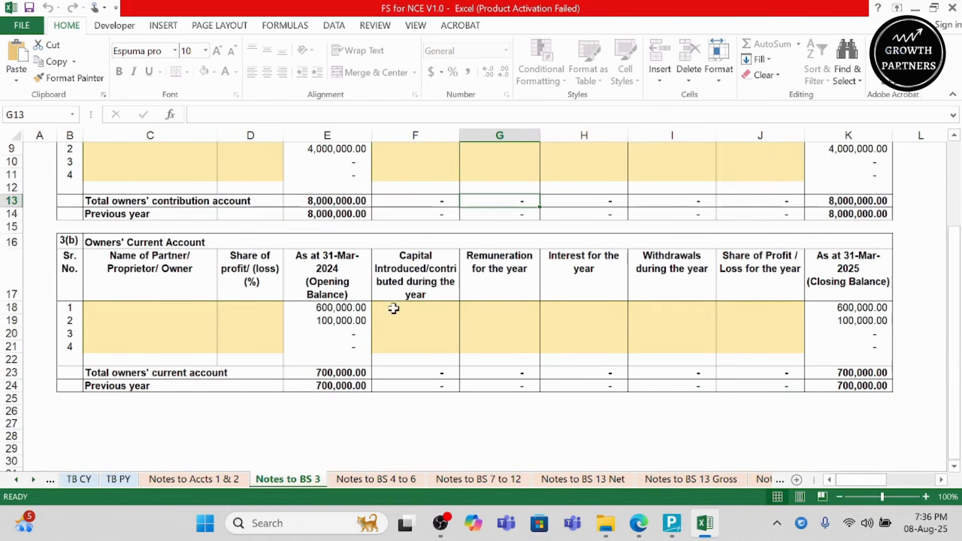
scroll(368, 441, up, 2)
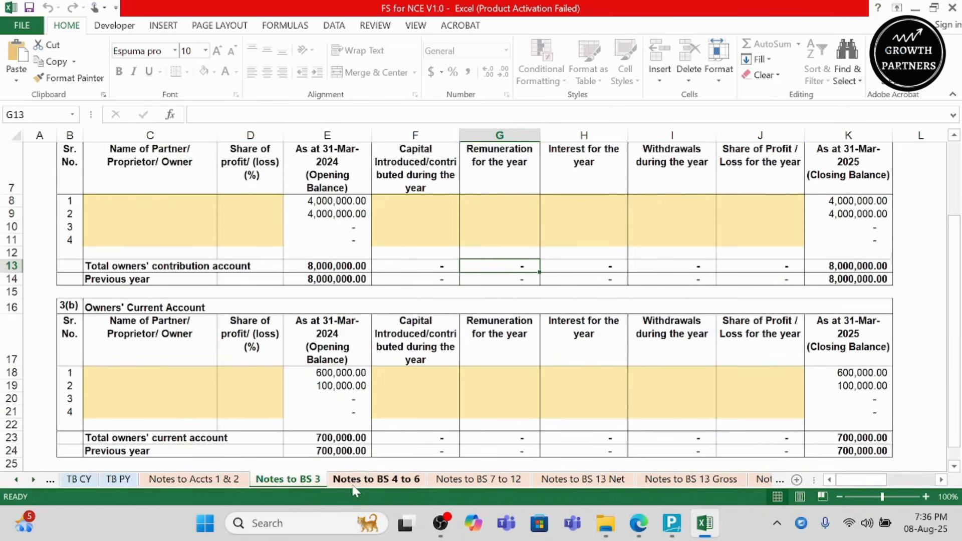
Export the Notes to BS 4 to 6 sheet to PDF
click(360, 480)
click(425, 353)
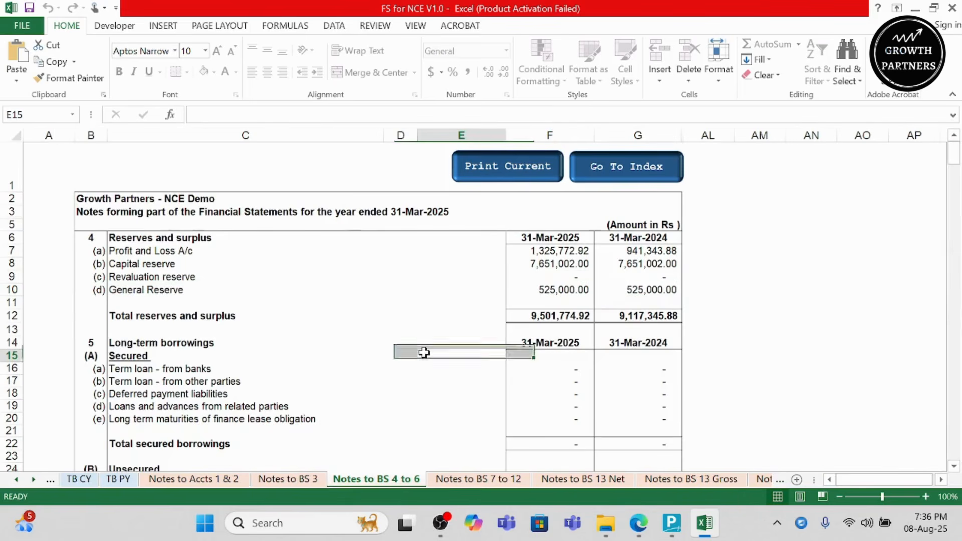
scroll(539, 258, down, 1)
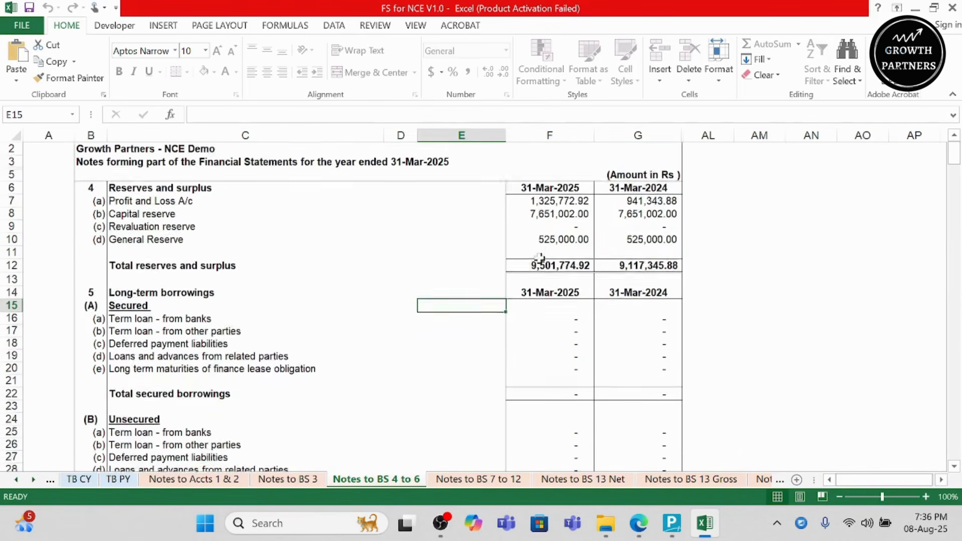
scroll(539, 259, up, 1)
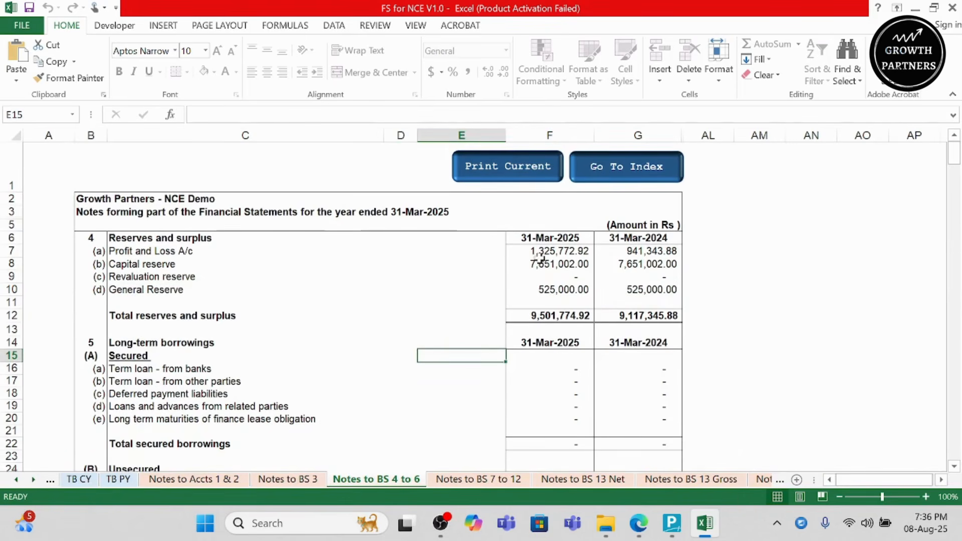
click(514, 171)
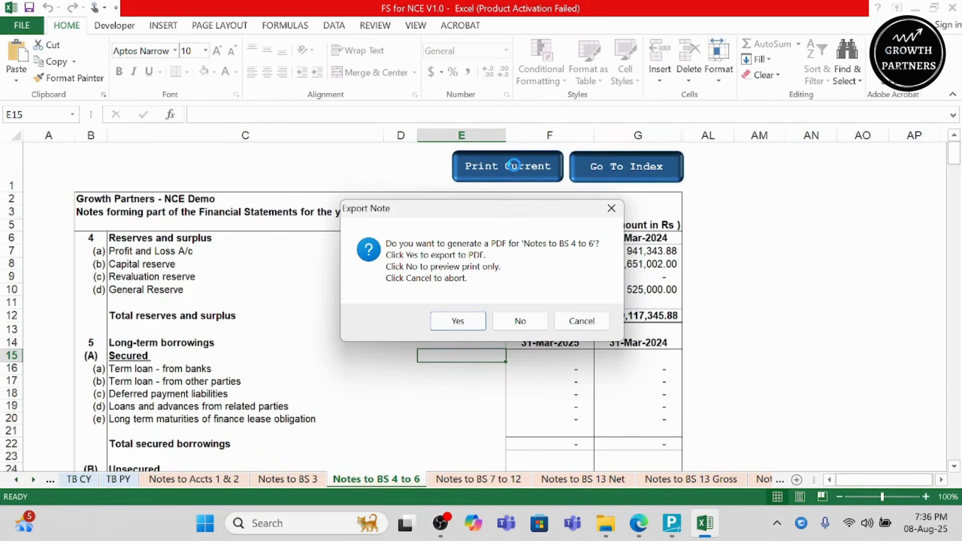
click(464, 320)
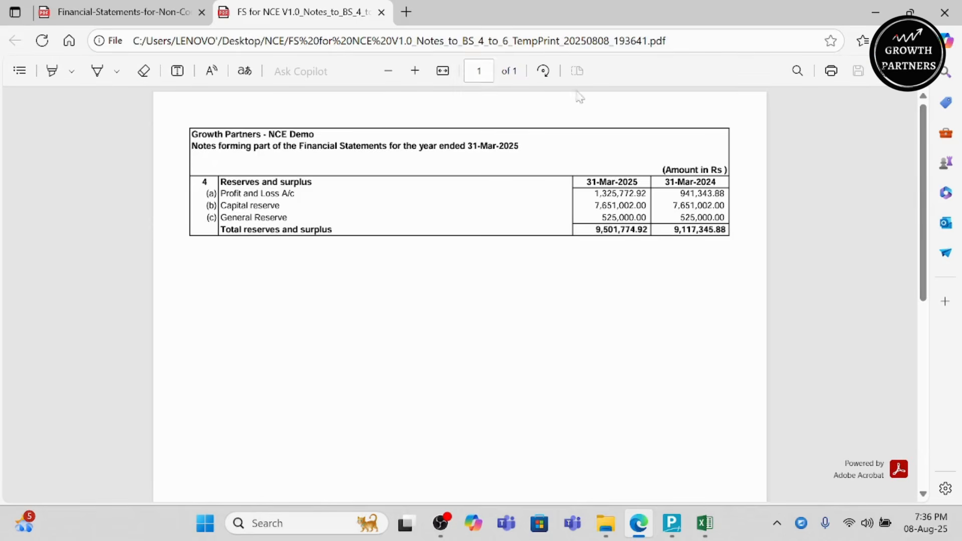
Compare the exported PDF in Edge with the reserves and borrowings notes on the Notes to BS 4 to 6 sheet in Excel
click(144, 10)
click(301, 13)
click(704, 521)
scroll(650, 368, down, 12)
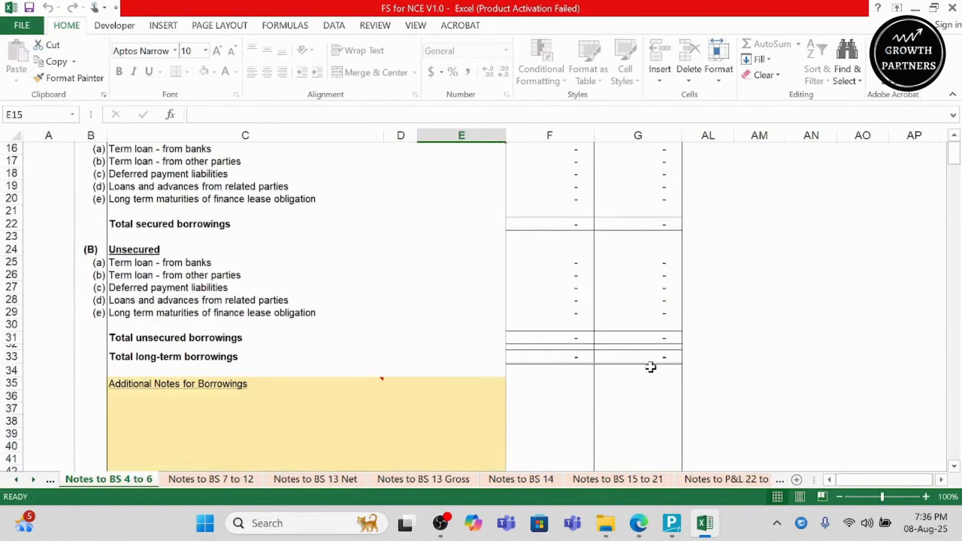
scroll(650, 369, up, 15)
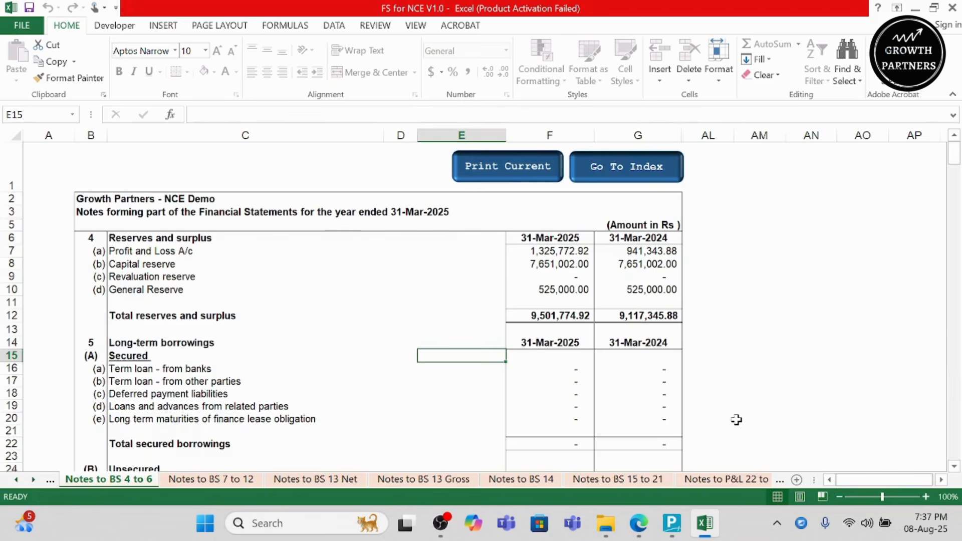
click(705, 521)
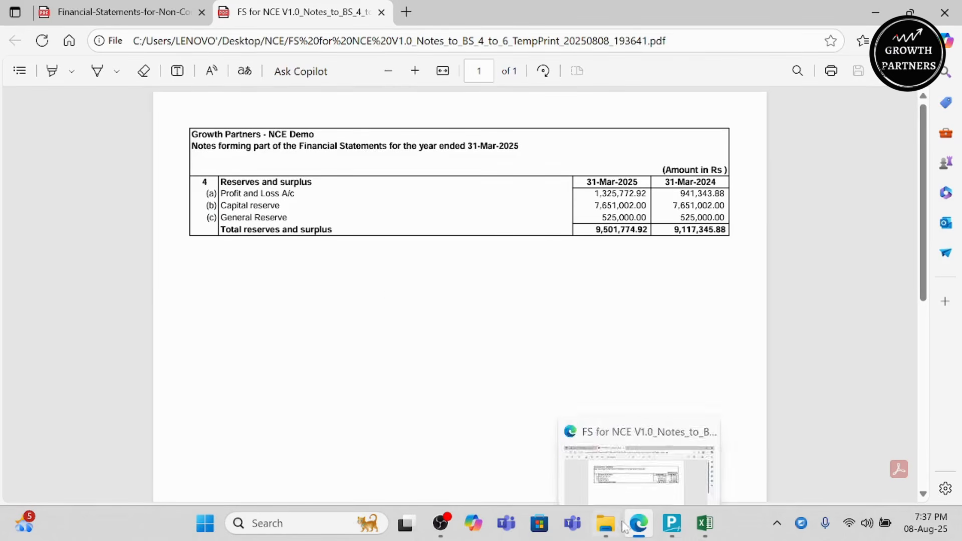
click(704, 523)
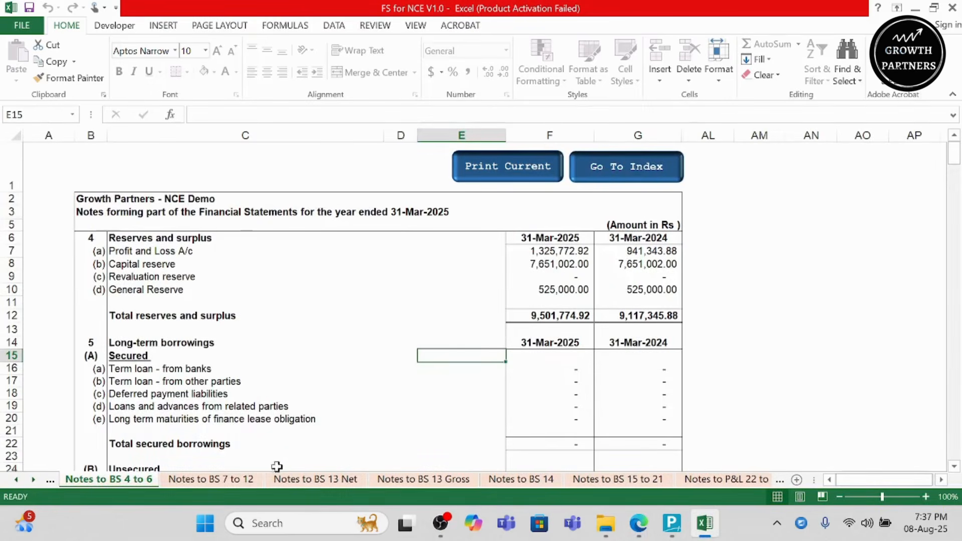
Examine the Notes to BS 7 to 12 sheet and the net and gross property, plant and equipment notes on the BS 13 sheets
click(211, 479)
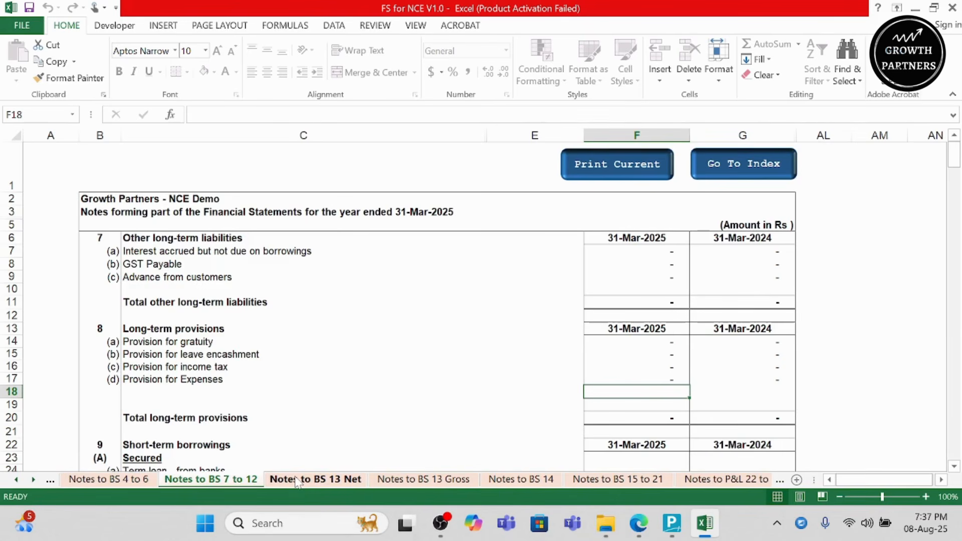
click(336, 481)
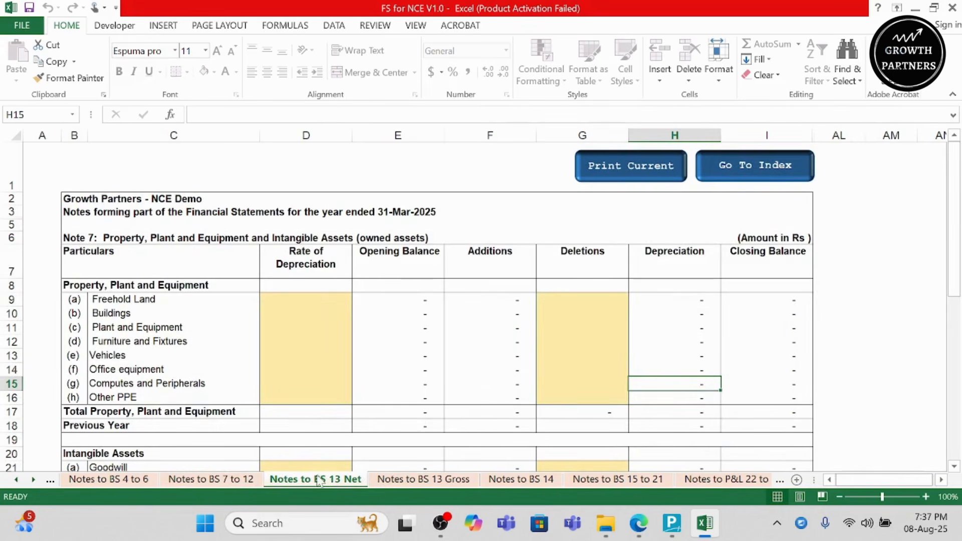
scroll(387, 400, down, 3)
scroll(387, 400, up, 3)
click(393, 481)
scroll(463, 431, down, 5)
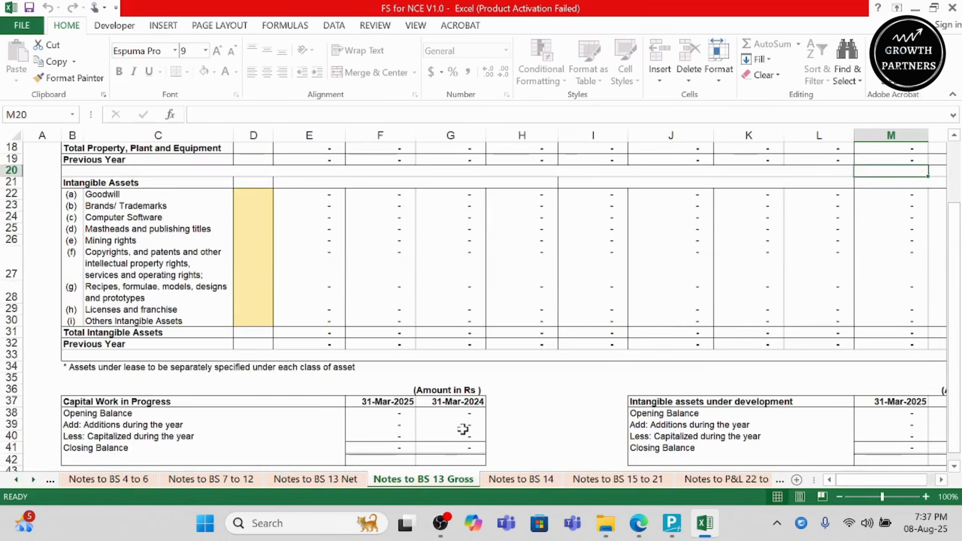
scroll(396, 379, up, 5)
click(316, 480)
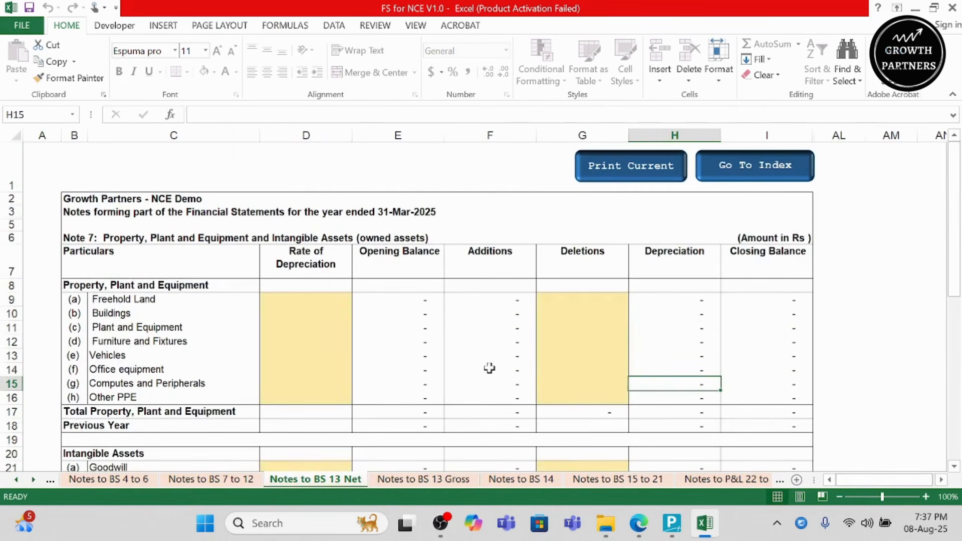
Examine the non-current investments note on Notes to BS 14 and compare the stock mappings on the Stock CY and Stock PY sheets
click(513, 481)
scroll(513, 483, down, 5)
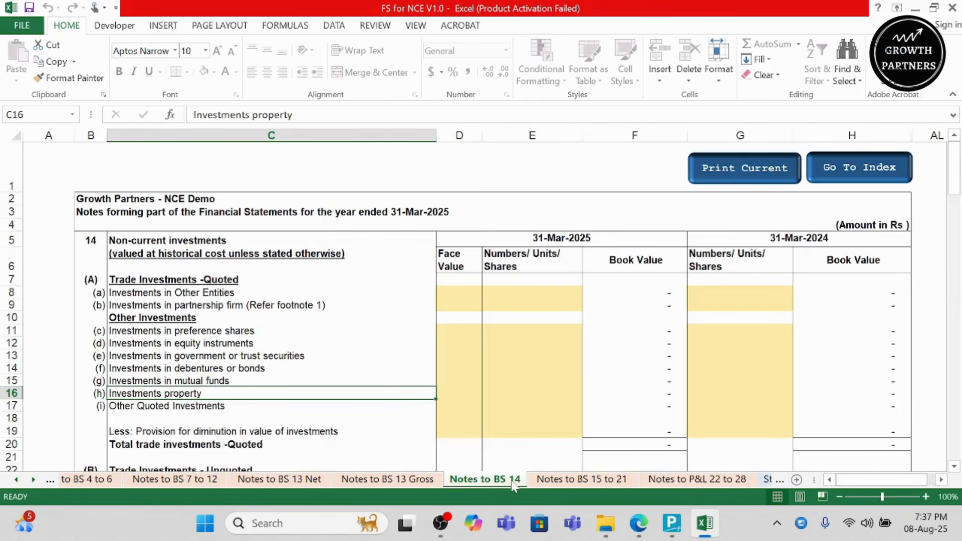
scroll(501, 481, down, 2)
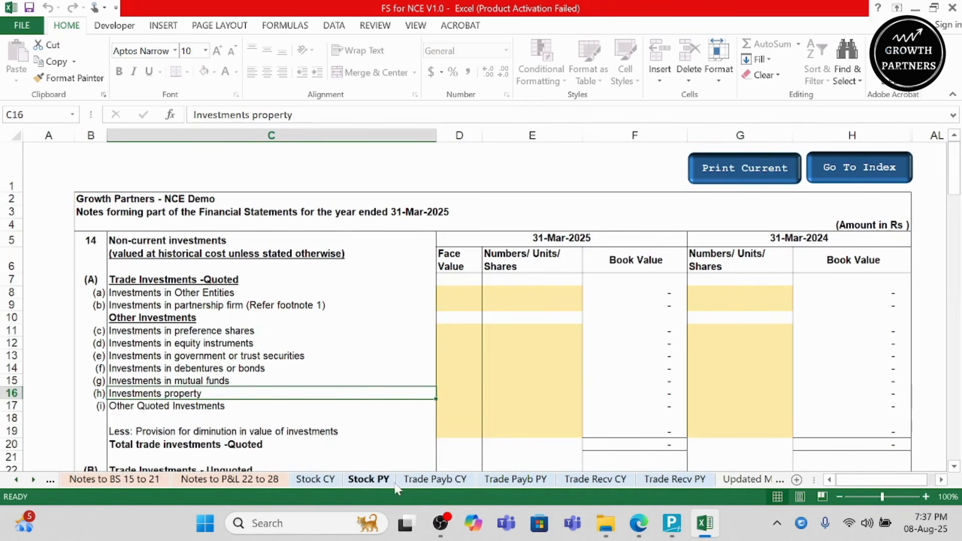
click(326, 481)
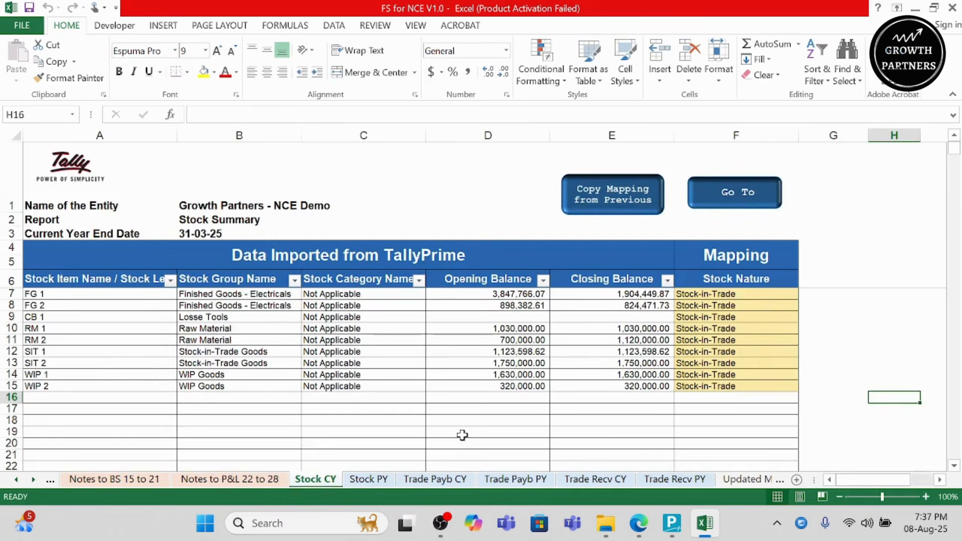
click(365, 481)
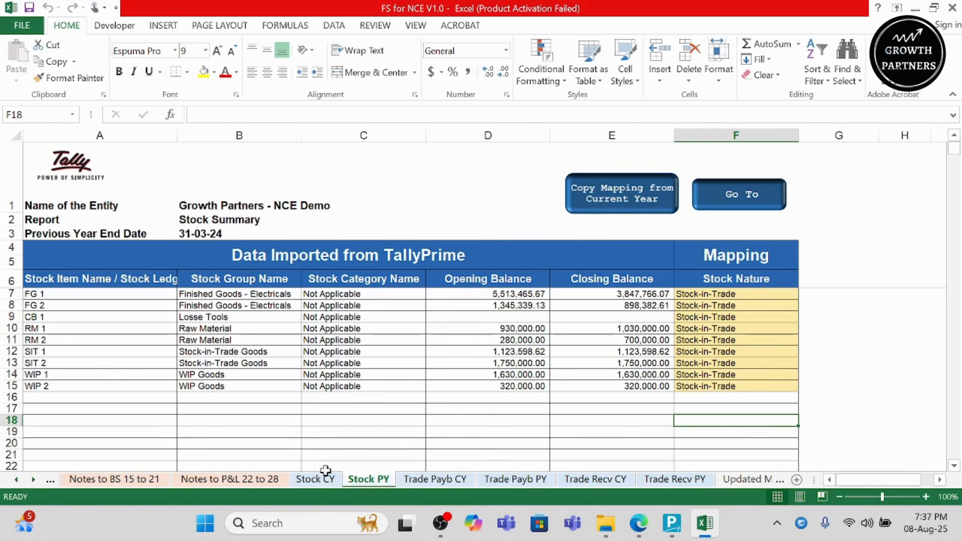
click(311, 480)
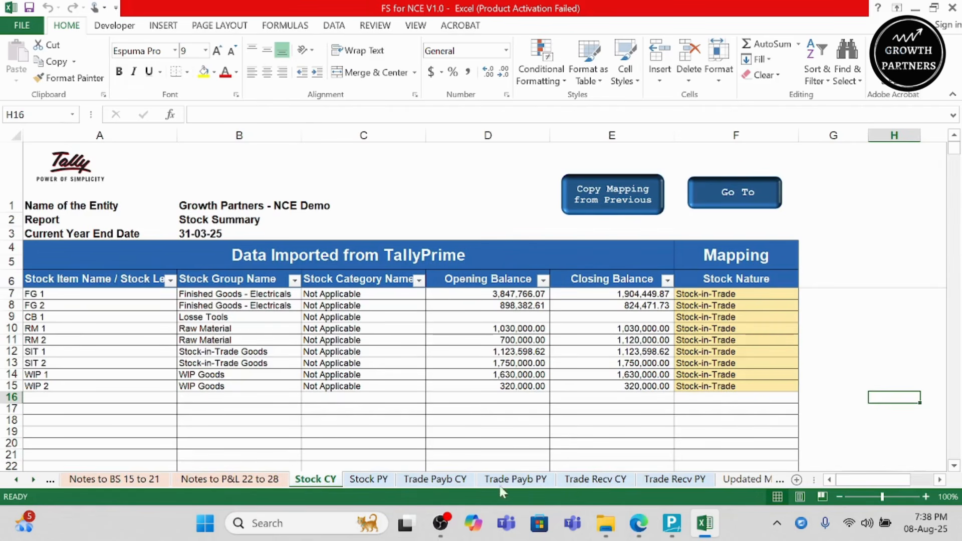
Review the import details, entity details and signatory headings on the Basic Info sheet row by row
scroll(513, 486, right, 1)
scroll(513, 486, left, 7)
scroll(513, 486, left, 7)
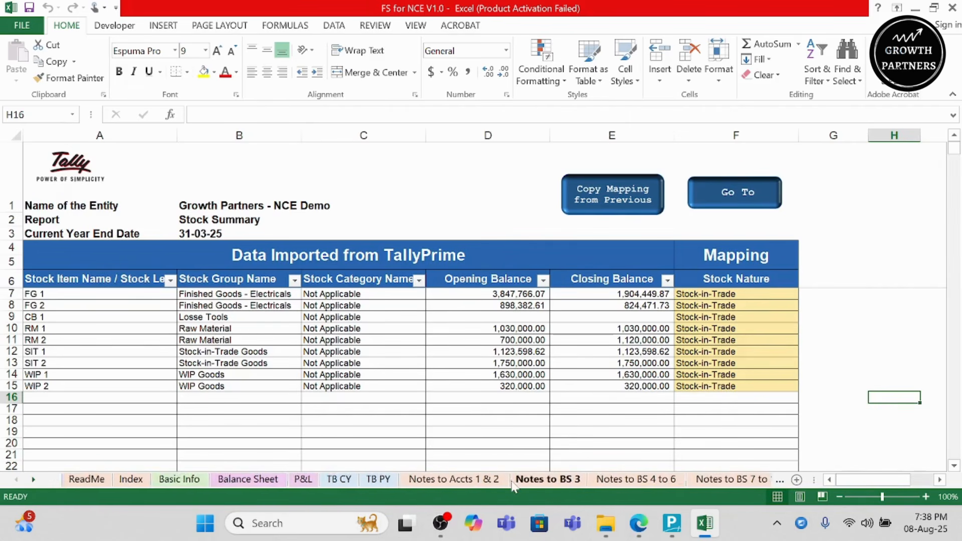
click(174, 480)
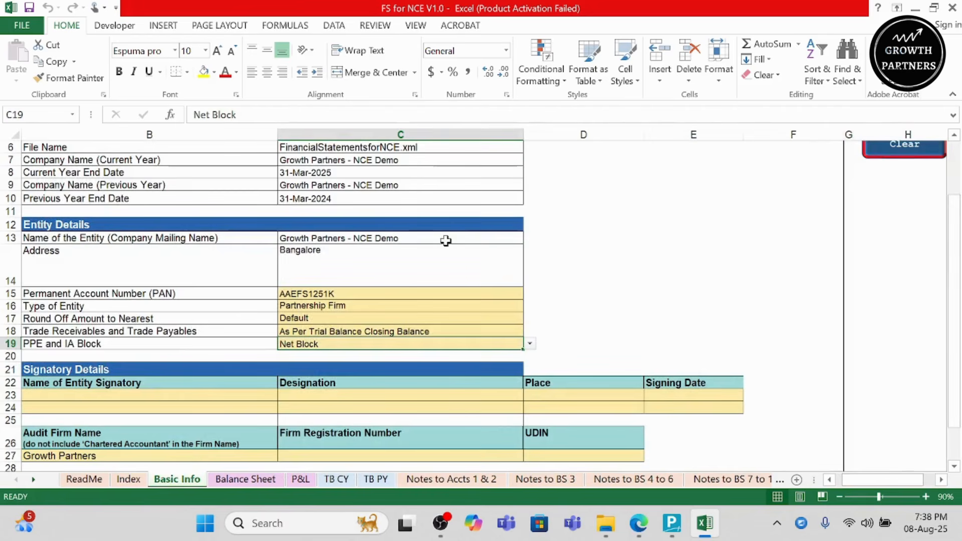
scroll(445, 239, up, 2)
click(564, 229)
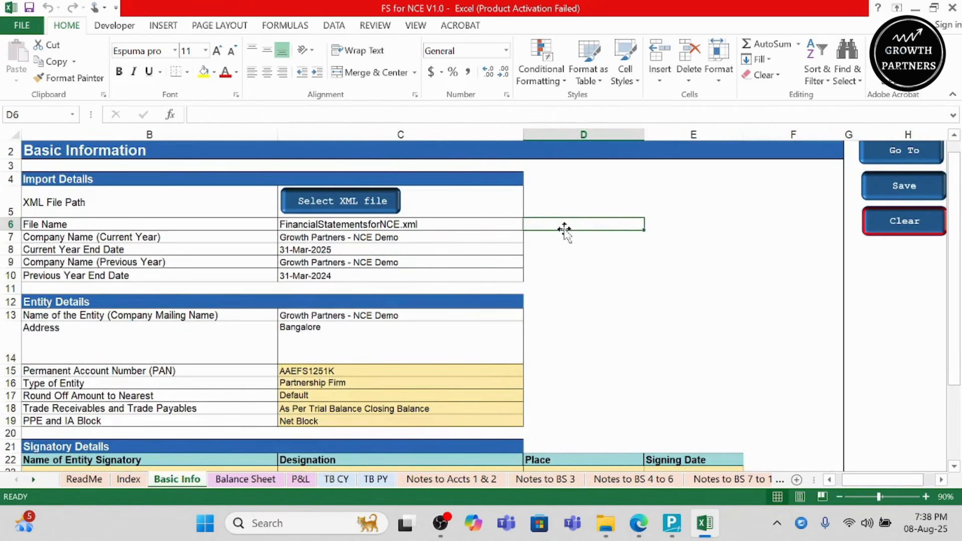
key(Left)
key(Left)
key(Down)
key(Right)
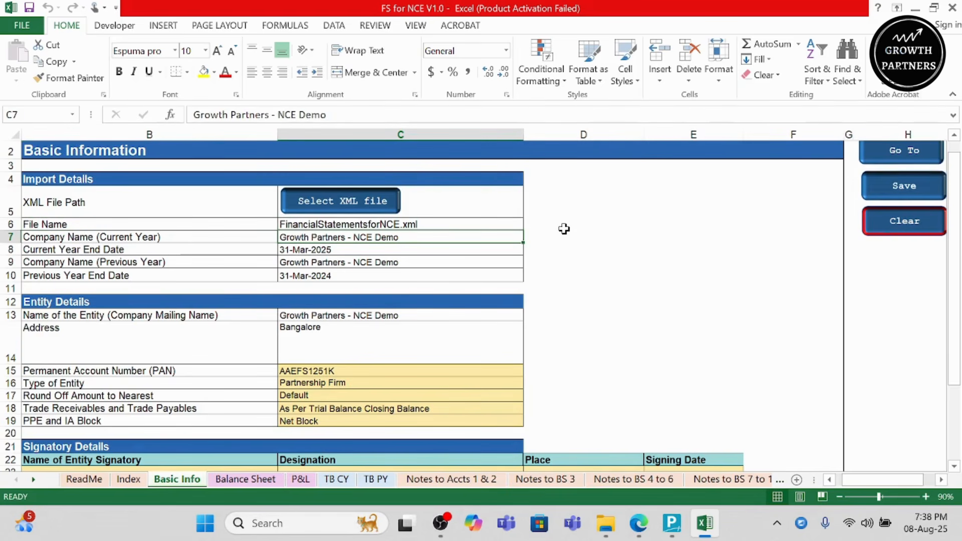
key(Down)
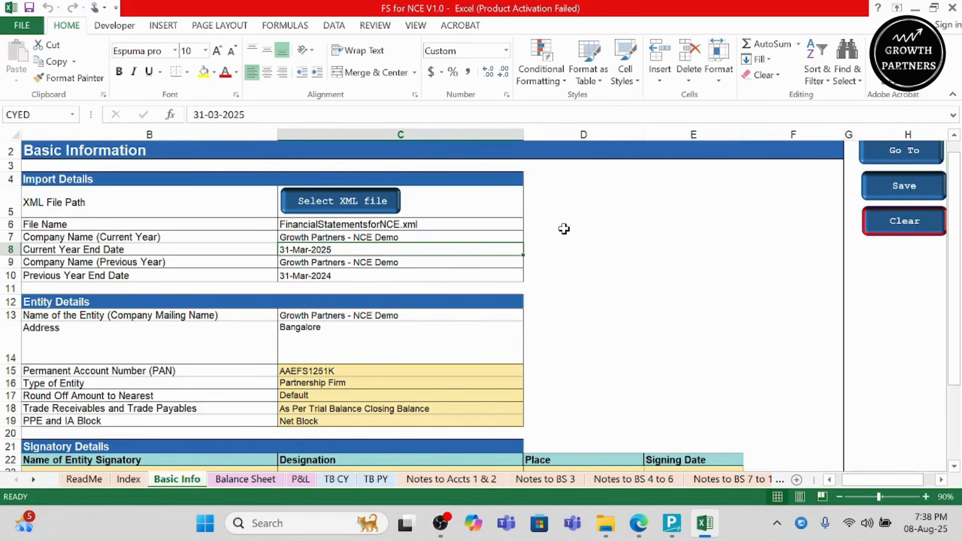
key(Down)
key(Down)
key(Down)
key(Down)
key(Down)
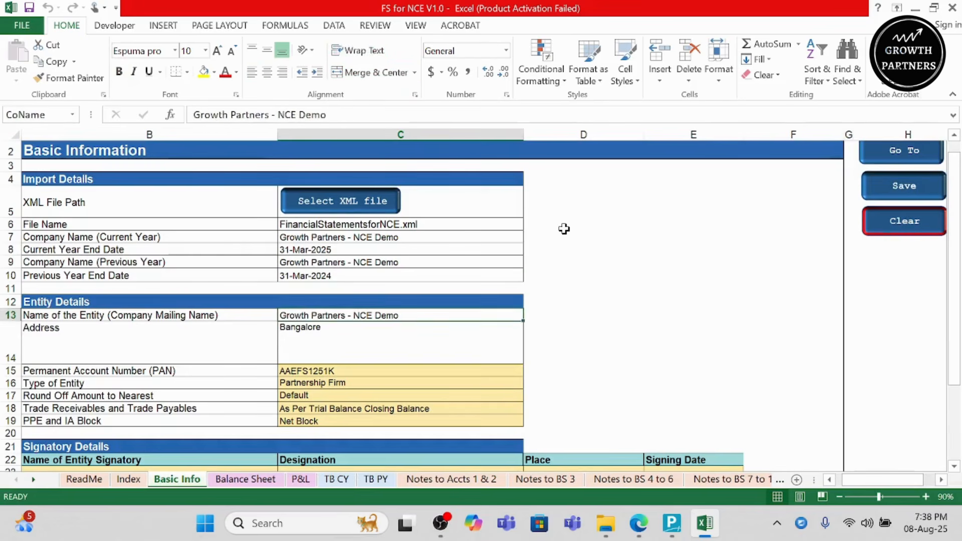
key(Down)
key(Down)
key(Down)
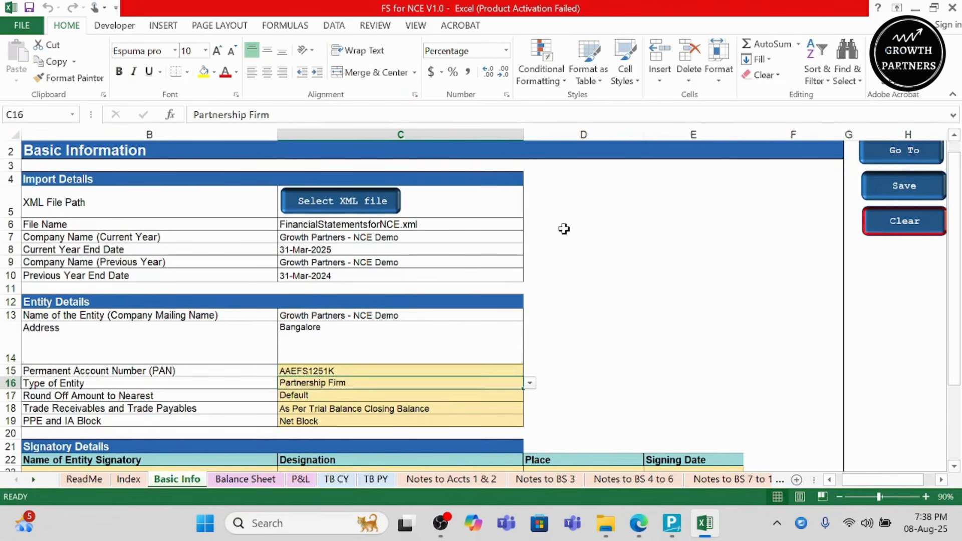
key(Down)
key(Down)
key(Down)
key(Down)
key(Down)
key(Down)
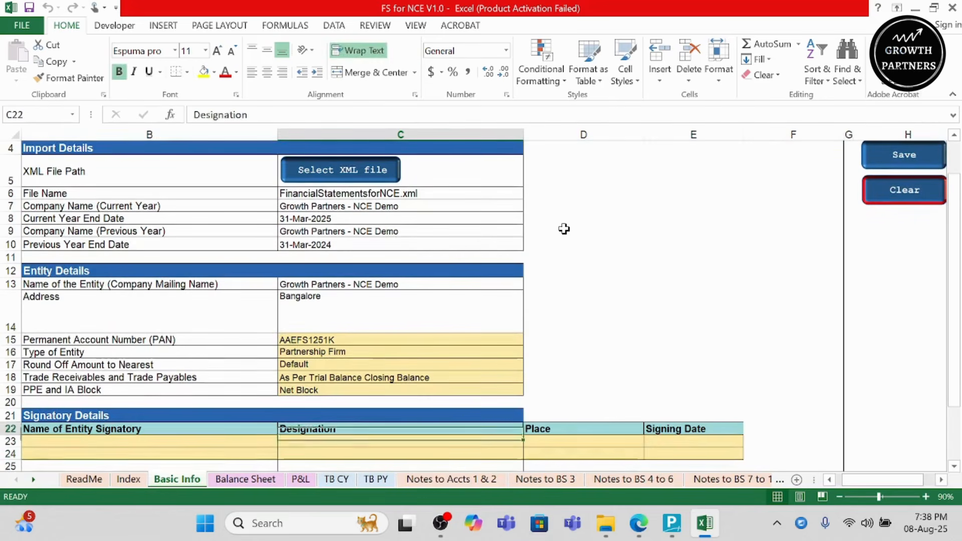
Check the options available for Trade Receivables and Trade Payables in the entity details without changing the selection
key(Up)
key(Up)
key(Up)
key(Up)
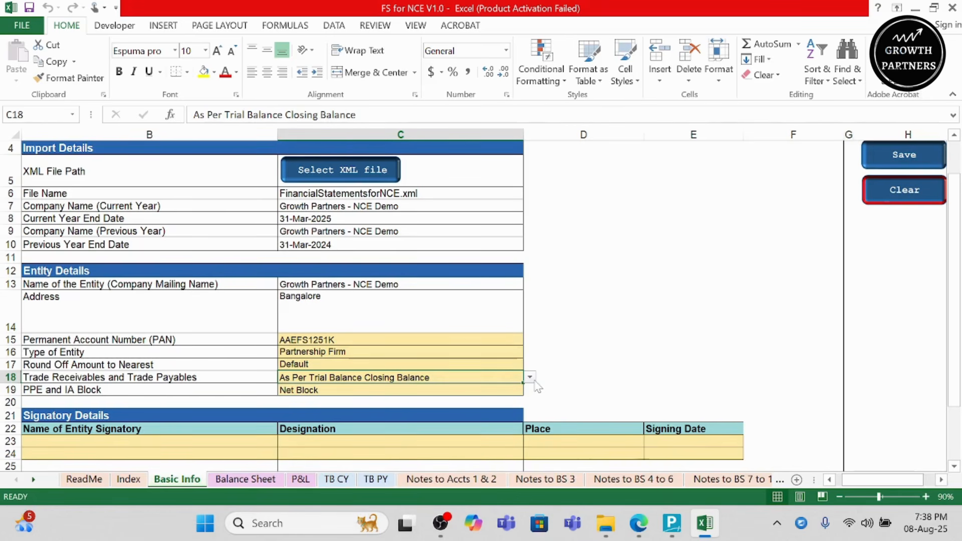
click(530, 377)
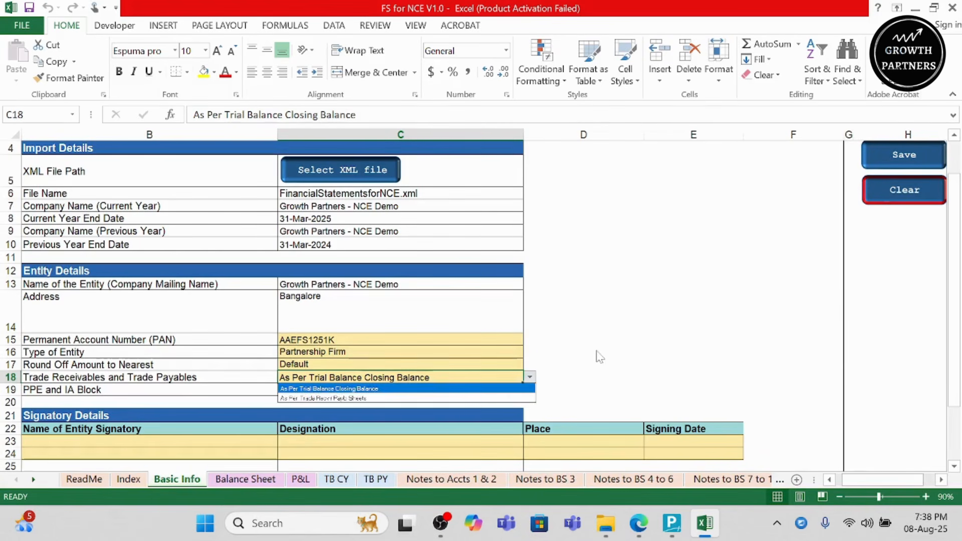
key(Escape)
click(309, 365)
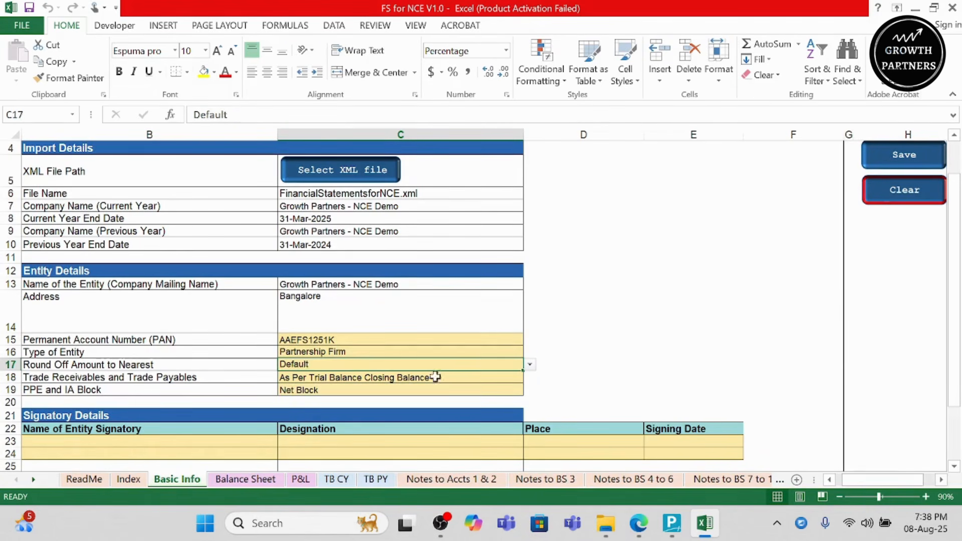
Check the amounts on the Balance Sheet and set Round Off Amount to Nearest to Thousands on the Basic Info sheet
click(333, 481)
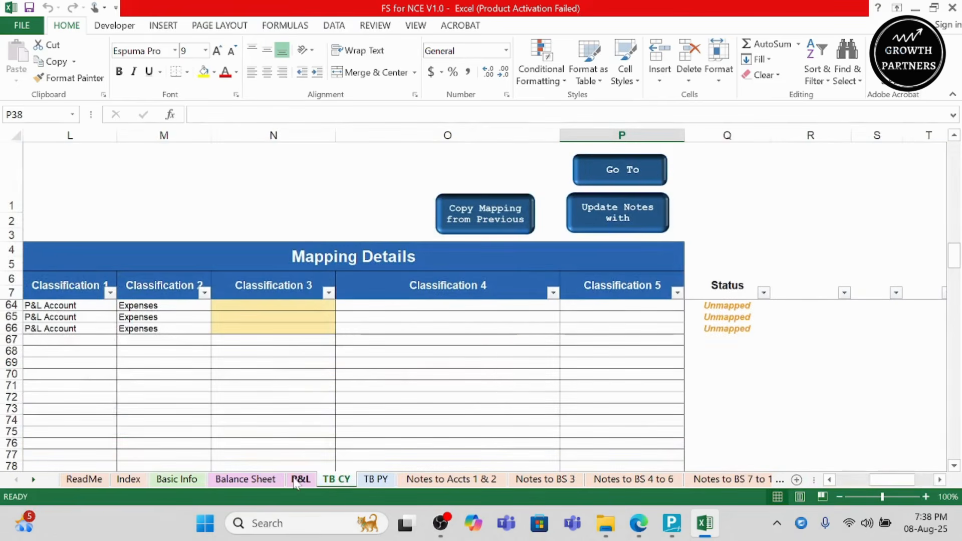
click(258, 480)
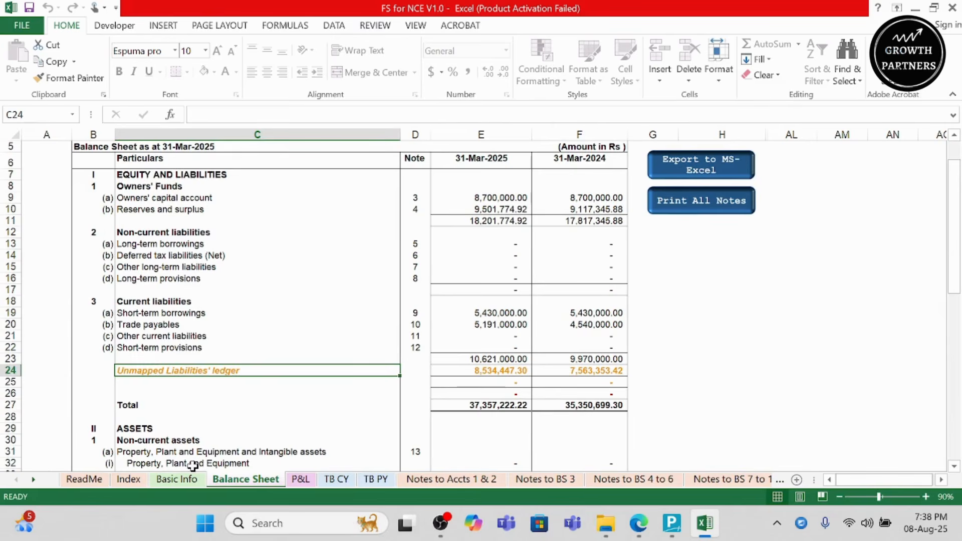
click(173, 481)
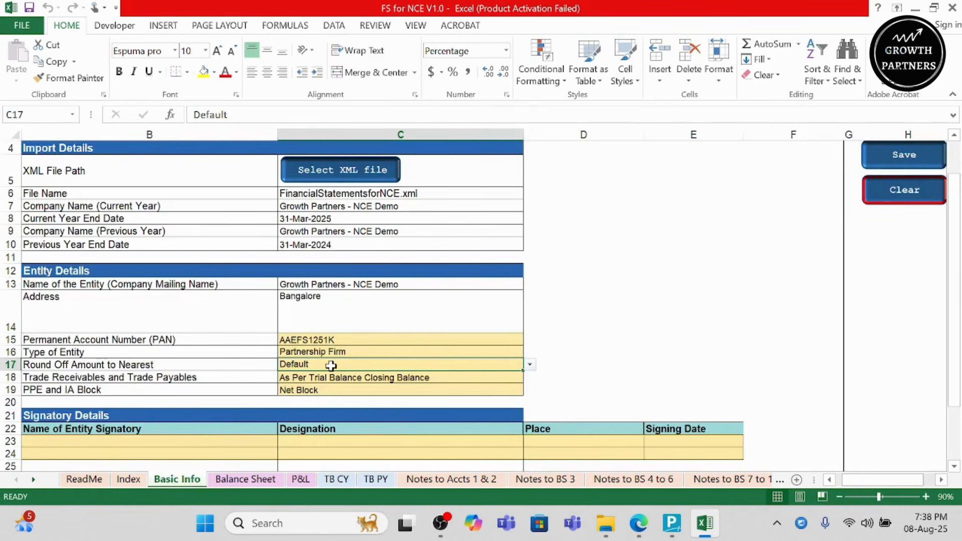
click(529, 364)
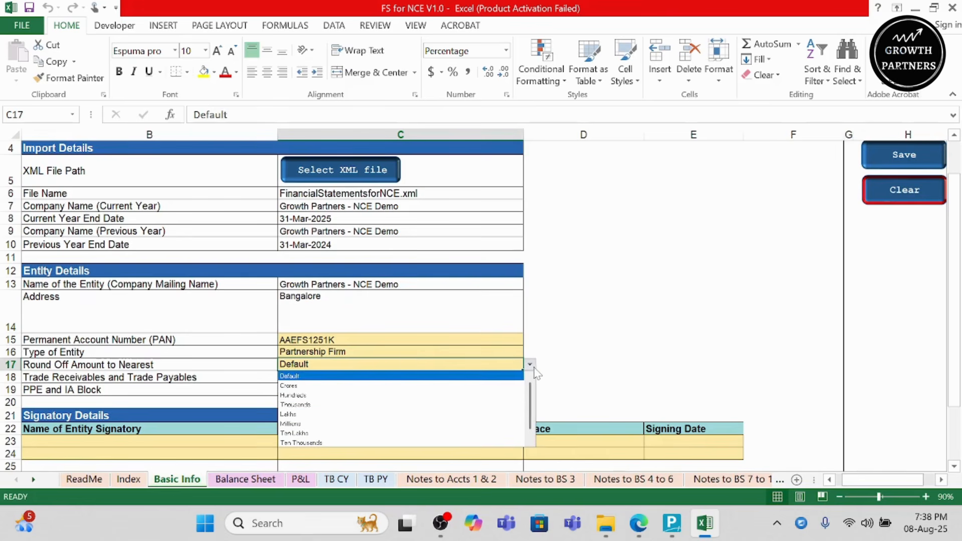
click(441, 405)
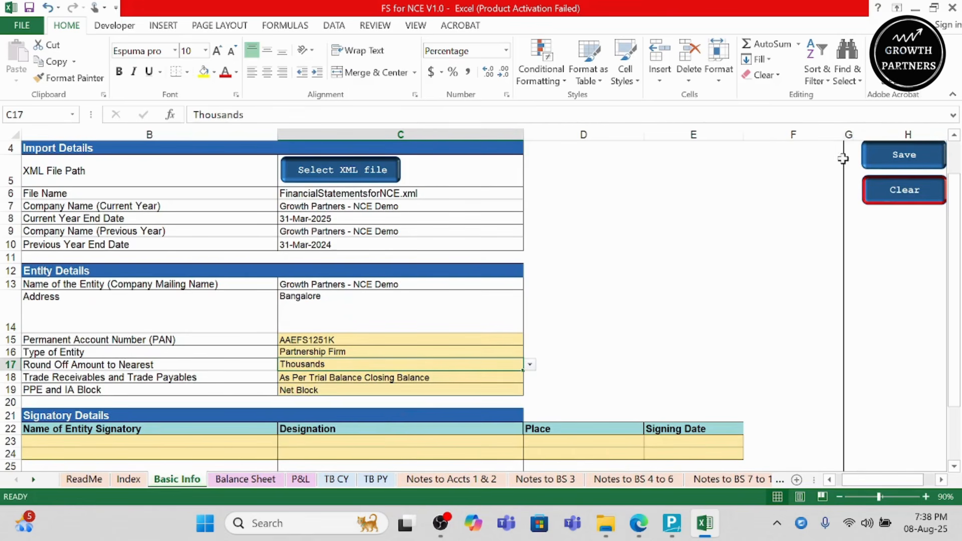
Save the mappings for all current year and previous year sheets from the Basic Info sheet
scroll(888, 193, up, 1)
click(878, 230)
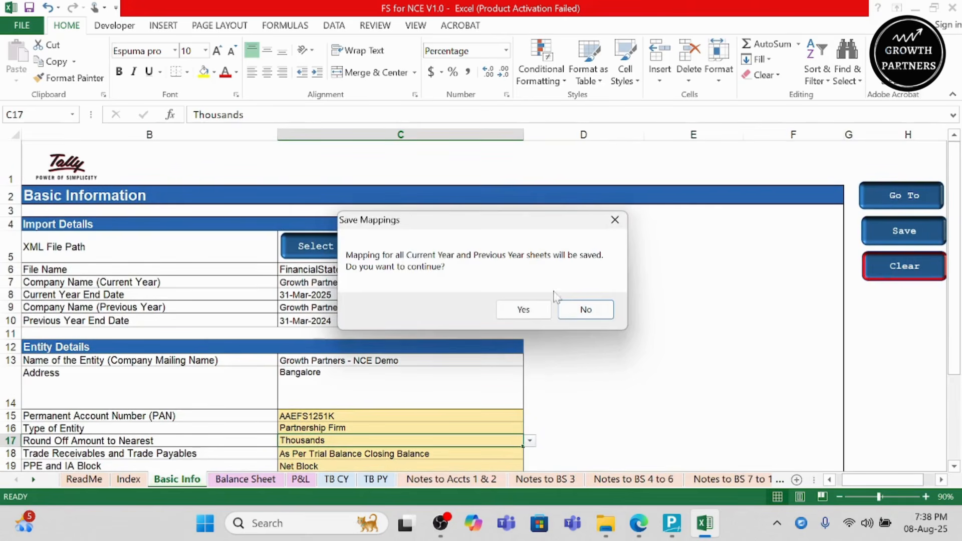
click(520, 308)
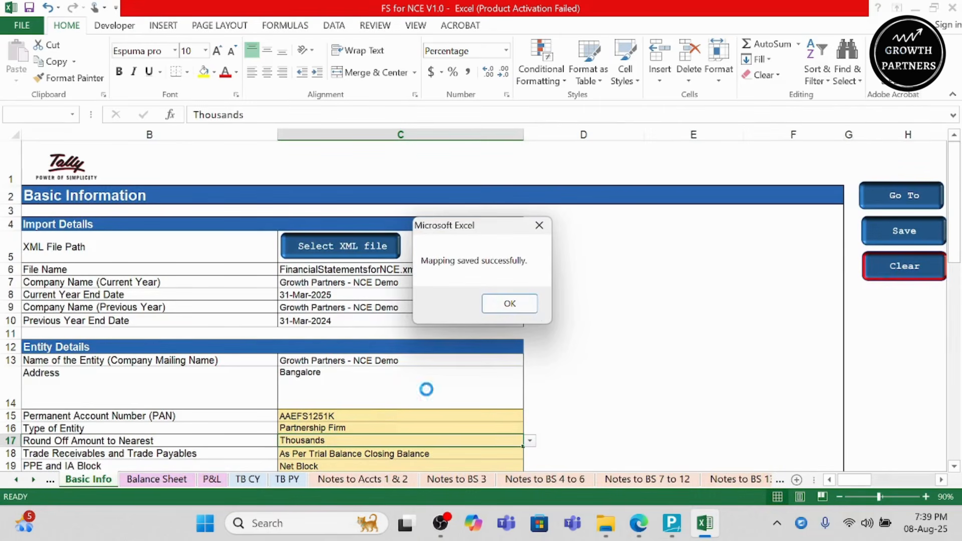
click(510, 303)
Examine the rounded amounts and the amount unit heading on the Balance Sheet, from liabilities through assets
click(159, 485)
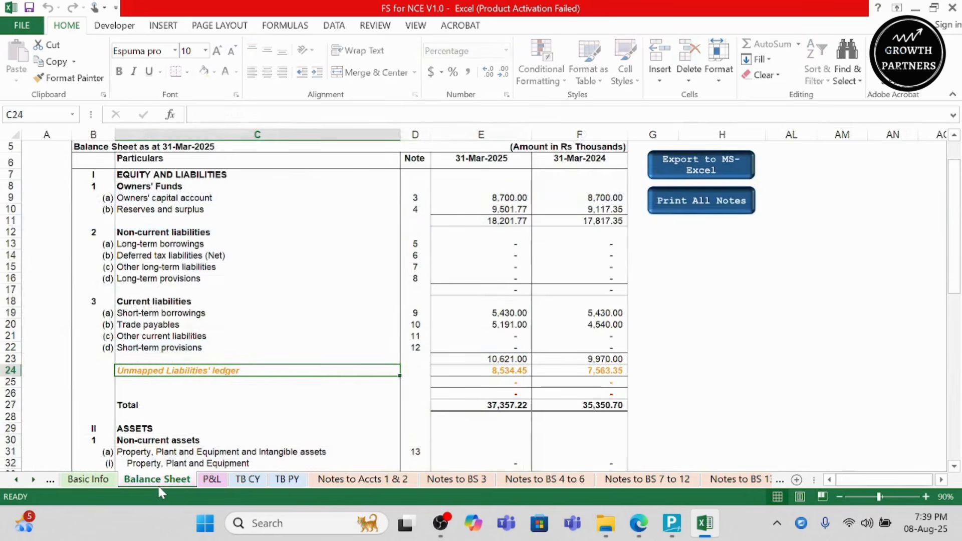
scroll(531, 308, up, 1)
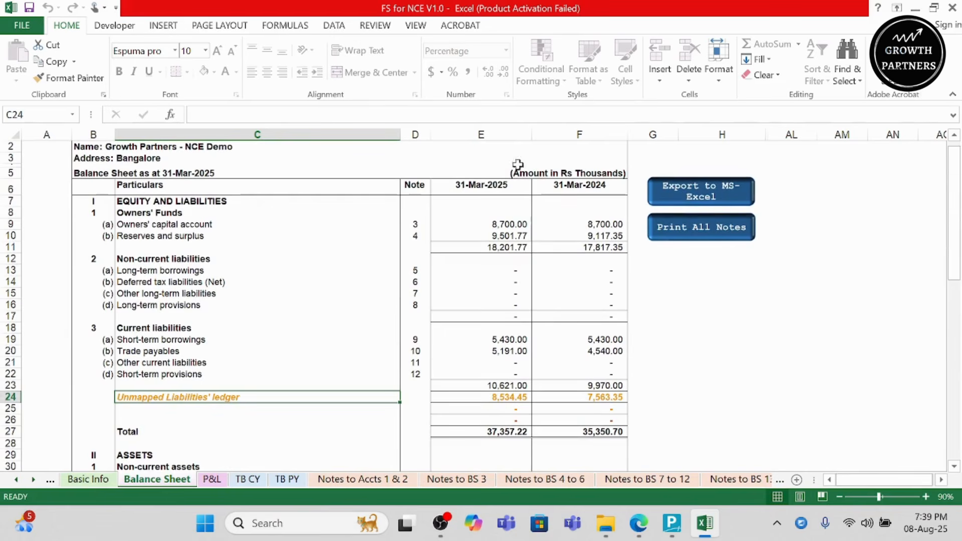
click(519, 171)
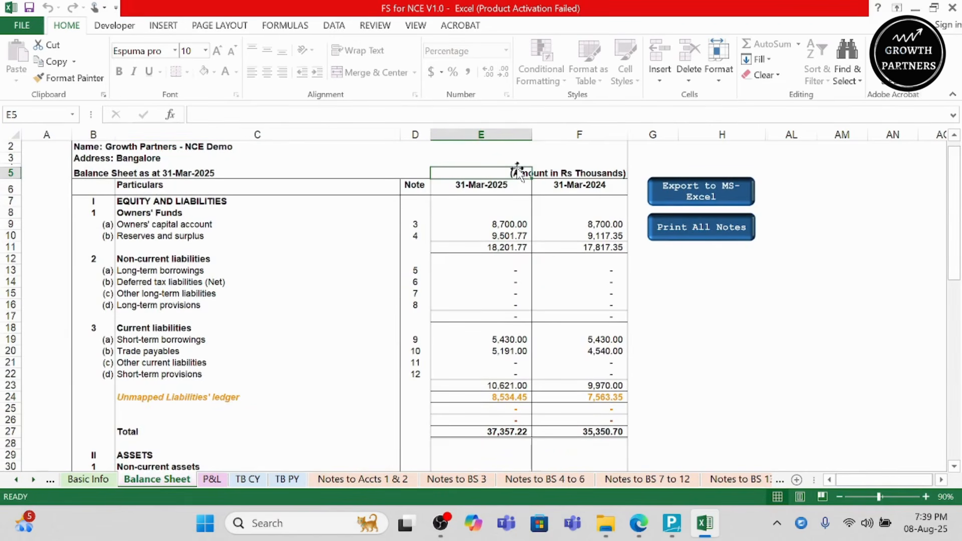
scroll(514, 332, down, 10)
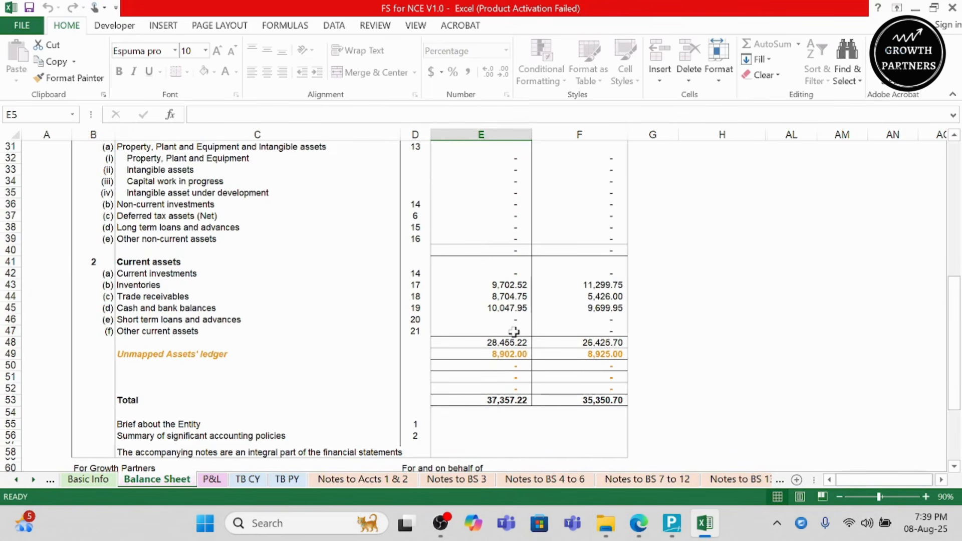
Review the entity signatory, audit firm and signing auditor fields on the Basic Info sheet
key(ctrl+Page_Up)
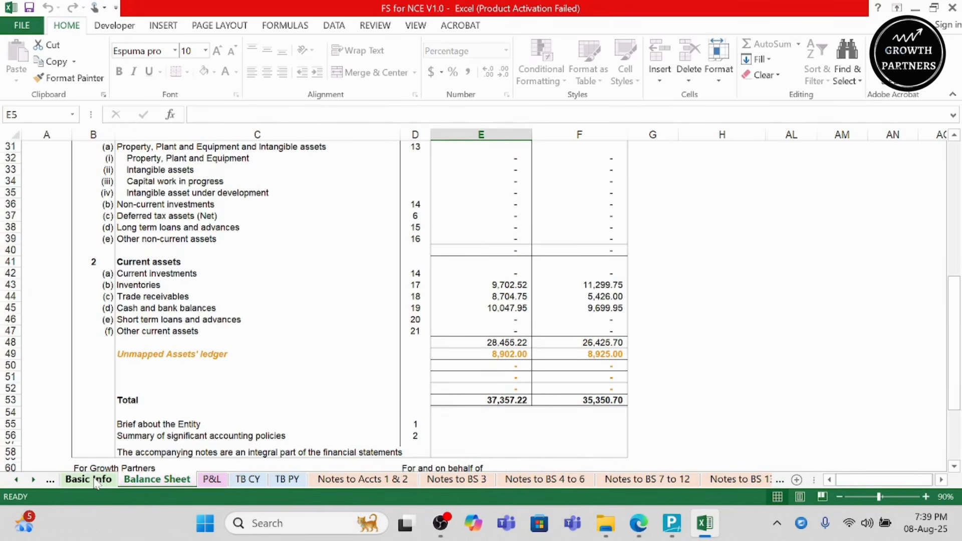
scroll(409, 336, down, 2)
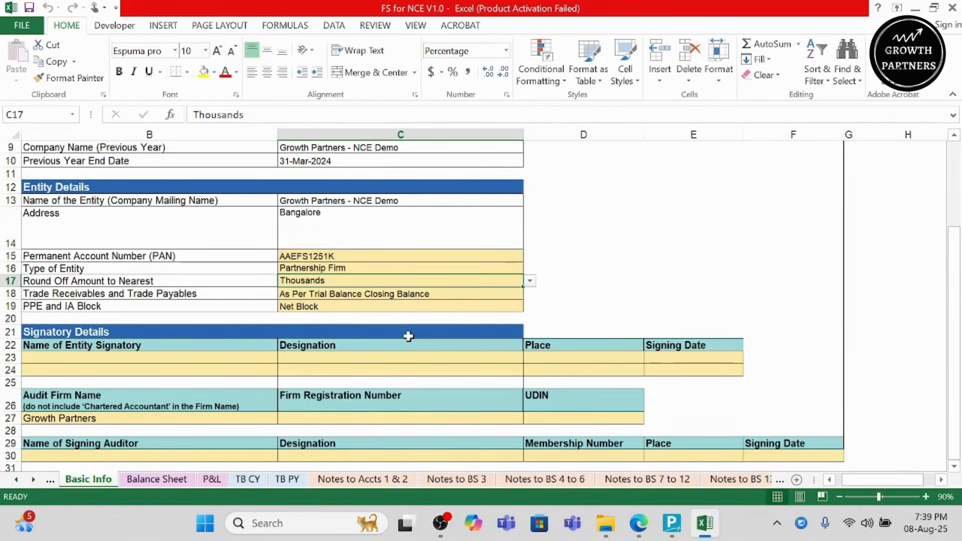
scroll(378, 329, down, 2)
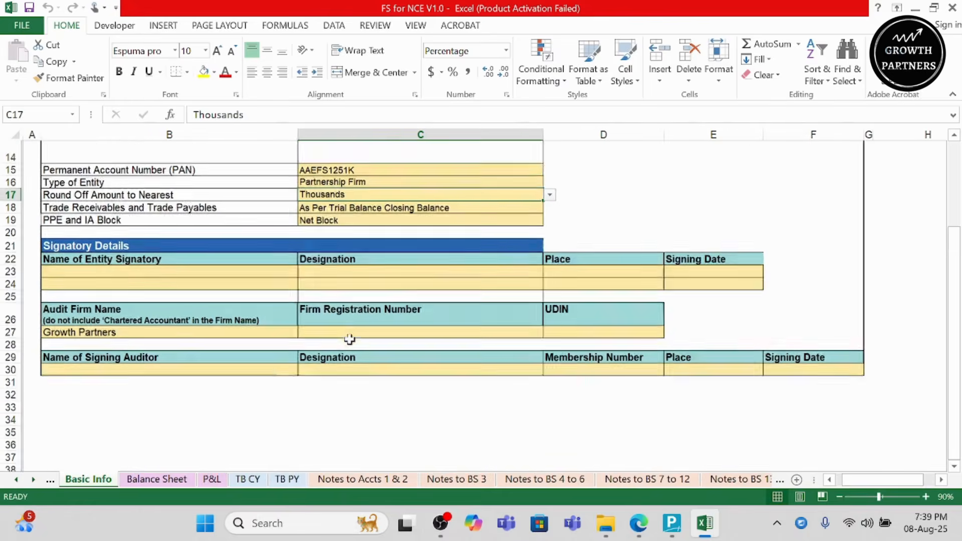
scroll(257, 282, left, 1)
scroll(523, 305, up, 5)
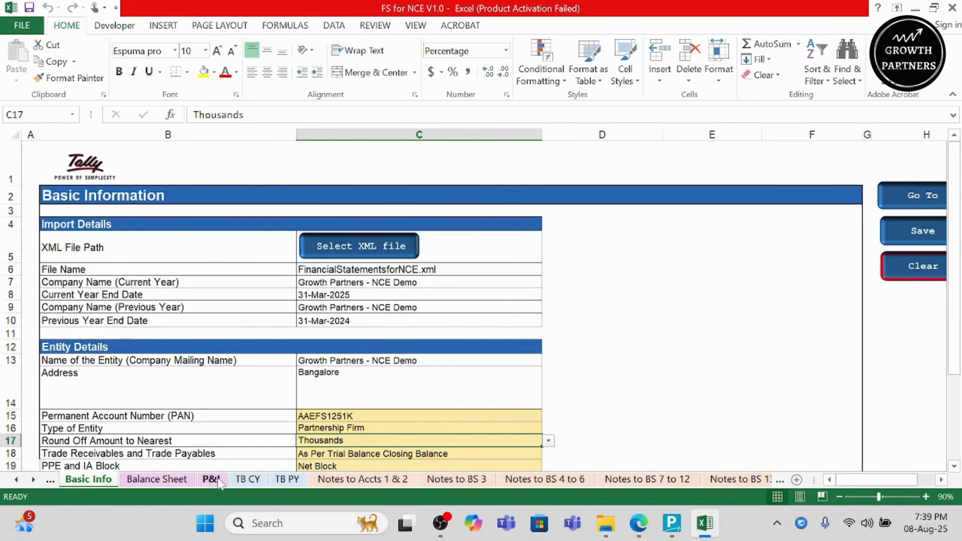
Examine the signature block below the Balance Sheet and the print and export options at its start
click(162, 478)
scroll(491, 384, right, 2)
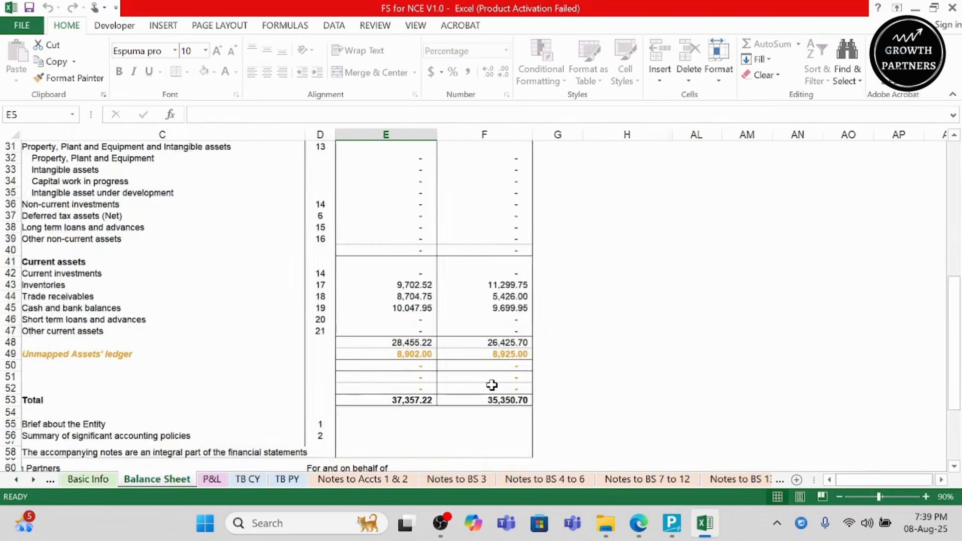
scroll(492, 384, down, 8)
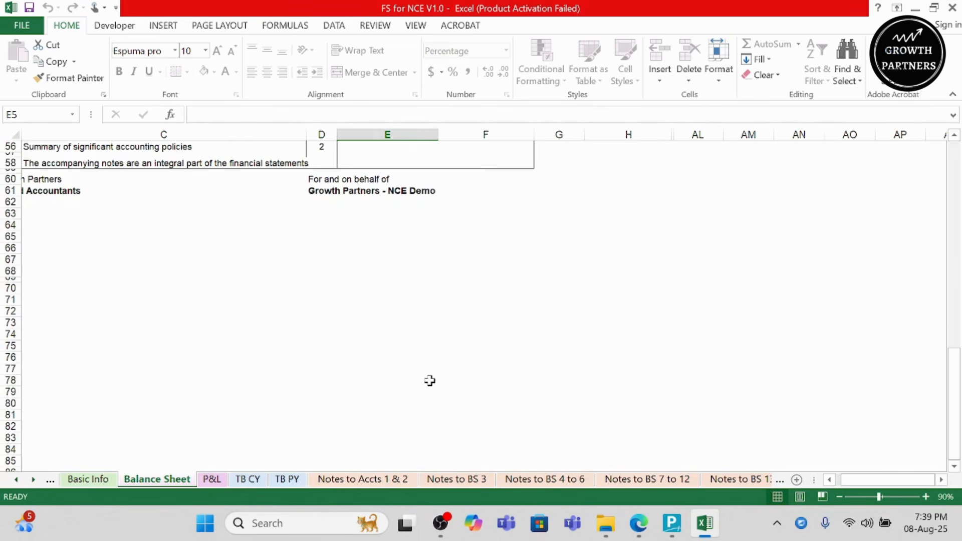
scroll(430, 382, up, 18)
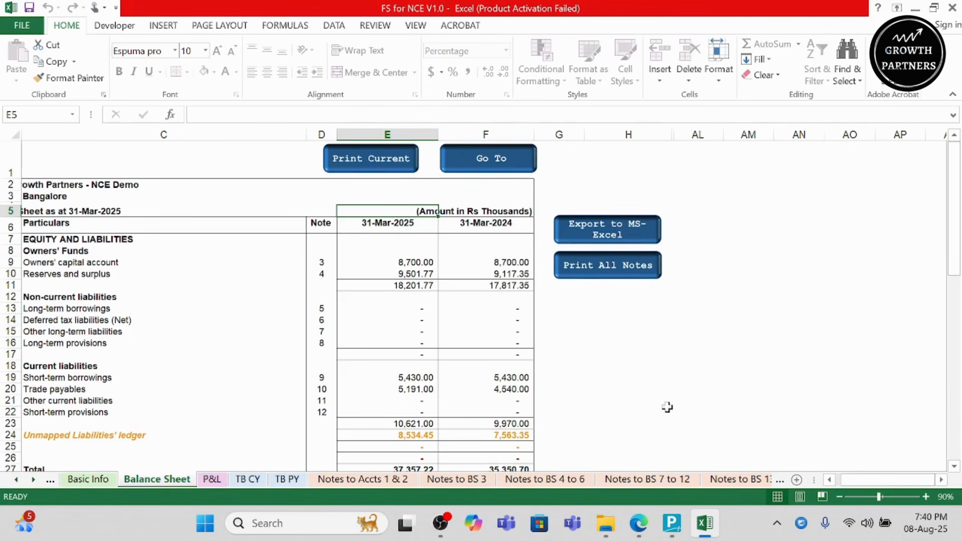
Switch to Edge and show the Financial-Statements-for-Non-Corporate-Entities - Flow PDF
click(639, 523)
click(143, 11)
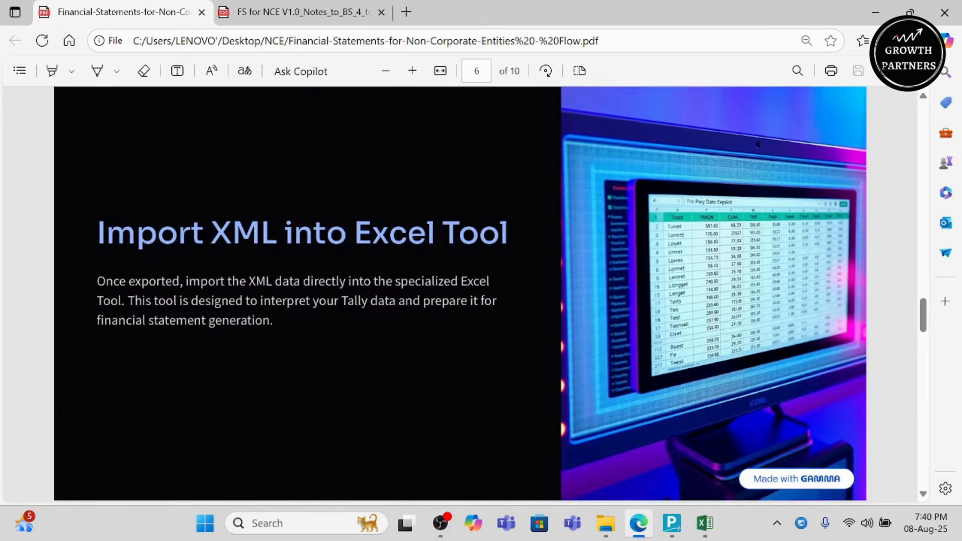
Show the PDF's Mapping Your Data page and, in the Excel template, save the mappings for all current-year and previous-year sheets
scroll(460, 295, down, 8)
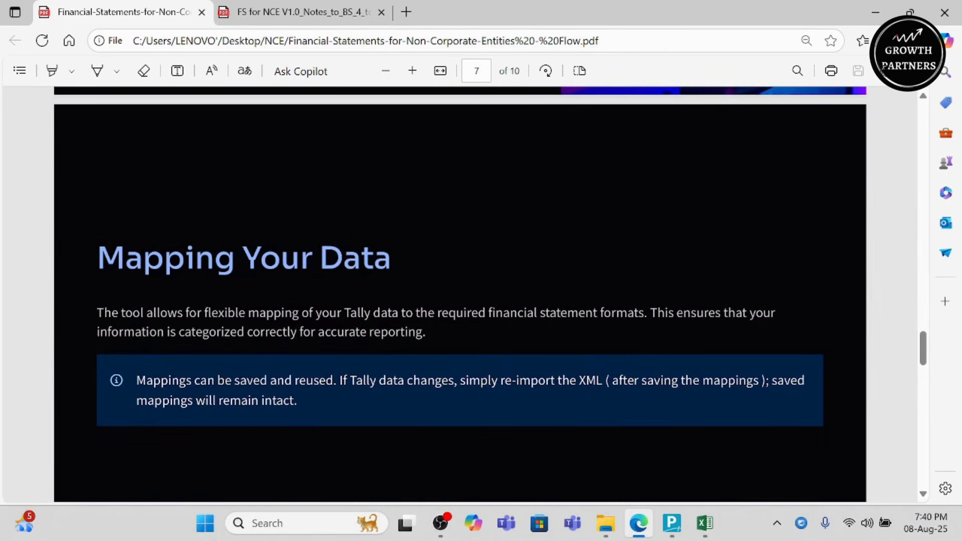
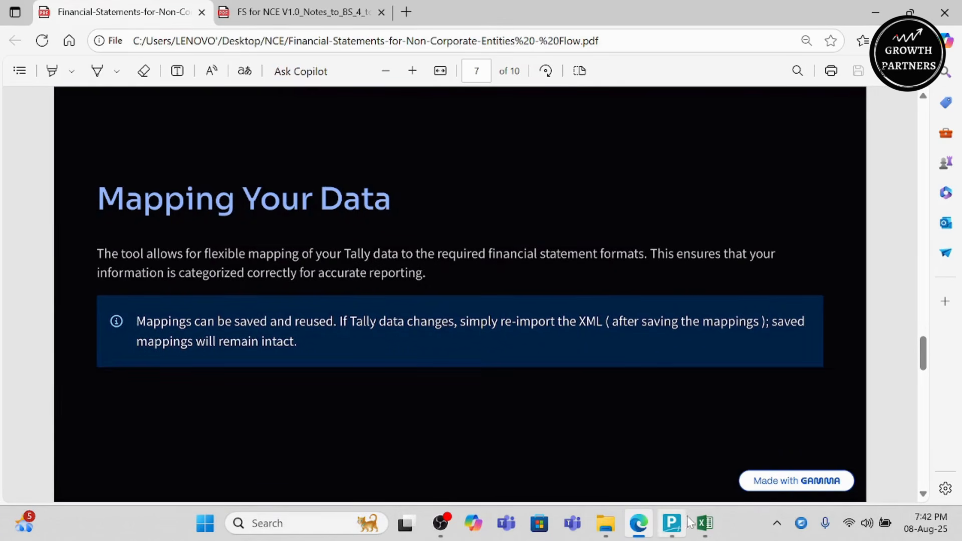
click(704, 523)
click(176, 479)
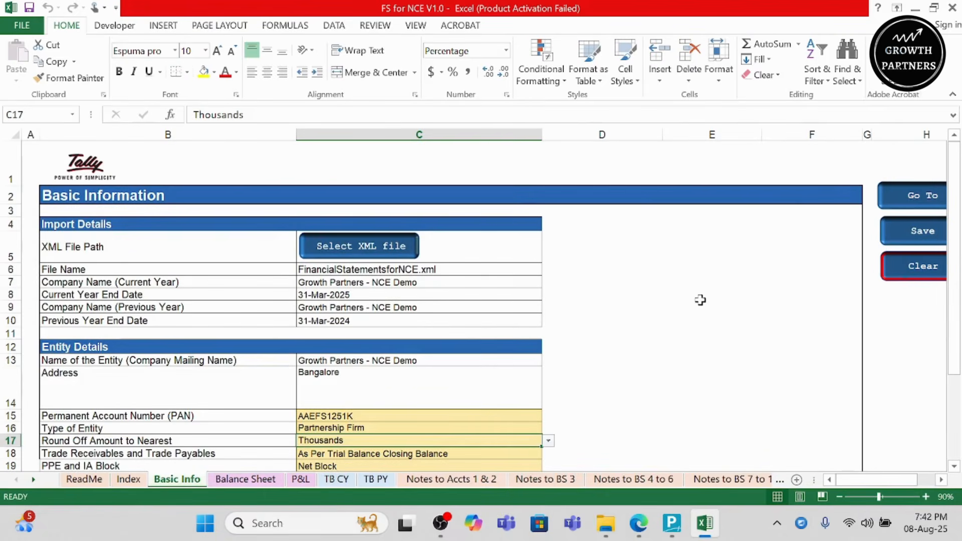
scroll(700, 300, right, 2)
click(892, 232)
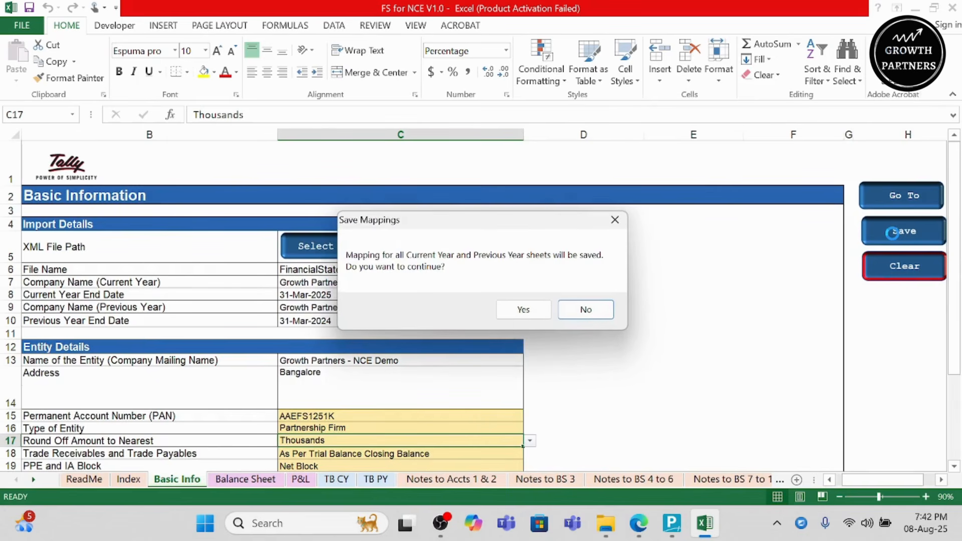
click(514, 314)
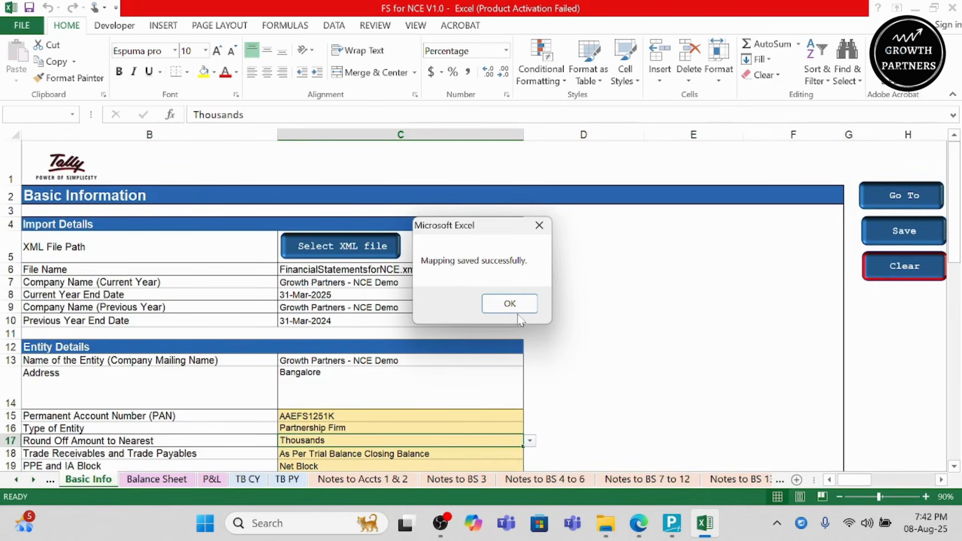
click(516, 306)
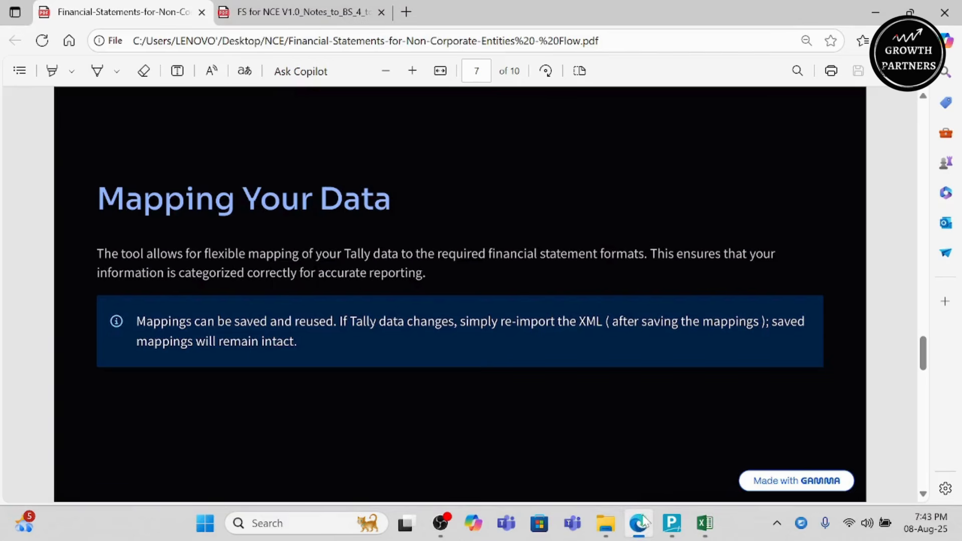
Generate a PDF of the template's Balance Sheet and highlight the amount unit in the PDF's heading
click(639, 523)
click(638, 523)
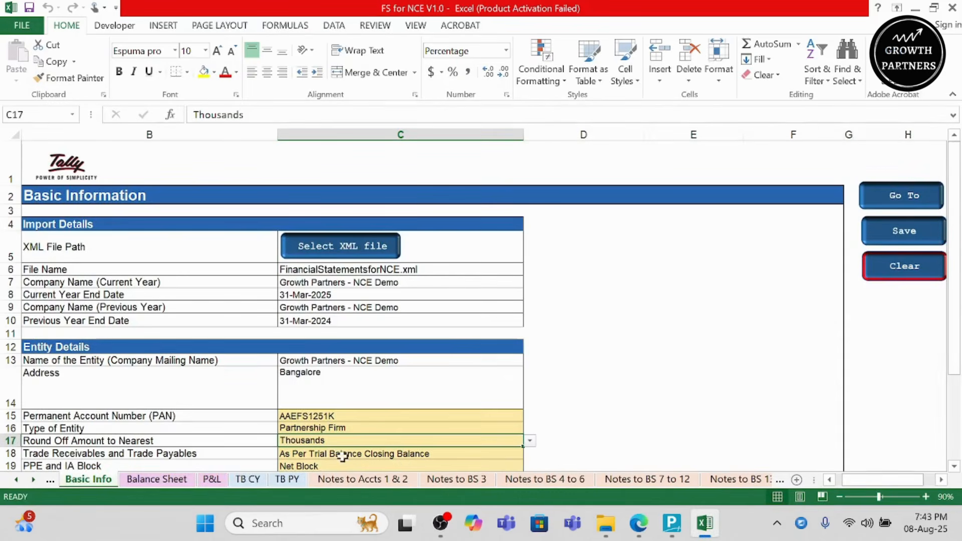
click(173, 481)
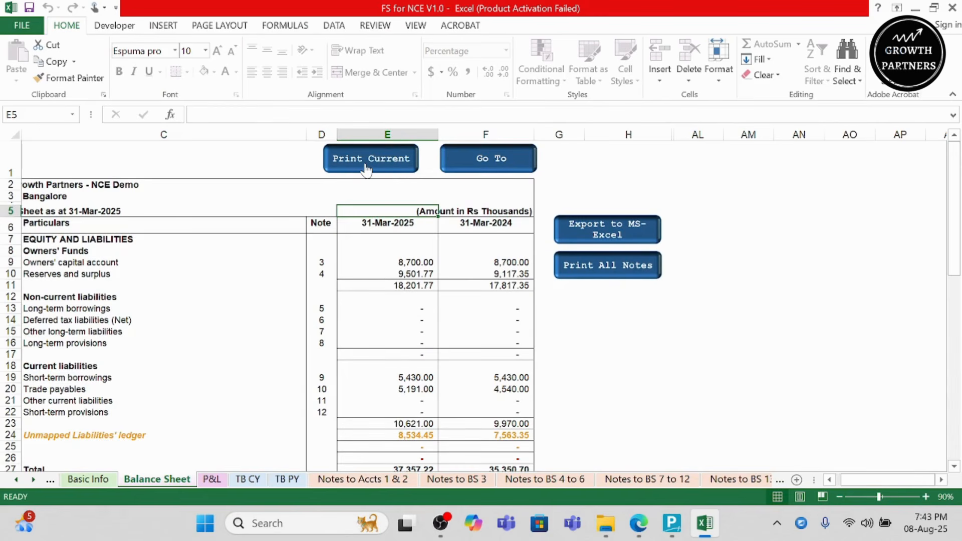
click(386, 163)
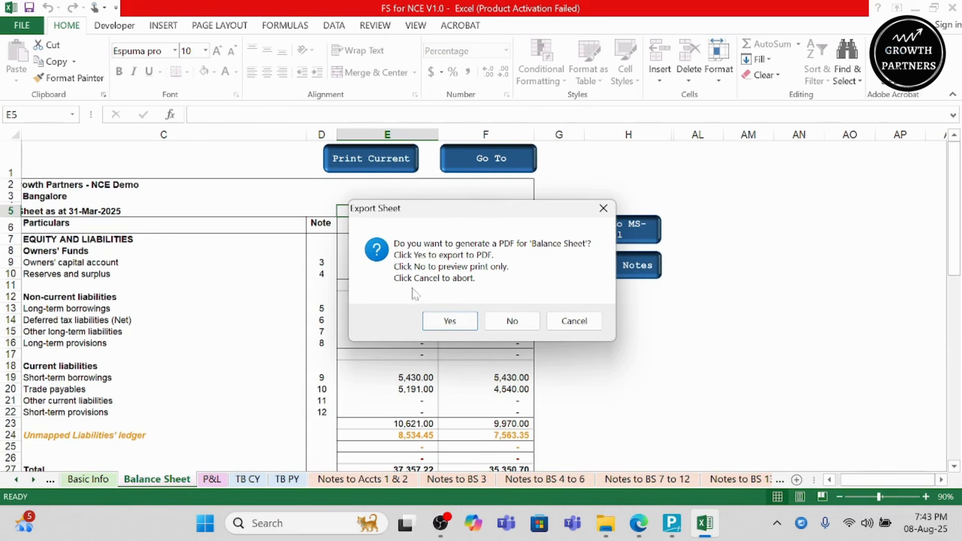
click(608, 209)
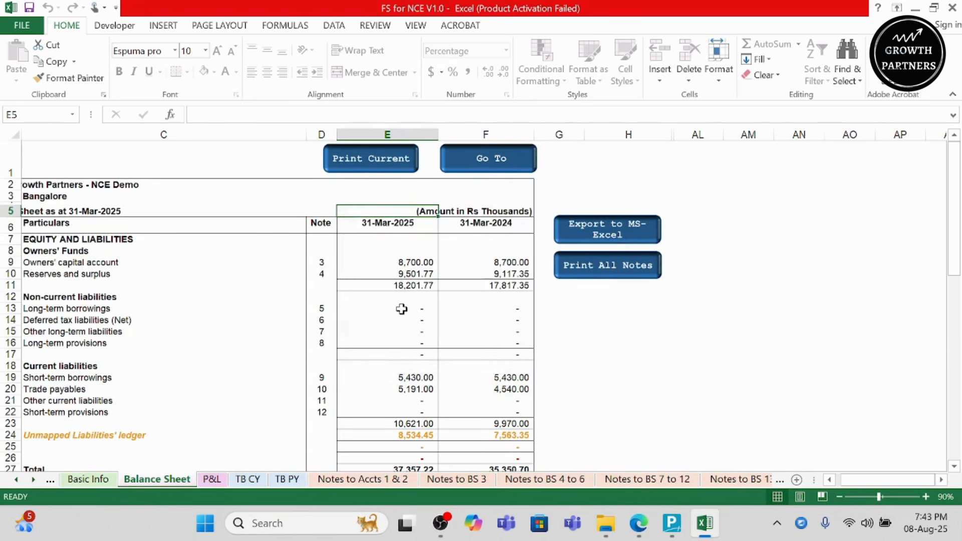
scroll(402, 310, down, 10)
scroll(403, 316, up, 7)
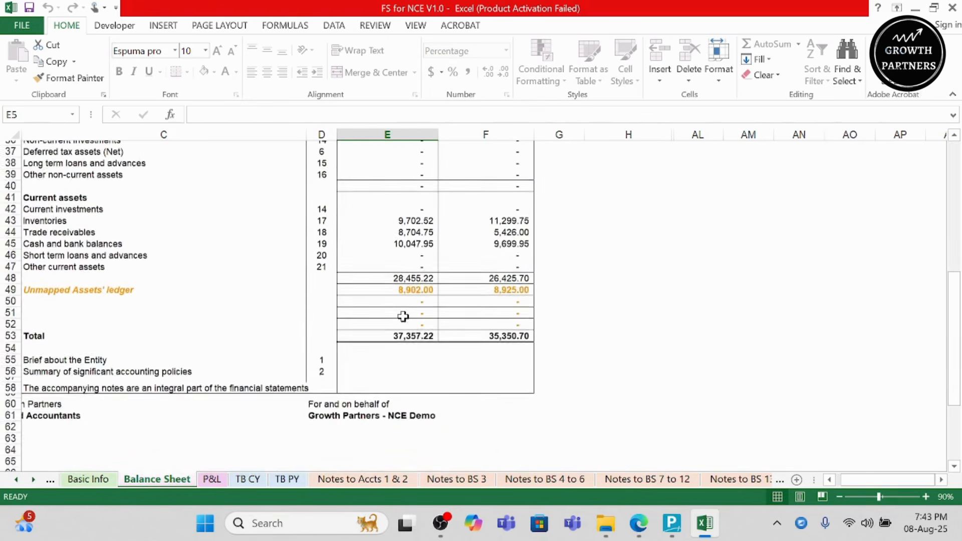
scroll(403, 316, up, 5)
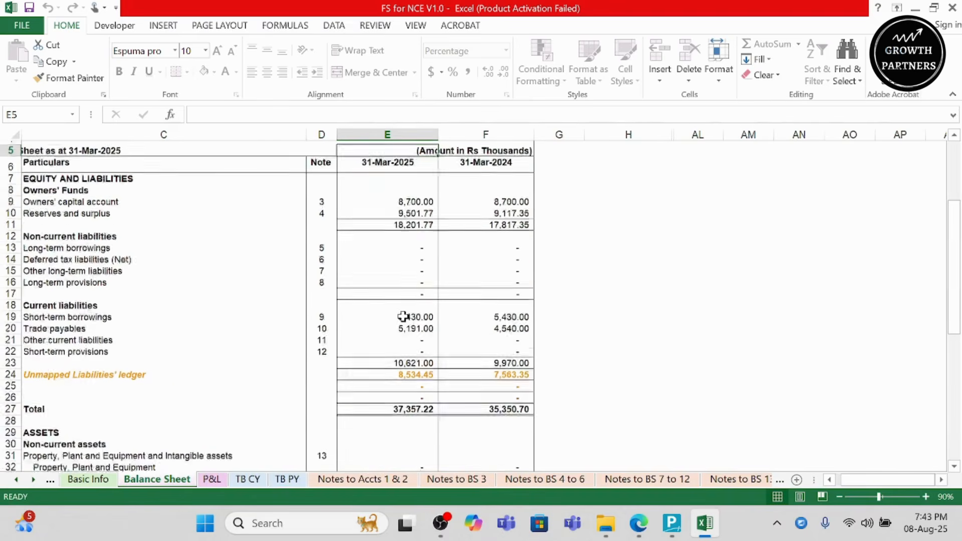
click(366, 167)
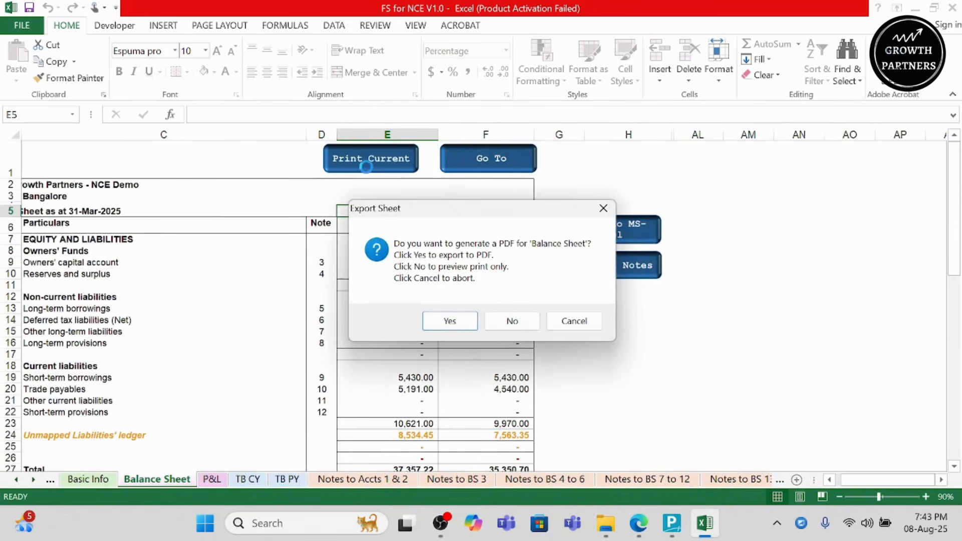
click(441, 321)
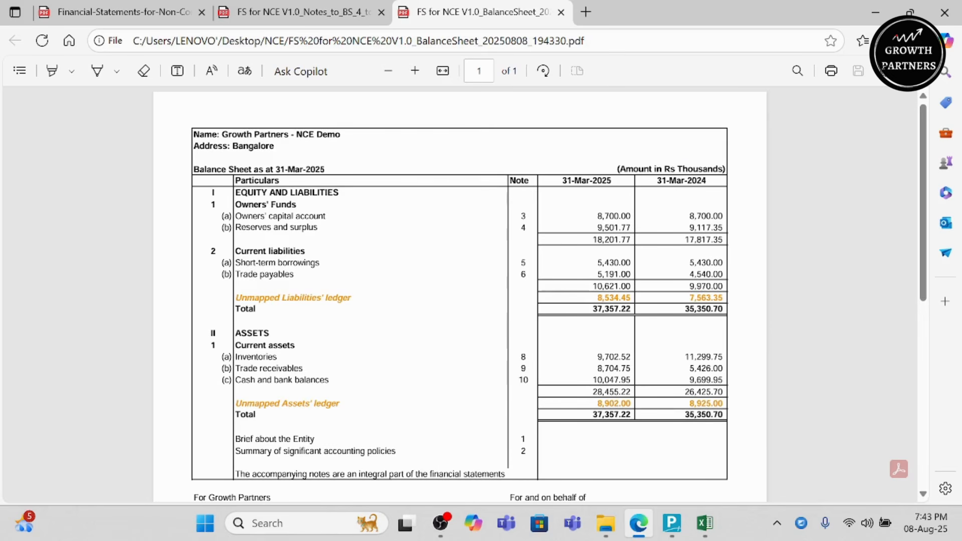
drag(669, 170, 723, 171)
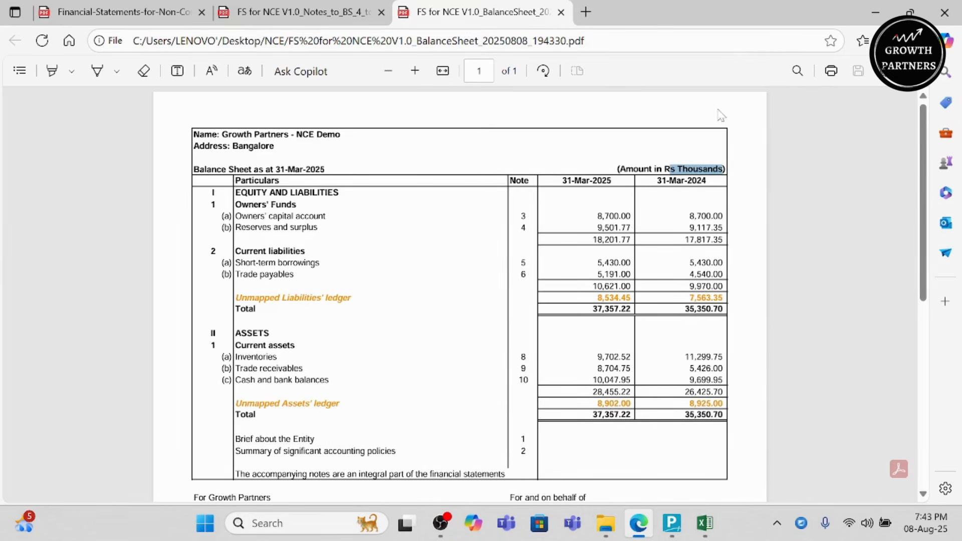
click(867, 8)
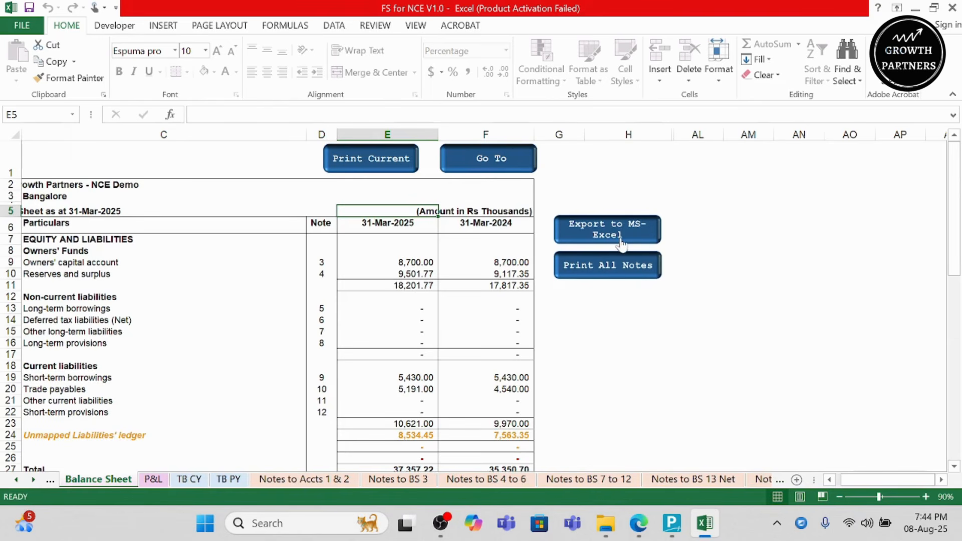
Export the financial statements from the Balance Sheet to a separate Excel workbook
click(593, 236)
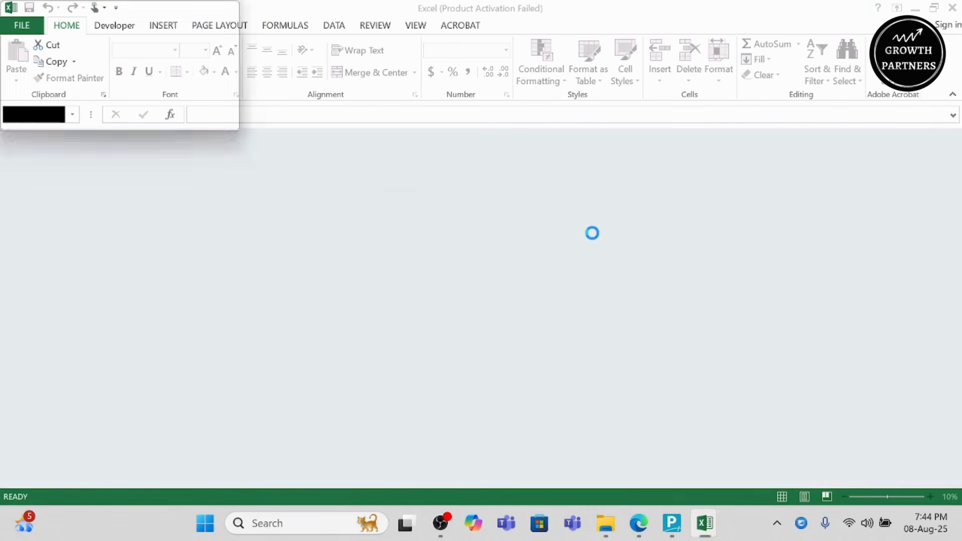
key(Return)
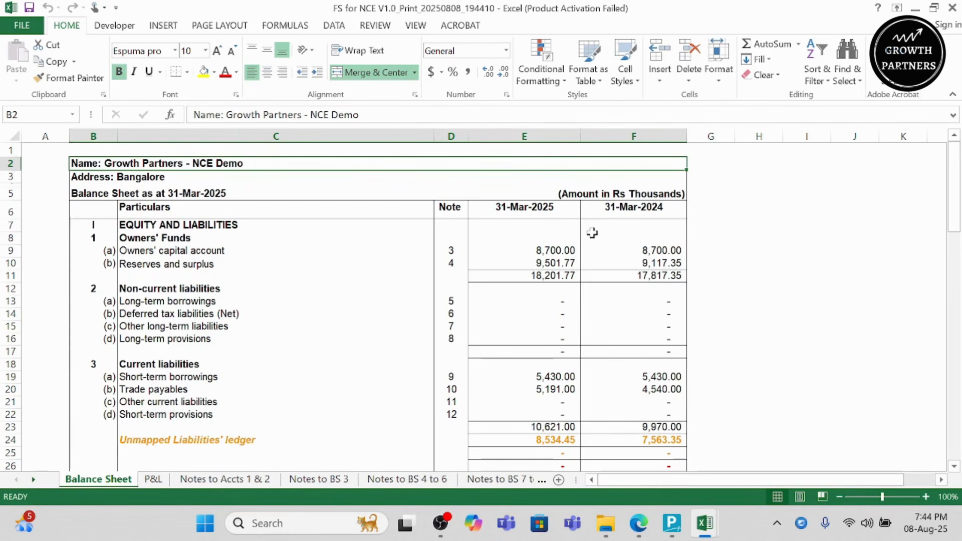
key(alt+Tab)
Overwrite the Reserves and surplus label in the exported Balance Sheet with "fdfs" and undo the entry
click(594, 239)
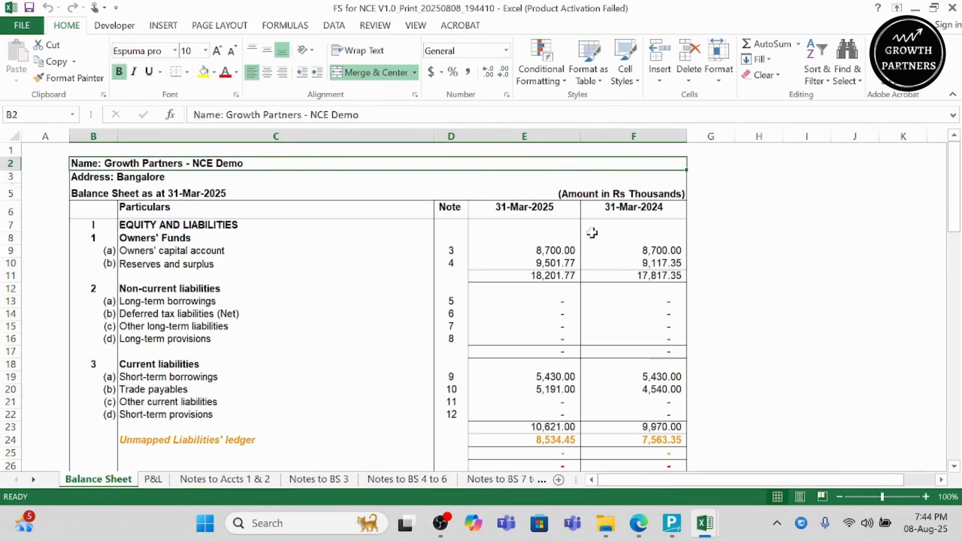
key(Down)
key(Down)
key(Left)
key(Left)
key(Left)
key(Left)
key(Left)
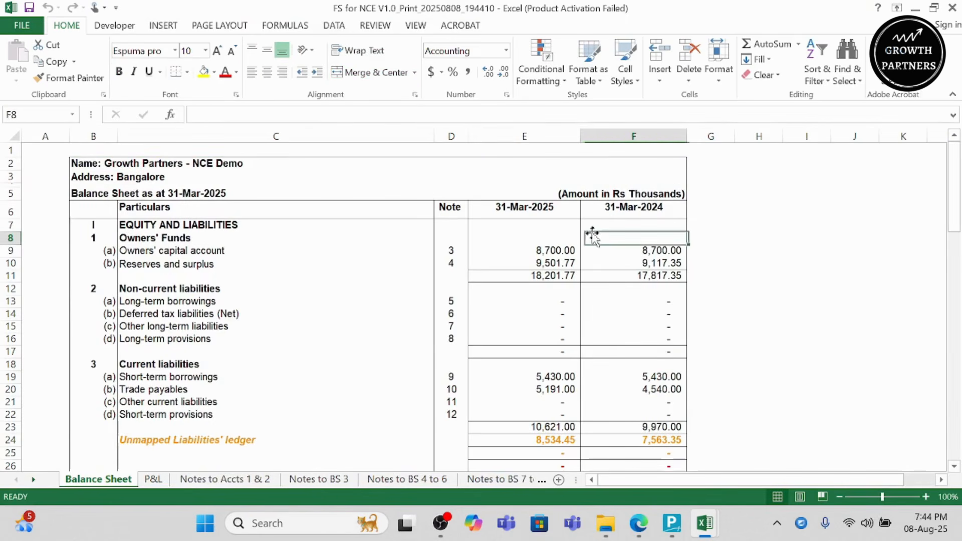
key(Down)
key(Down)
key(Right)
text(fdfs)
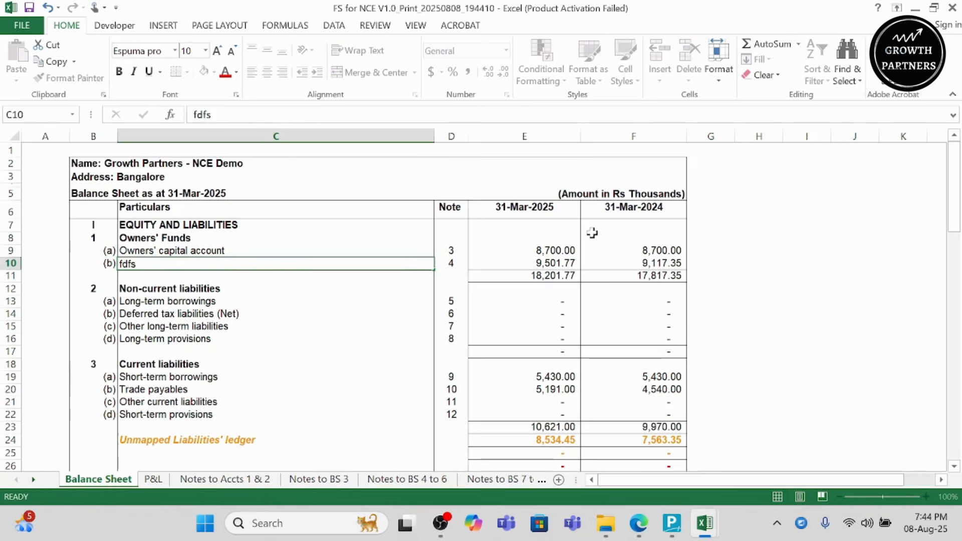
key(Return)
key(ctrl+z)
key(Down)
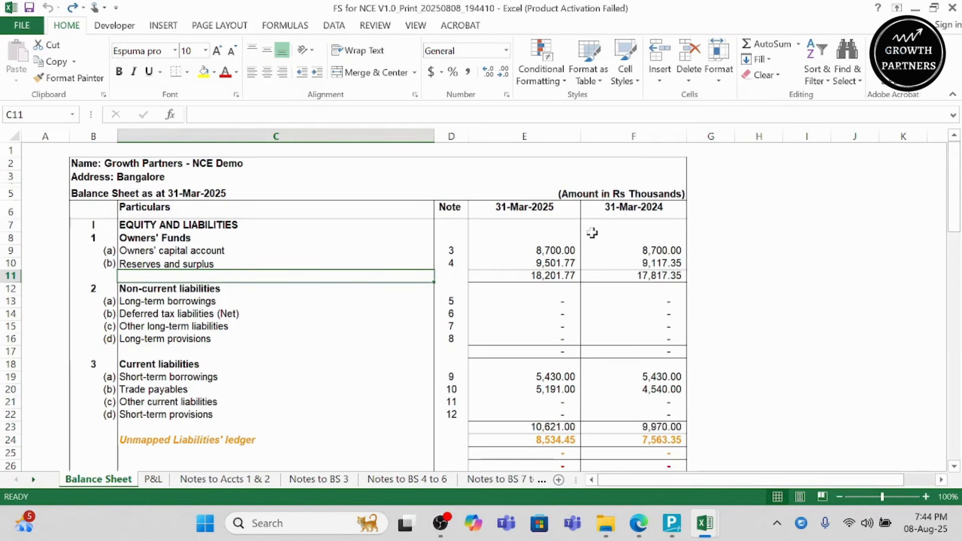
Look through the exported workbook's sheets, from P&L through the balance sheet notes to Notes to P&L 22 to 28
click(152, 479)
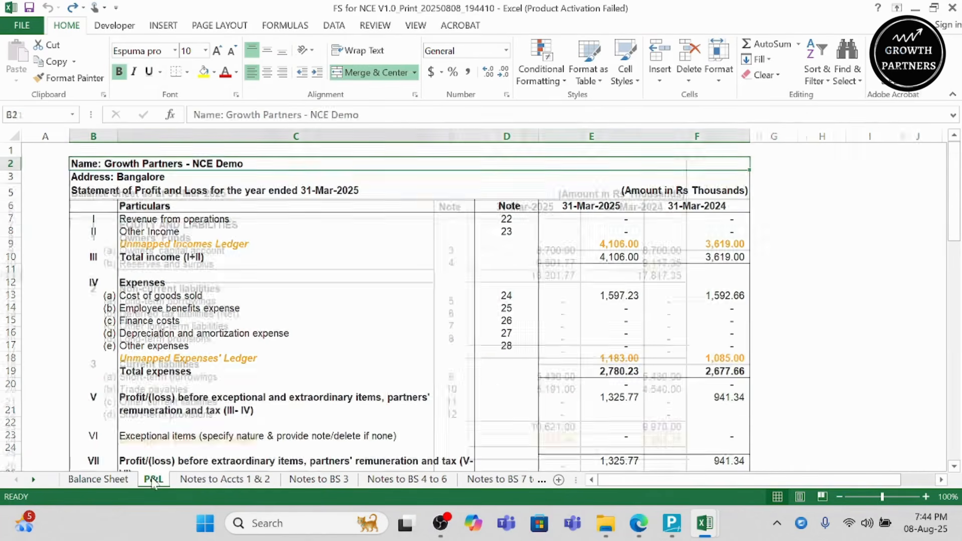
click(222, 481)
click(319, 480)
click(401, 481)
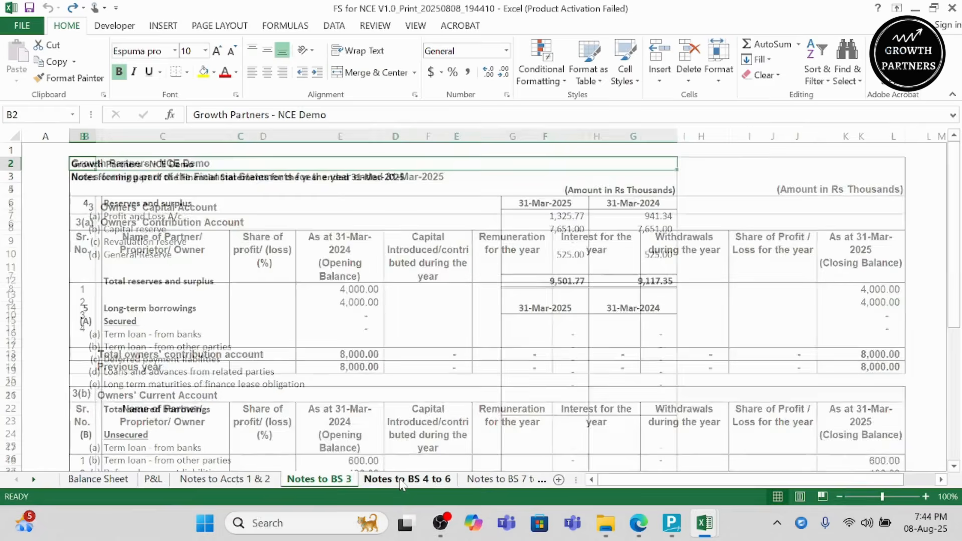
click(484, 480)
click(504, 480)
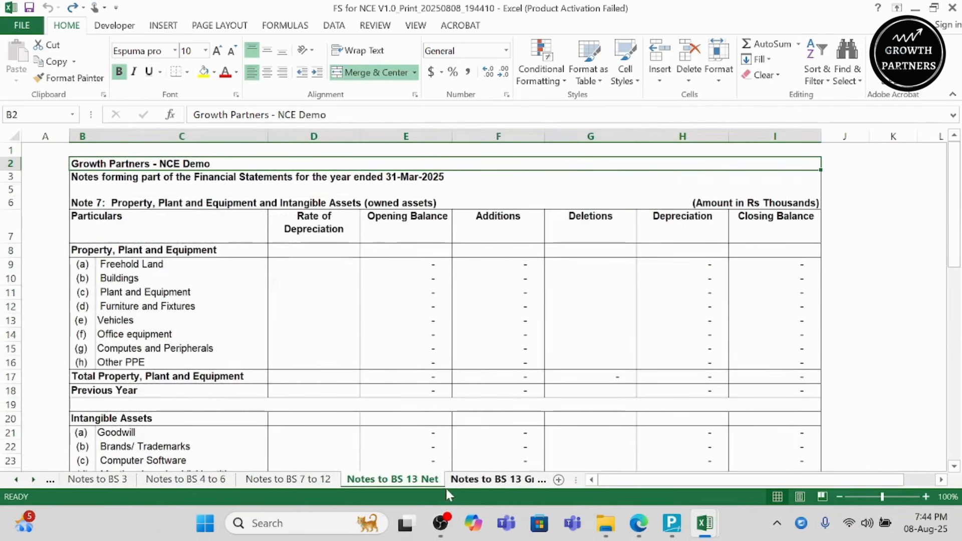
click(457, 481)
click(497, 481)
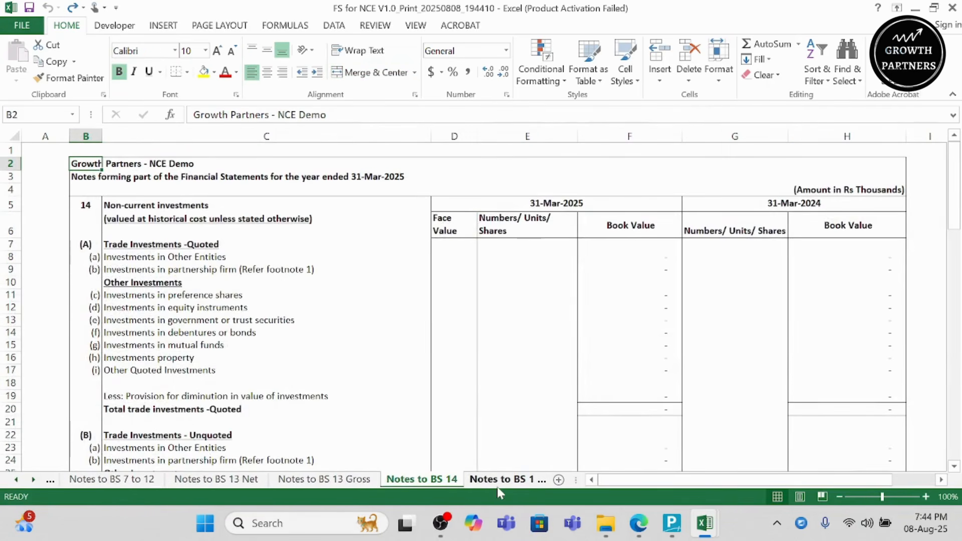
click(497, 484)
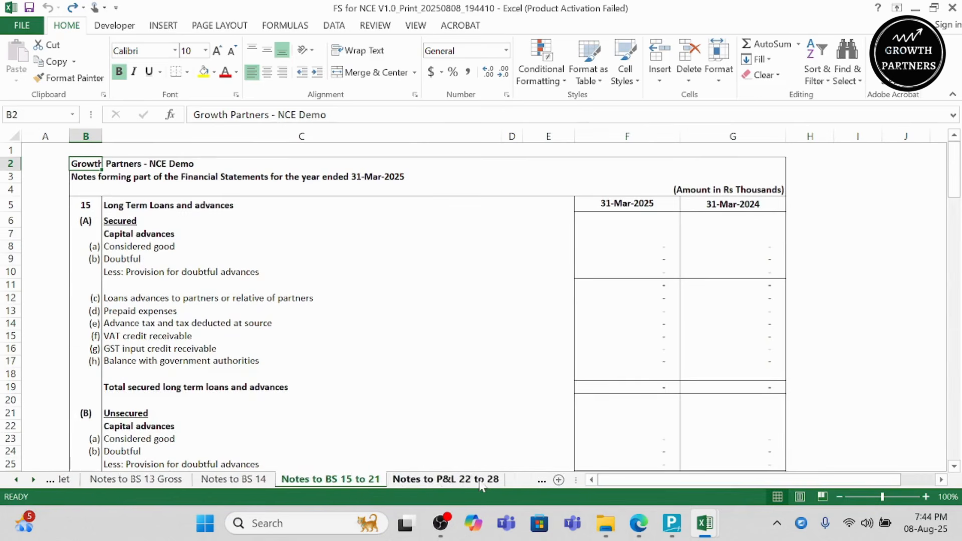
click(480, 481)
Go back through the exported workbook to review its Balance Sheet and P&L sheets
click(122, 481)
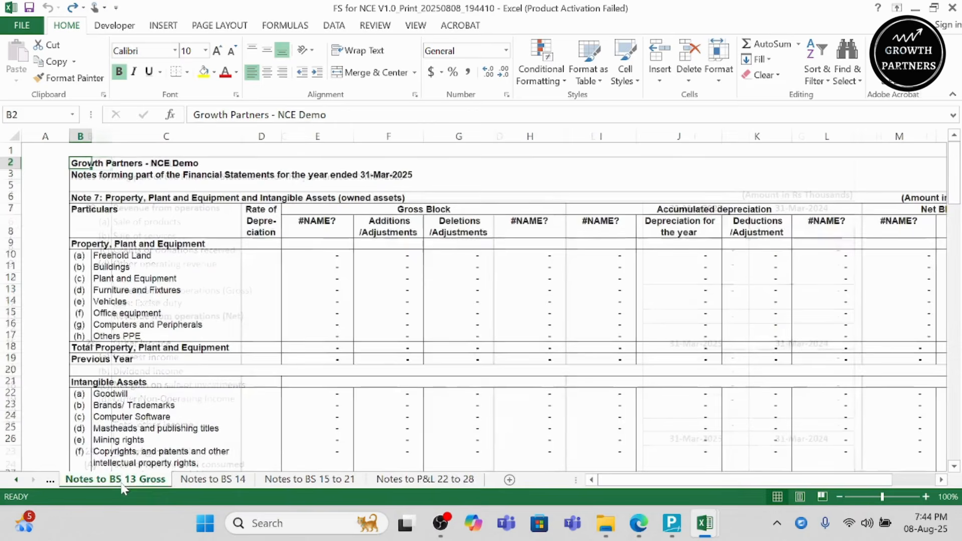
scroll(123, 481, up, 5)
click(95, 481)
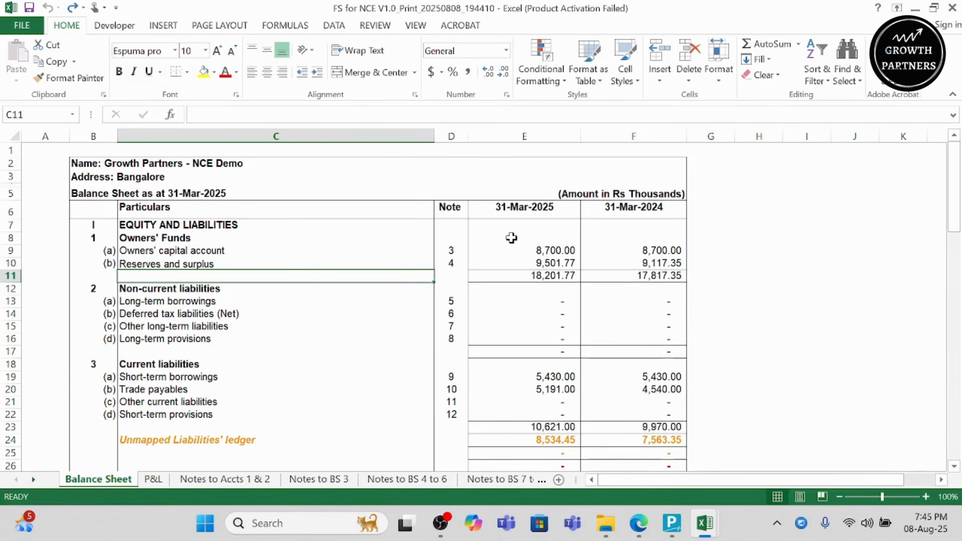
click(154, 479)
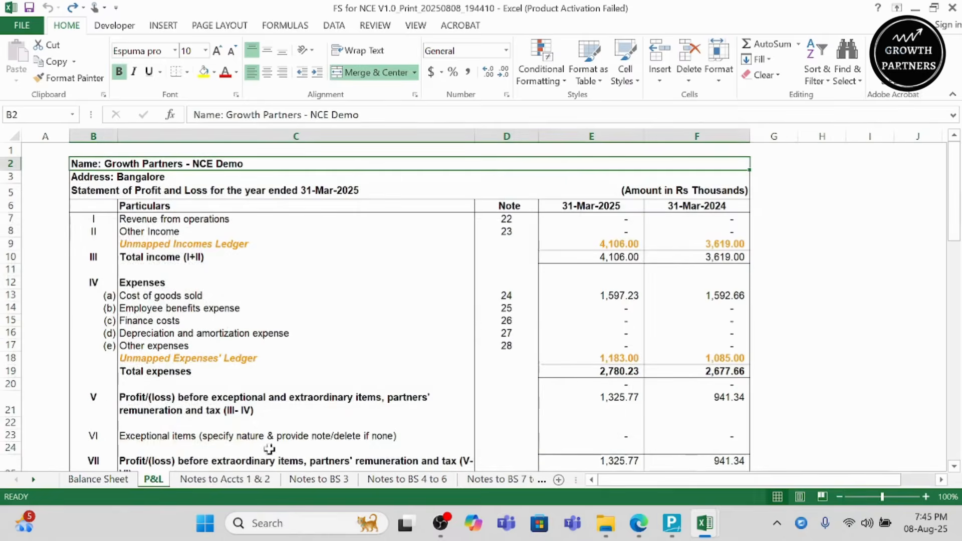
Switch to Edge and show the closing Thank You page of the Financial-Statements-for-Non-Corporate-Entities - Flow PDF
click(638, 523)
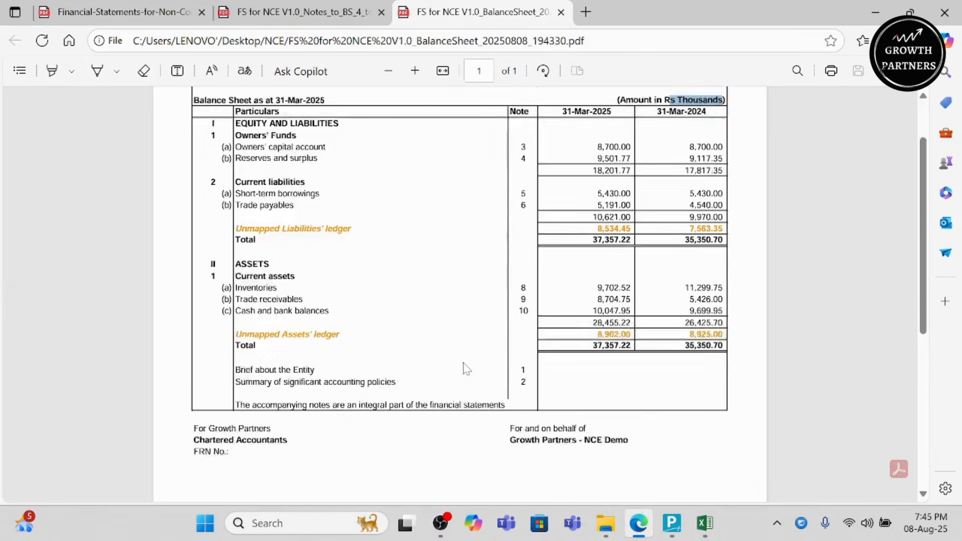
scroll(464, 368, down, 5)
click(133, 14)
scroll(417, 353, down, 15)
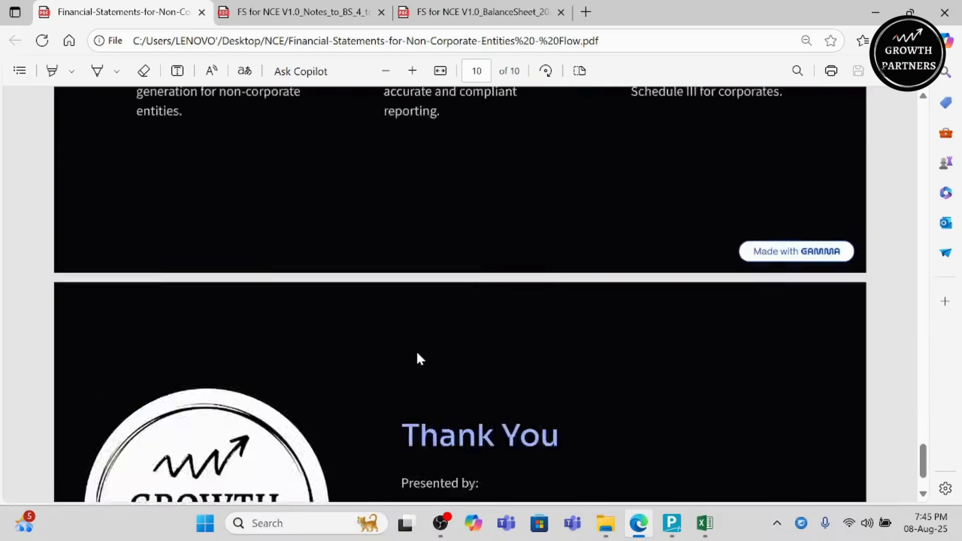
scroll(418, 354, down, 5)
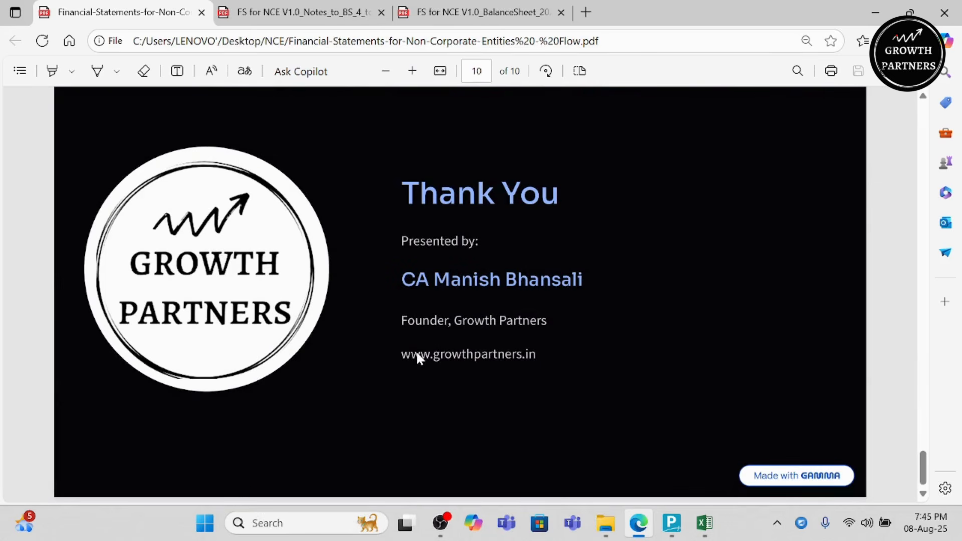